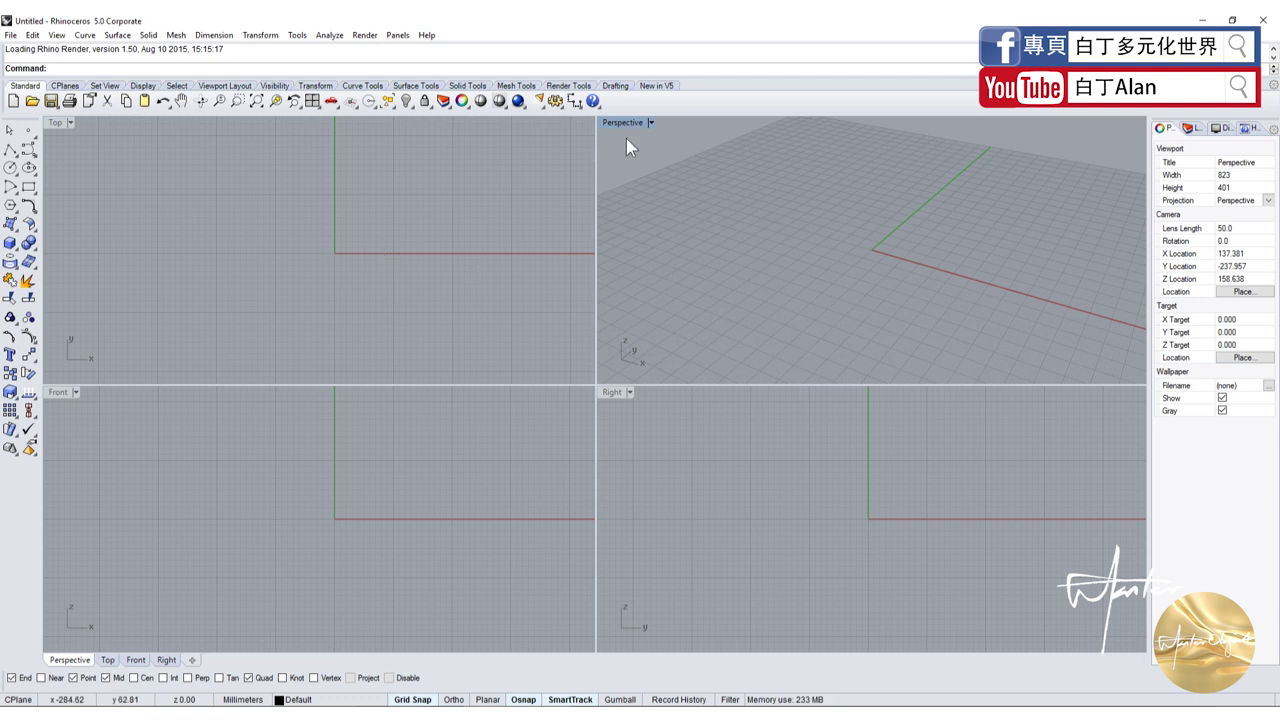
- Make the Top viewport the active view, opening and dismissing its view menu
click(60, 122)
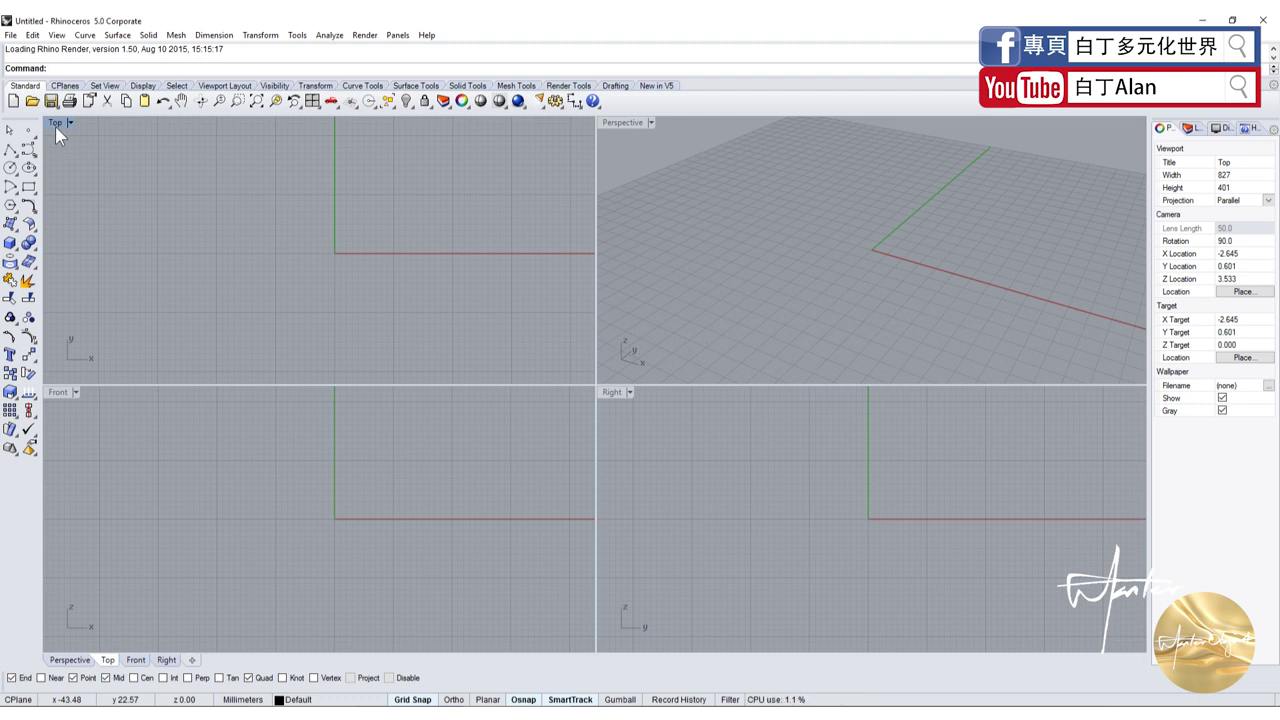
click(70, 124)
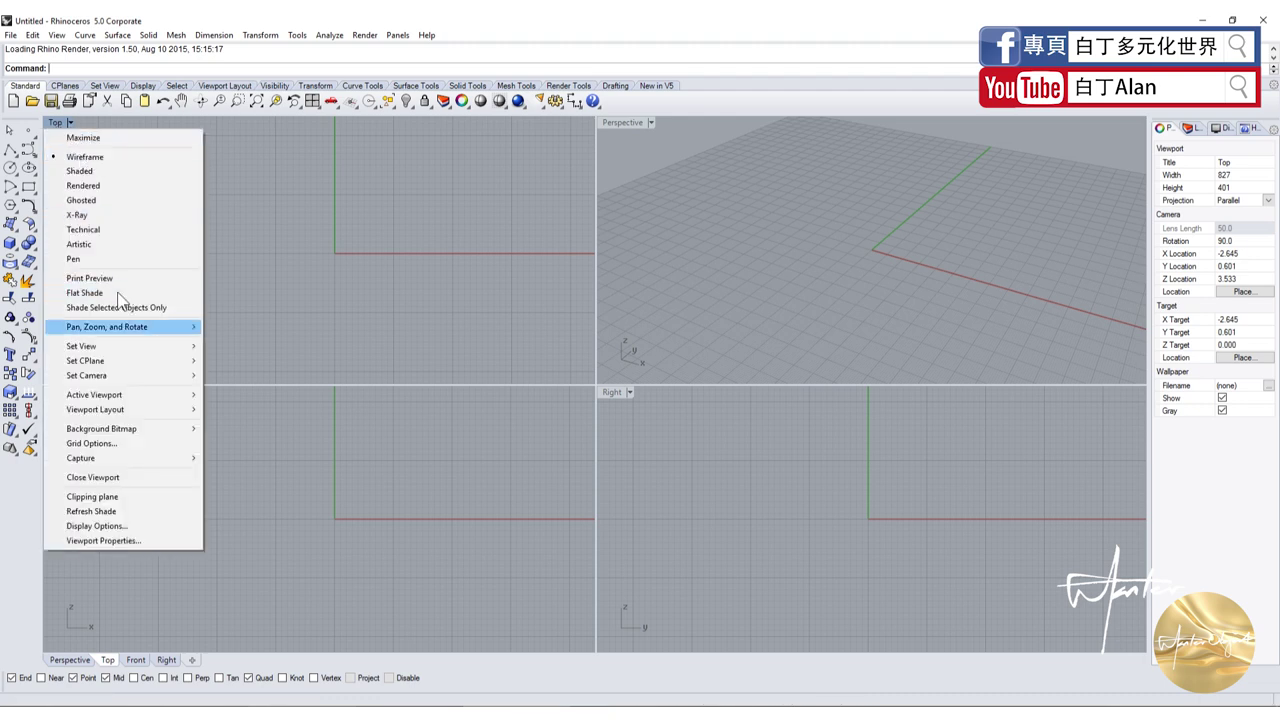
mouse_move(82, 346)
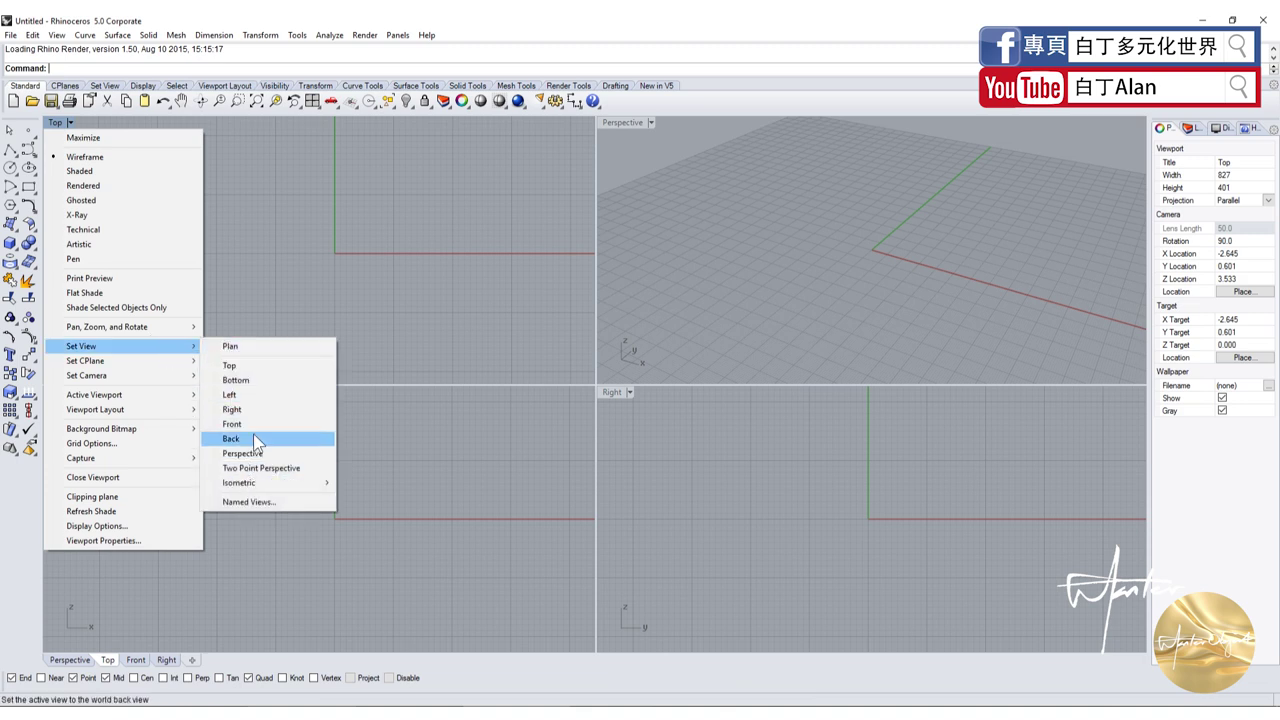
click(268, 287)
- Draw a cube about 30 mm on each side with one corner at the origin, then select it
click(10, 243)
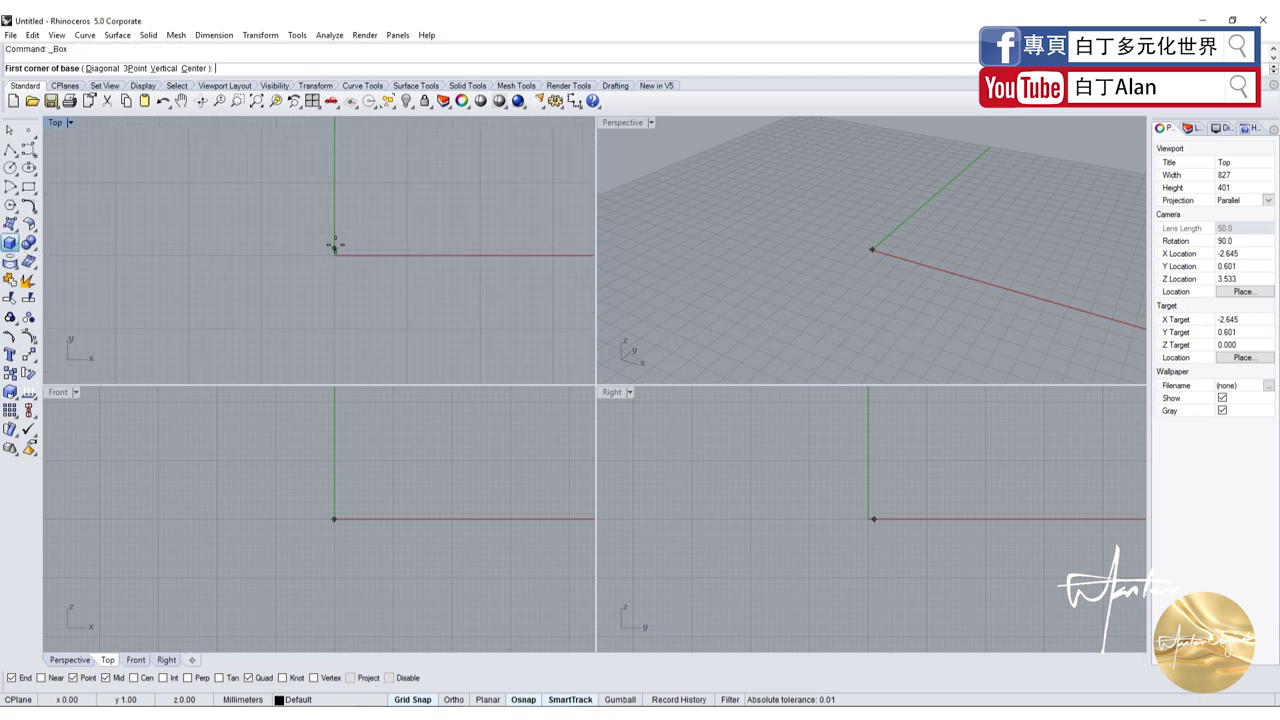
click(334, 255)
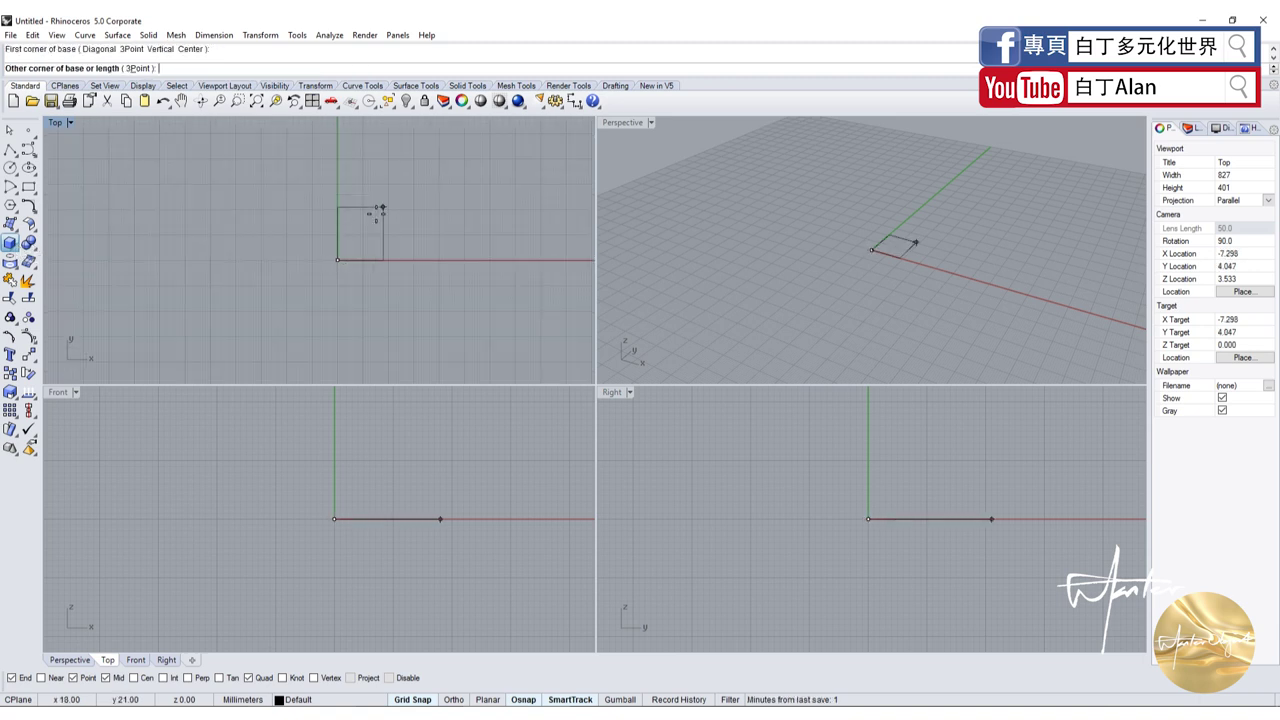
click(413, 185)
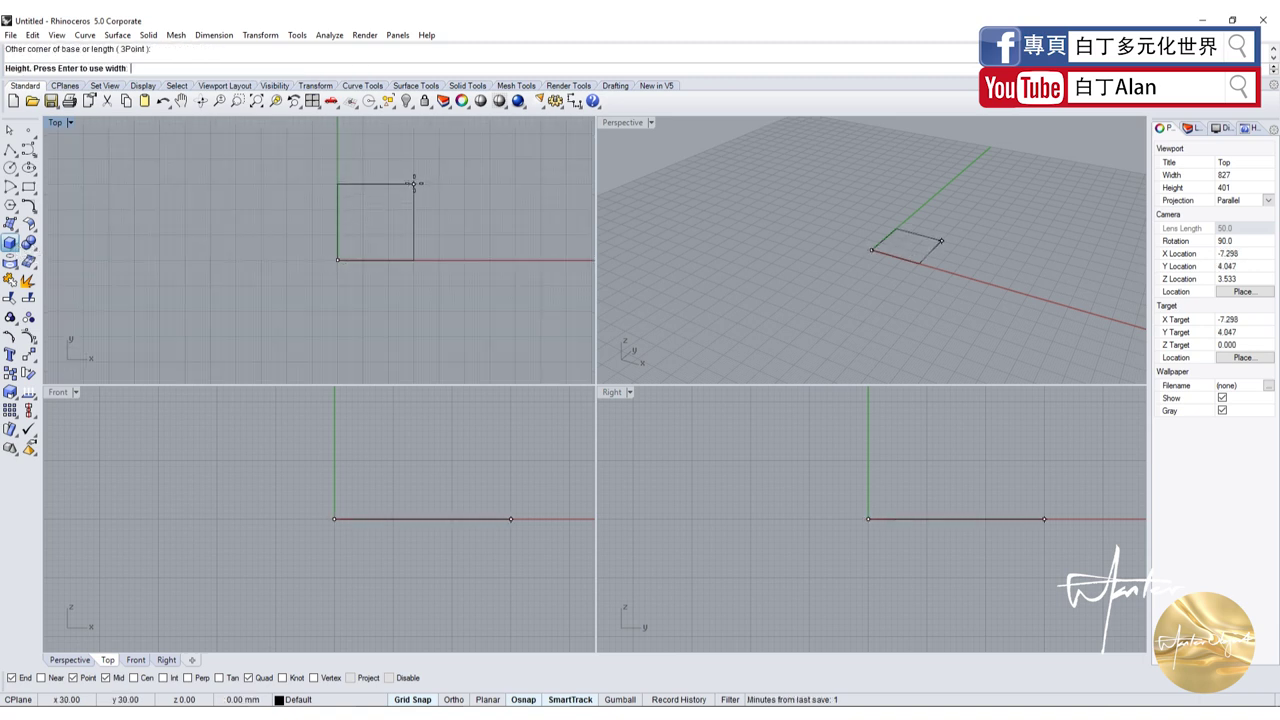
click(408, 440)
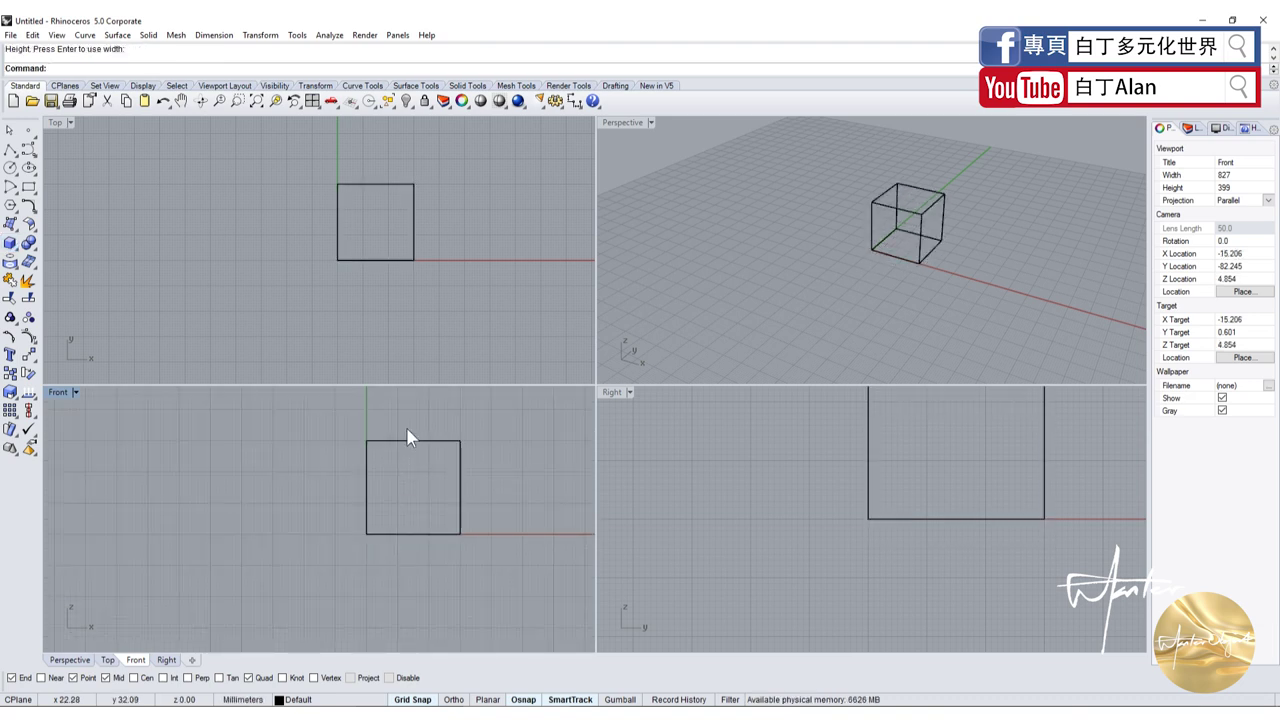
click(458, 446)
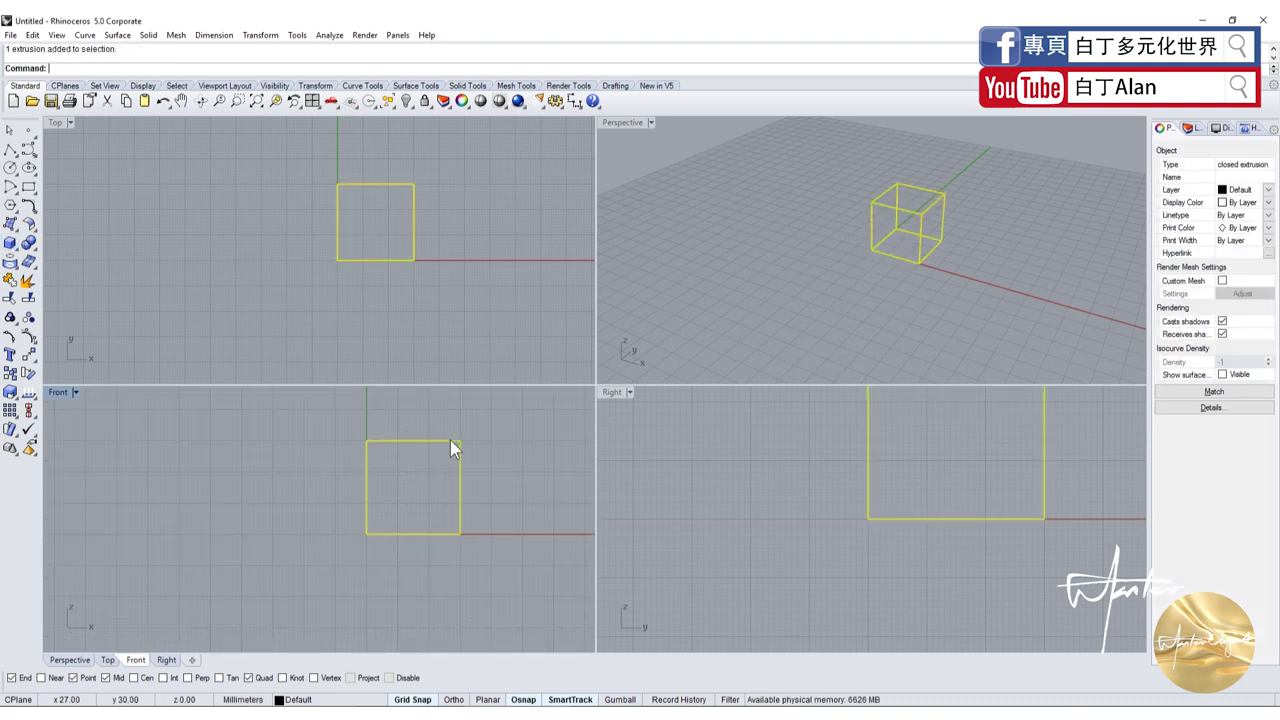
click(15, 253)
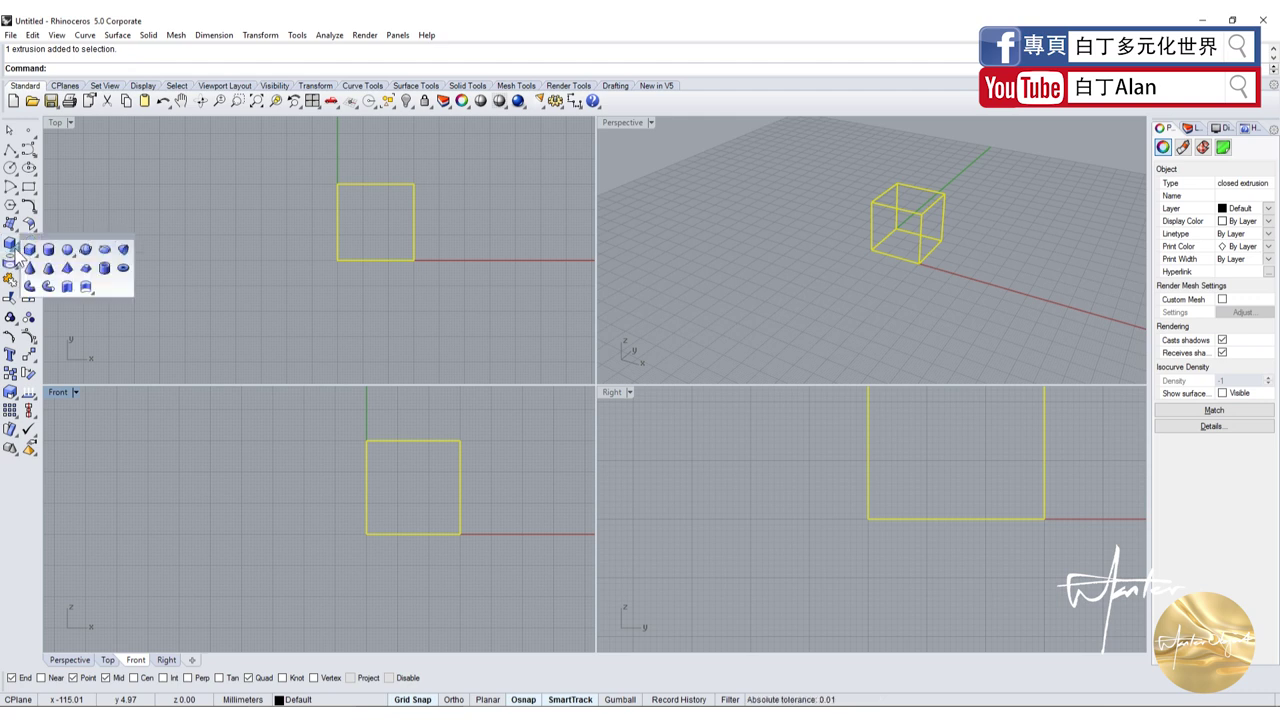
click(16, 232)
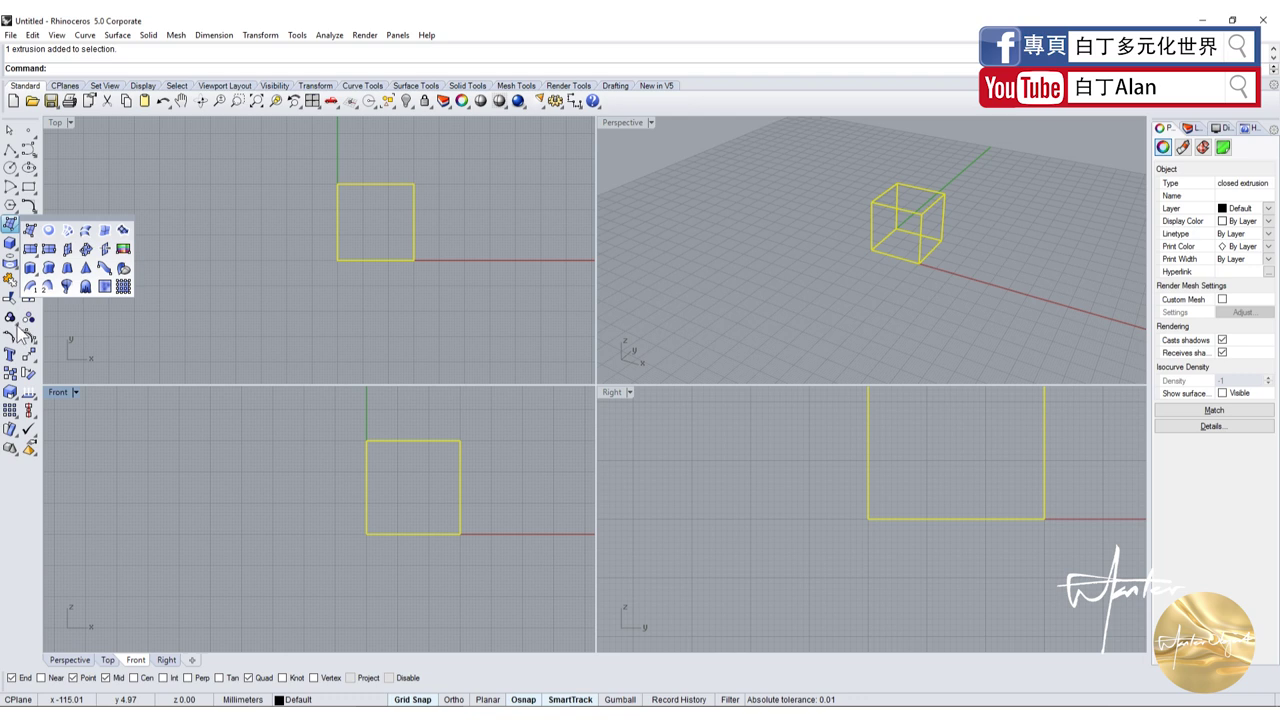
click(371, 323)
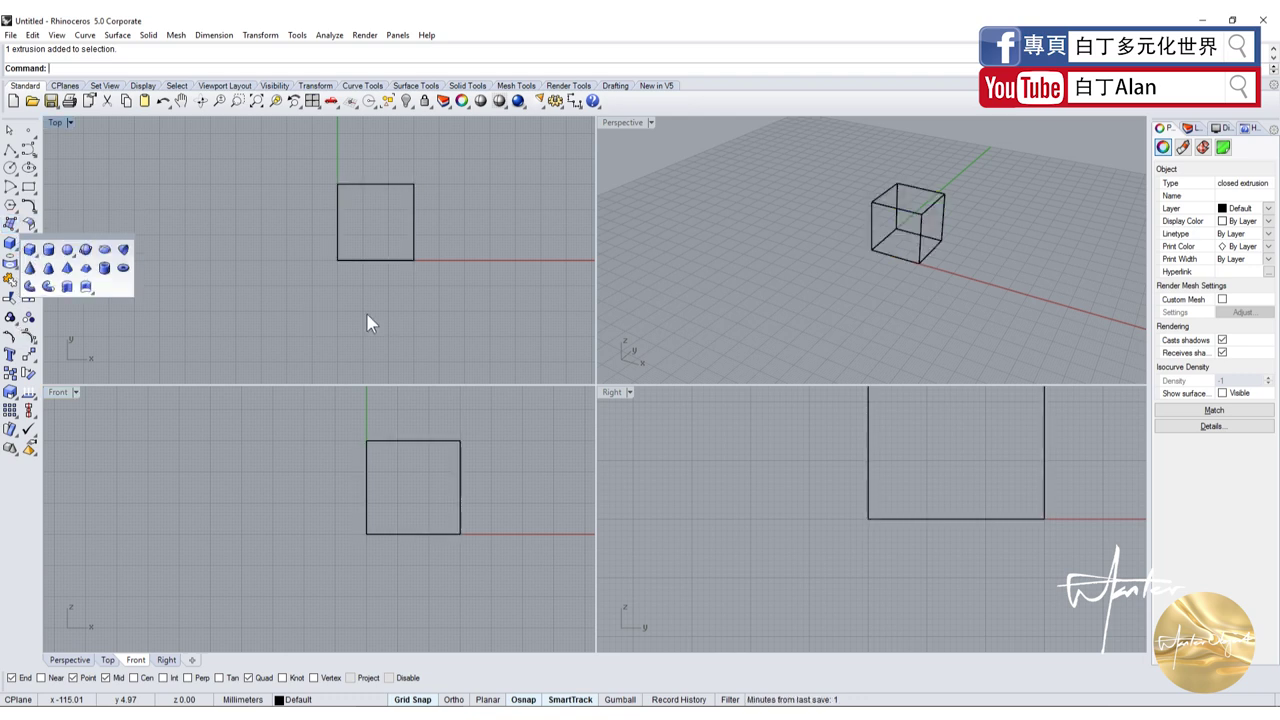
drag(403, 315, 322, 244)
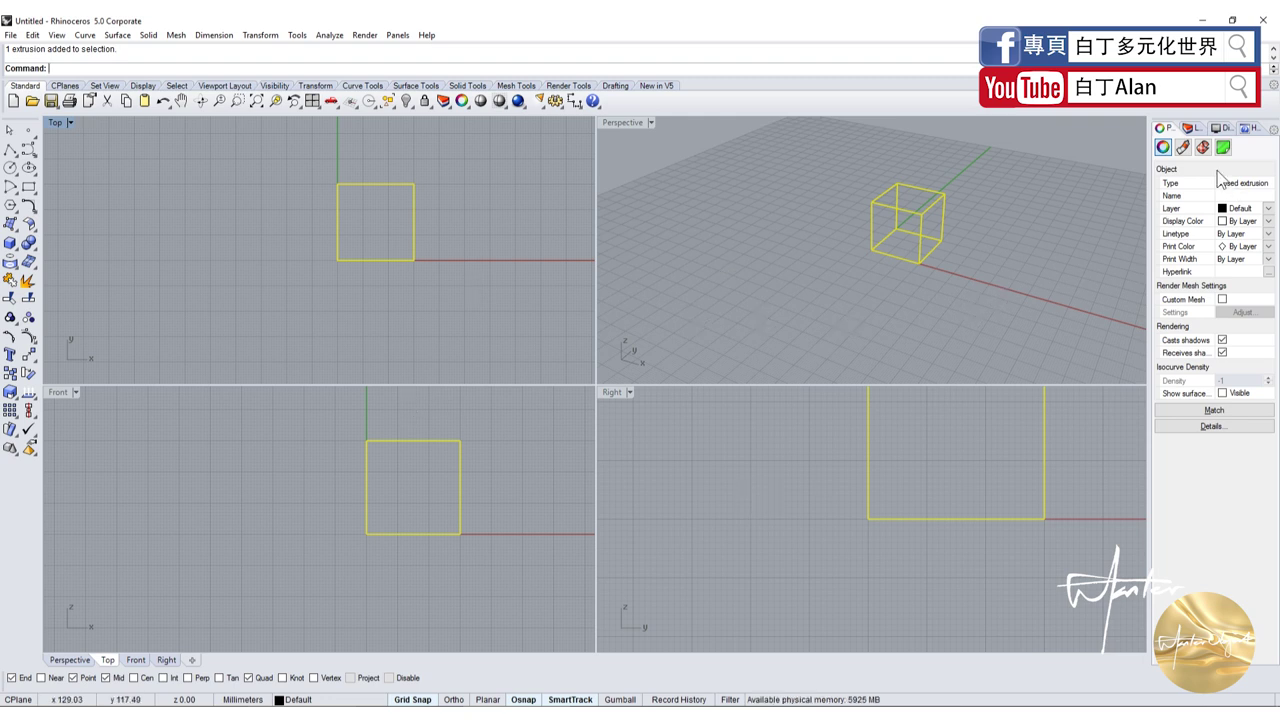
click(1189, 128)
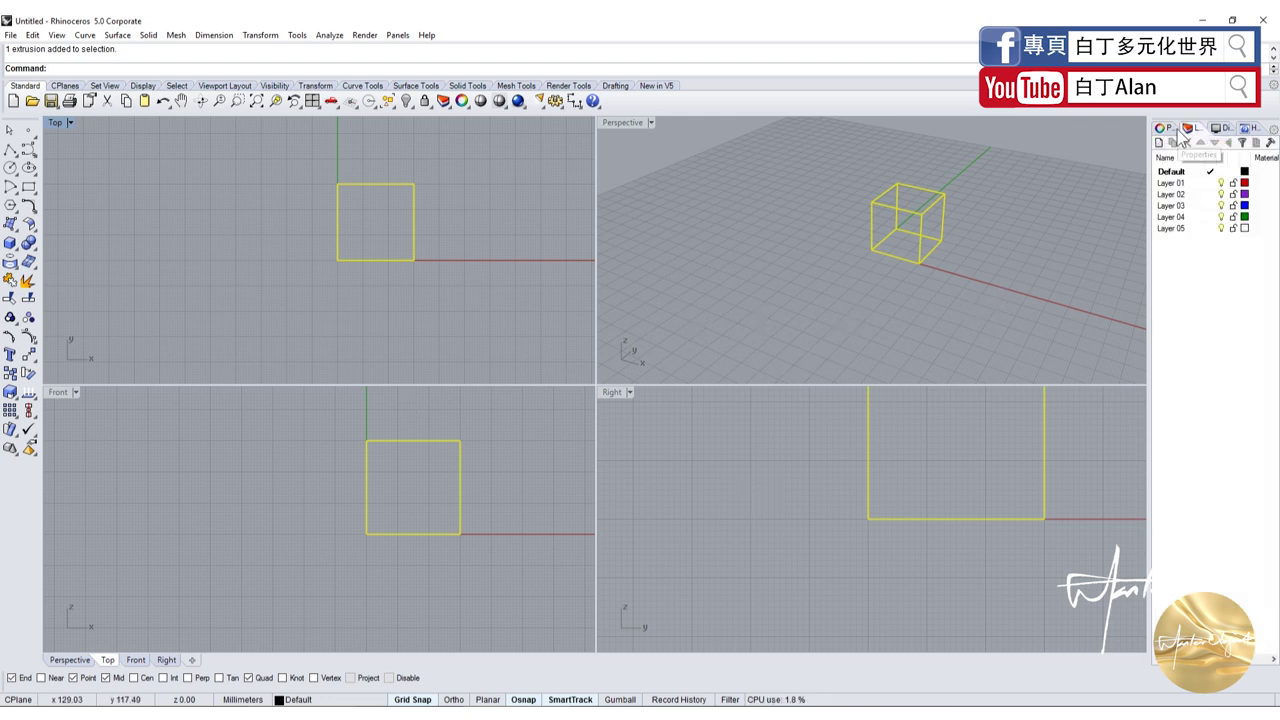
click(1177, 130)
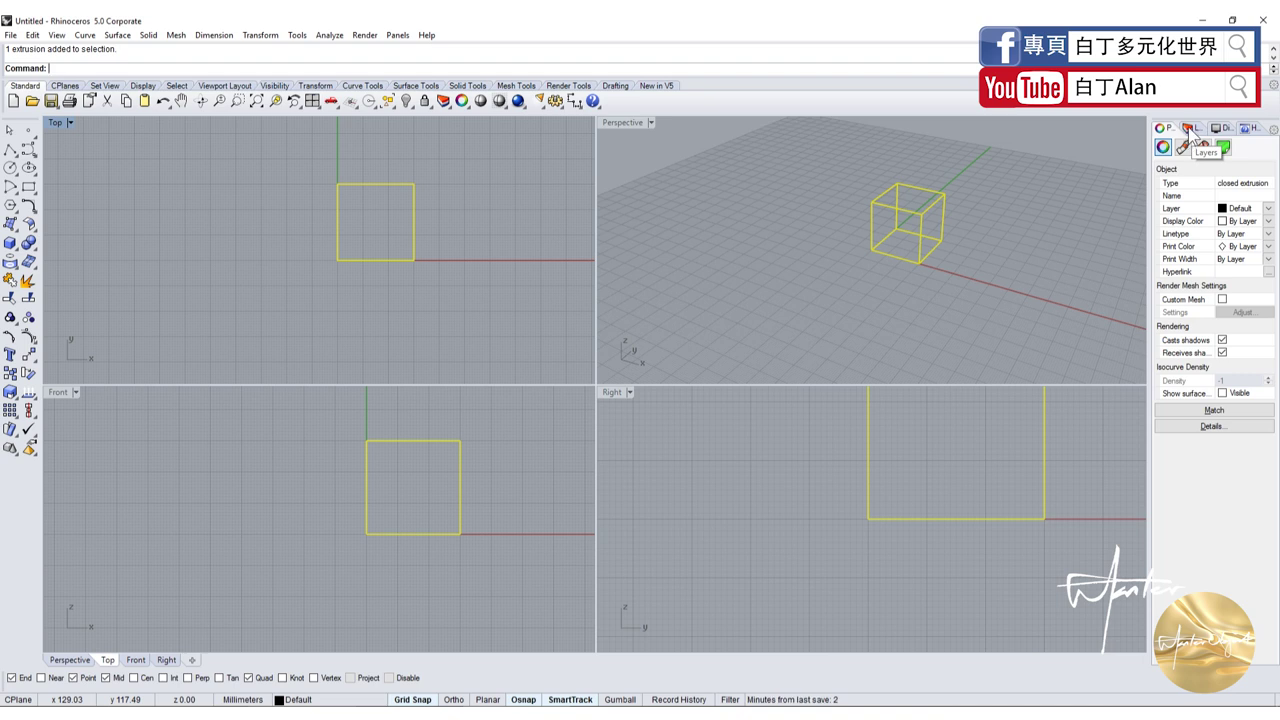
- Put the box on Layer 01 with Change Object Layer
click(1189, 130)
click(503, 308)
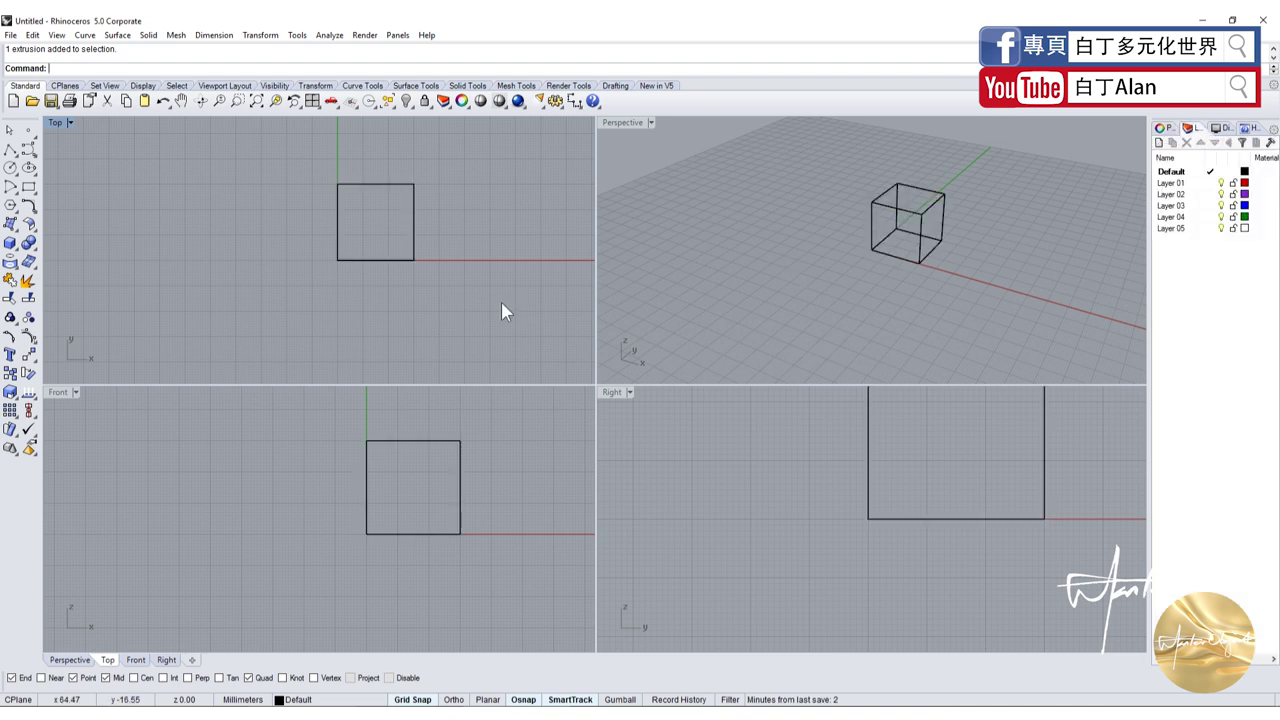
click(448, 106)
click(460, 122)
click(918, 245)
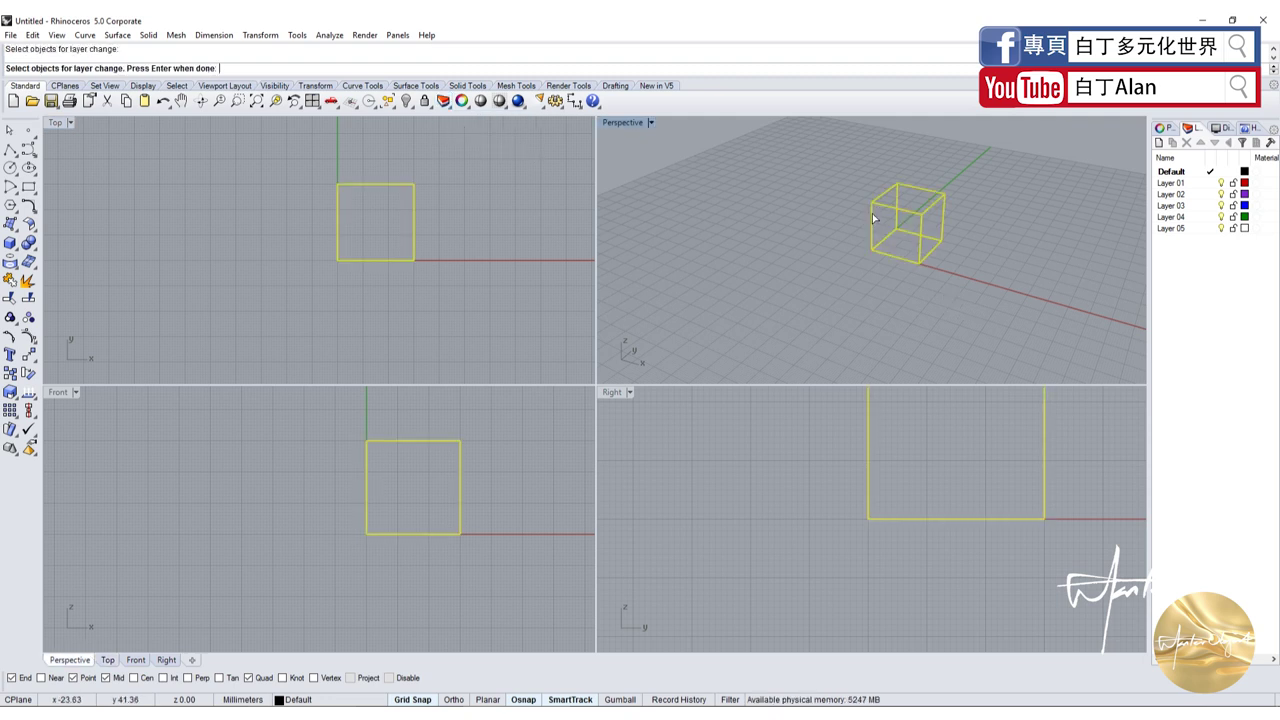
key(Return)
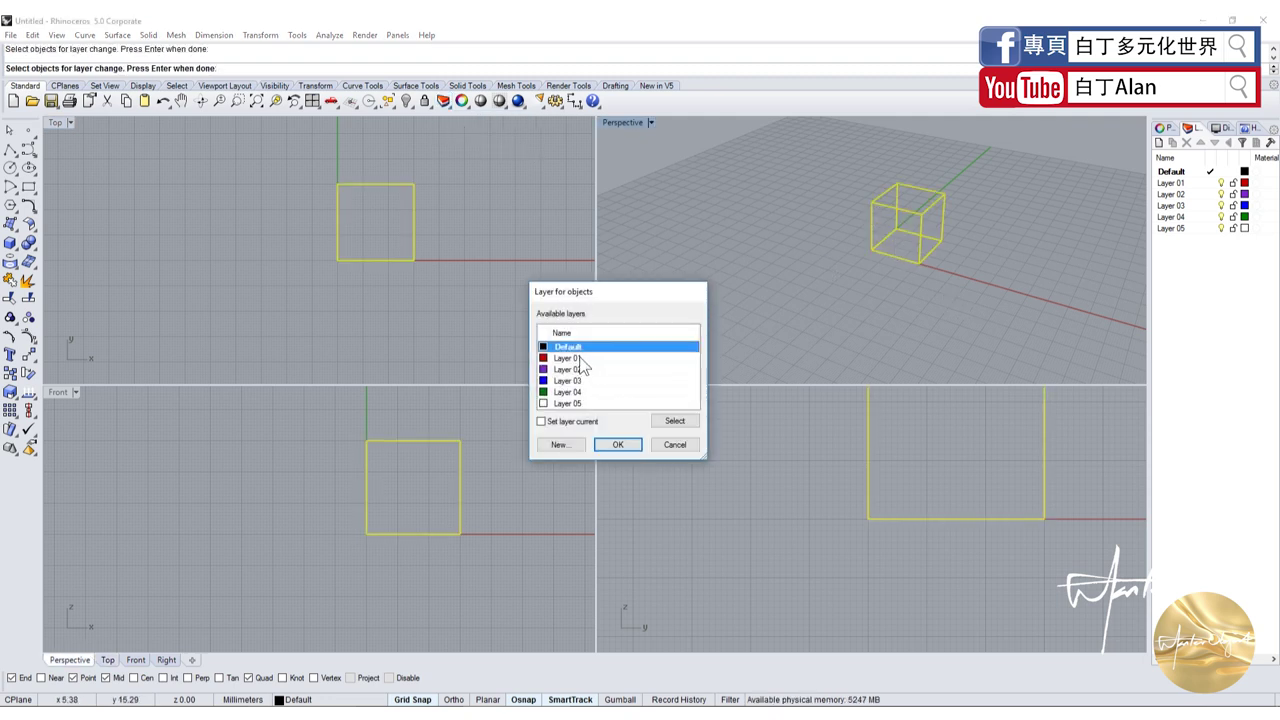
double_click(575, 358)
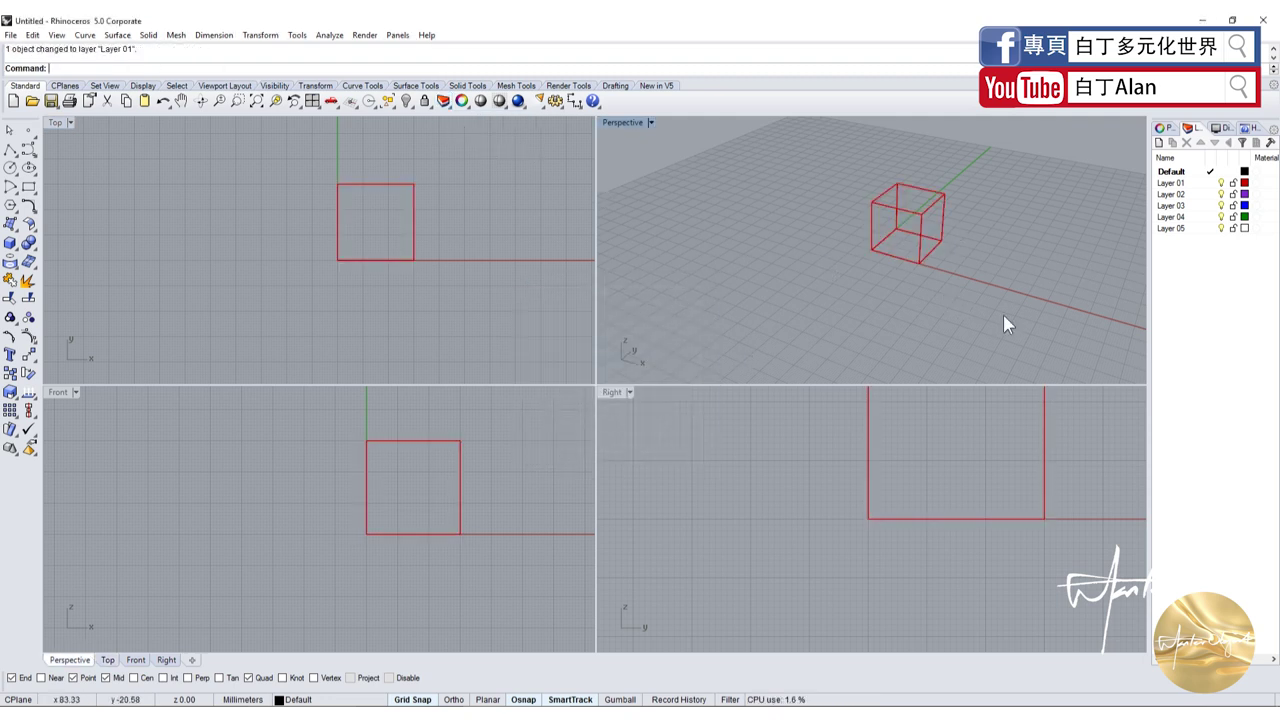
- Close the layers list and reselect the box
click(929, 253)
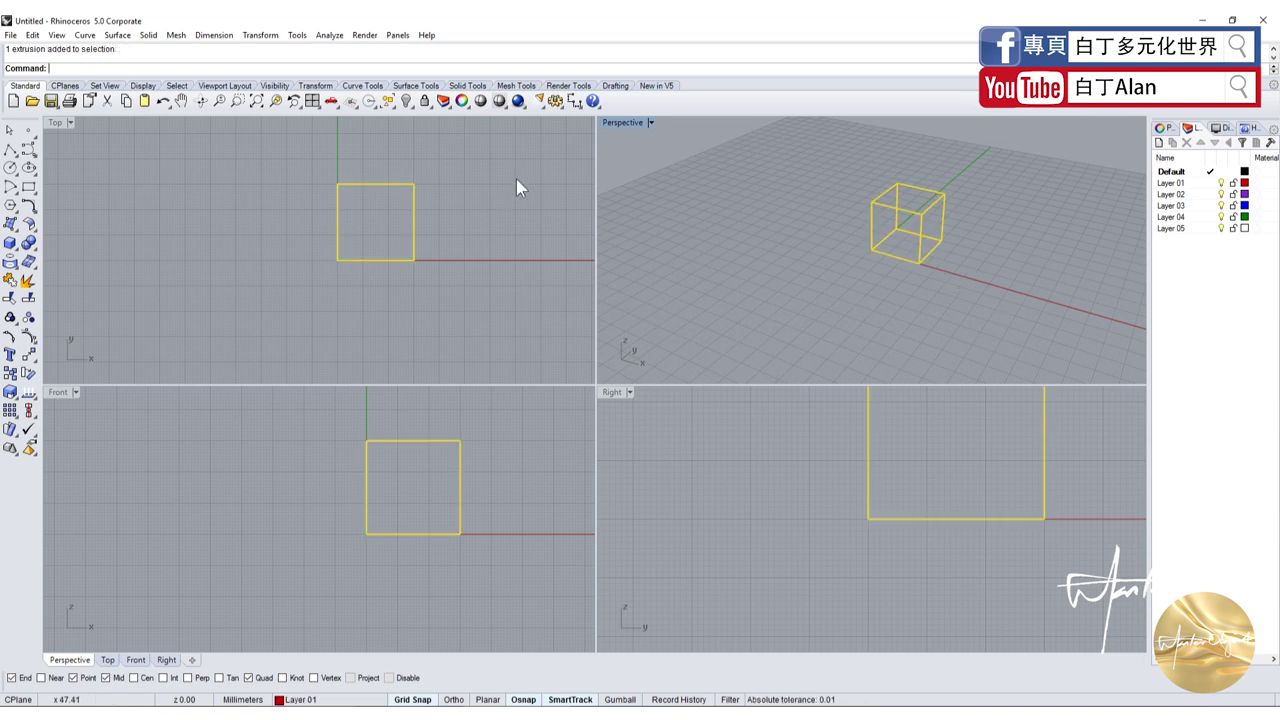
click(444, 103)
click(446, 112)
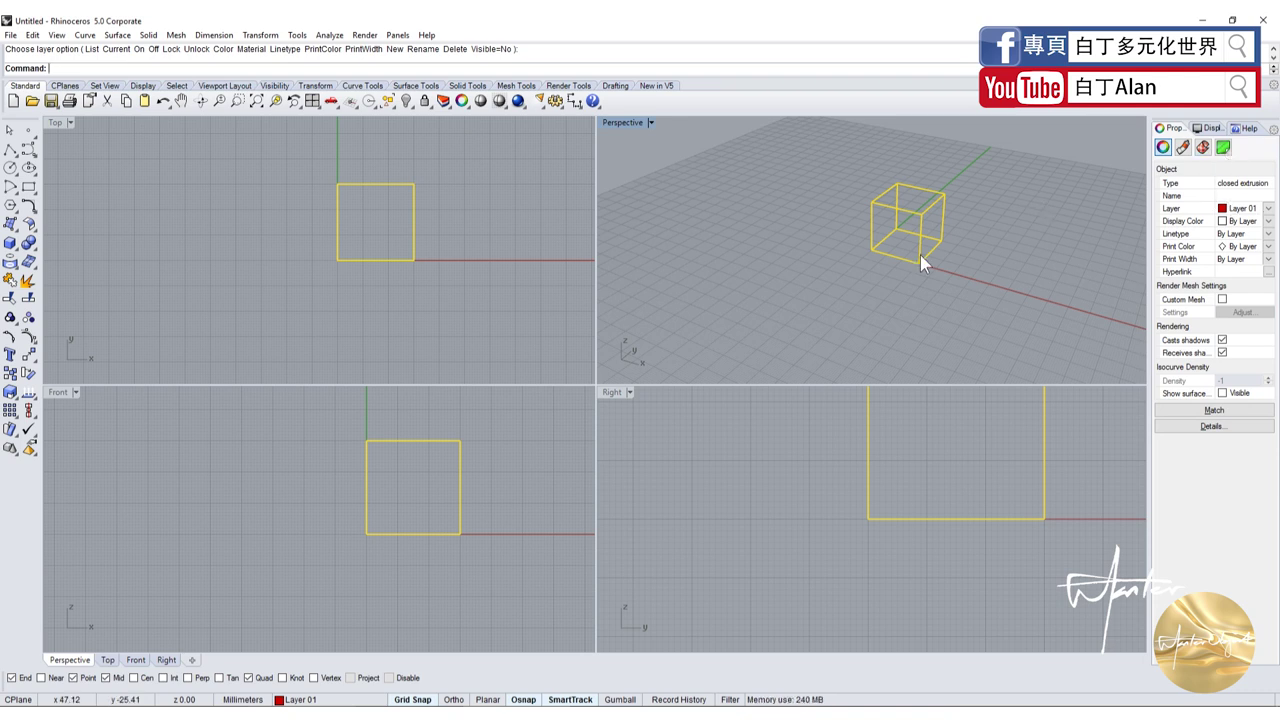
click(960, 285)
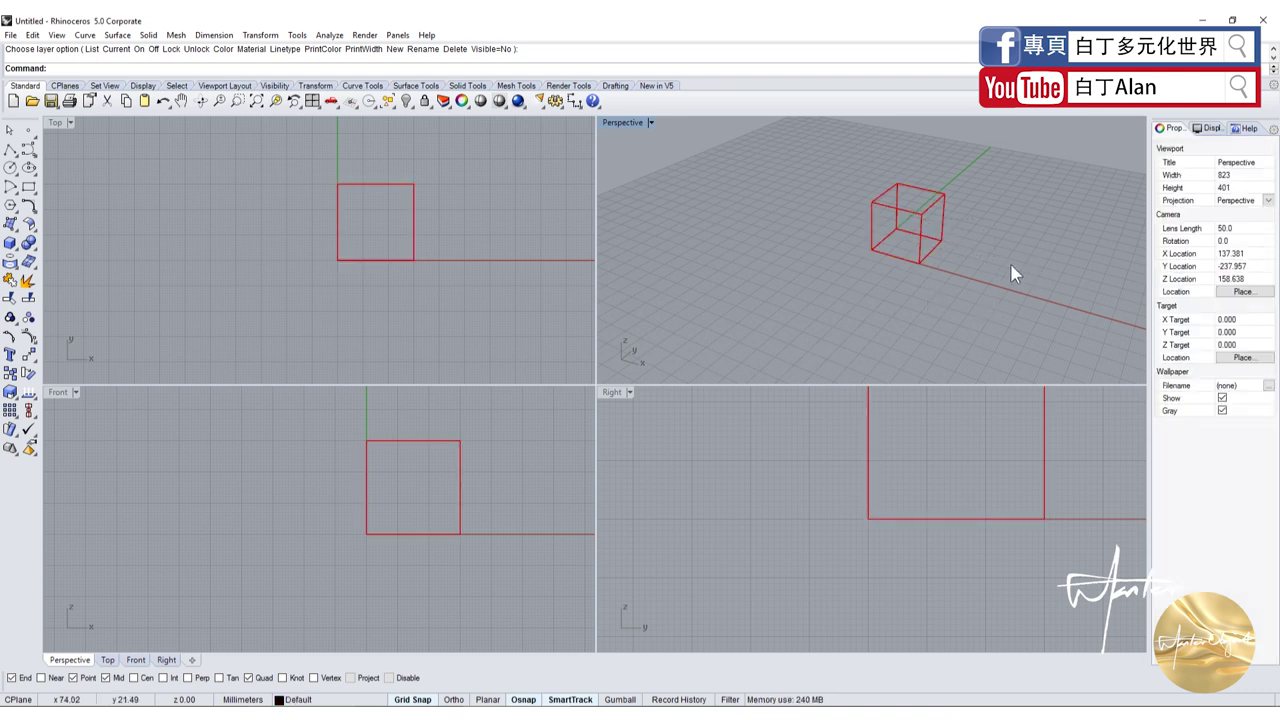
drag(1012, 274, 846, 175)
click(846, 175)
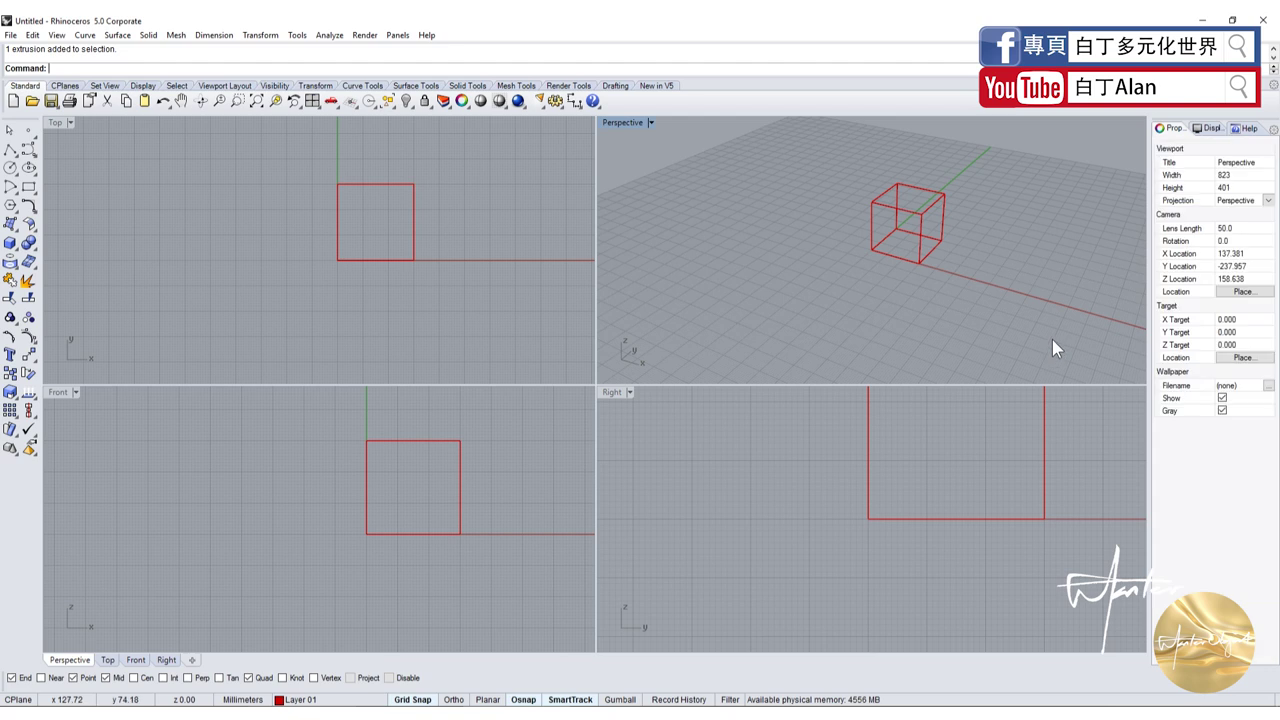
click(929, 245)
- Move the box to Layer 02 and deselect it to show its purple colour
click(447, 110)
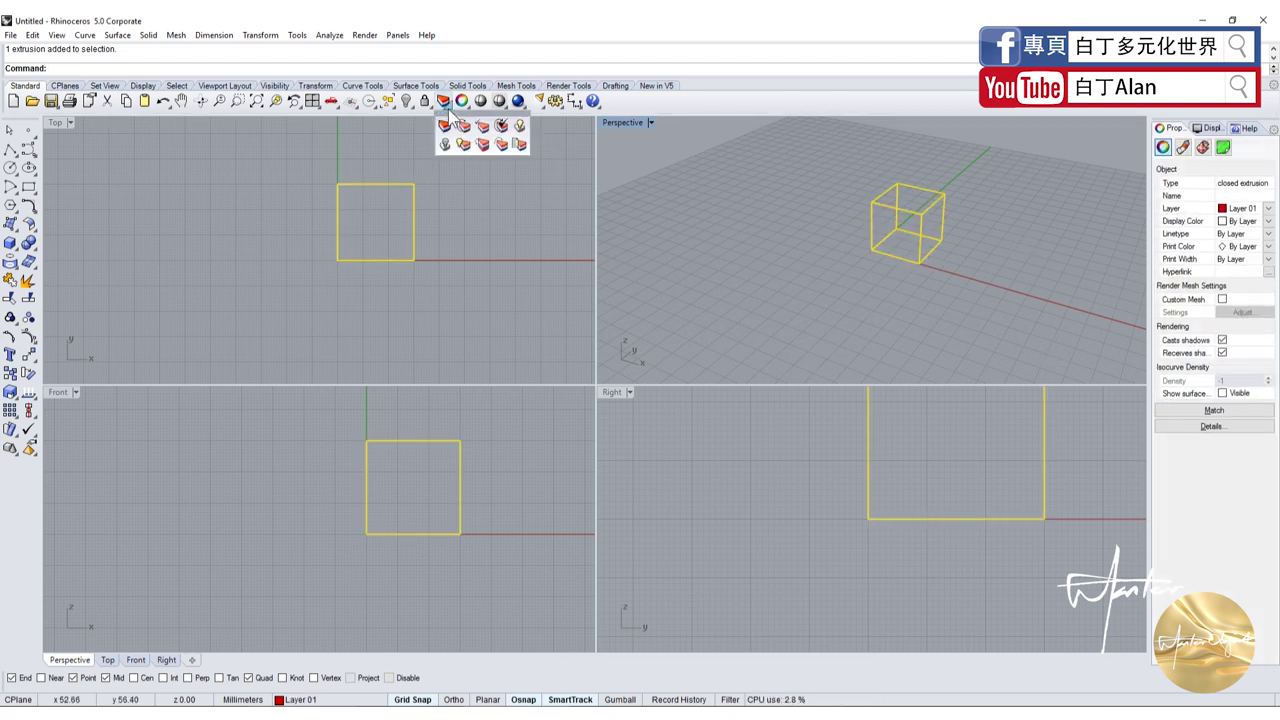
click(465, 126)
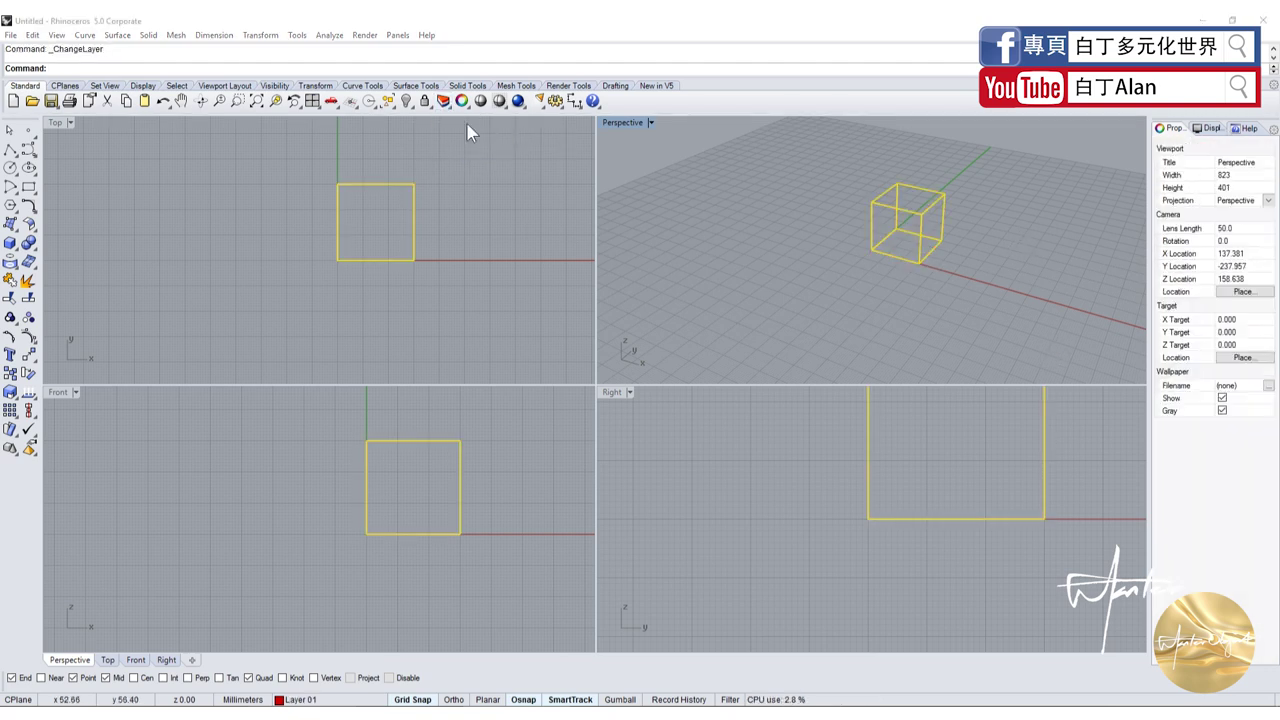
click(565, 370)
double_click(566, 371)
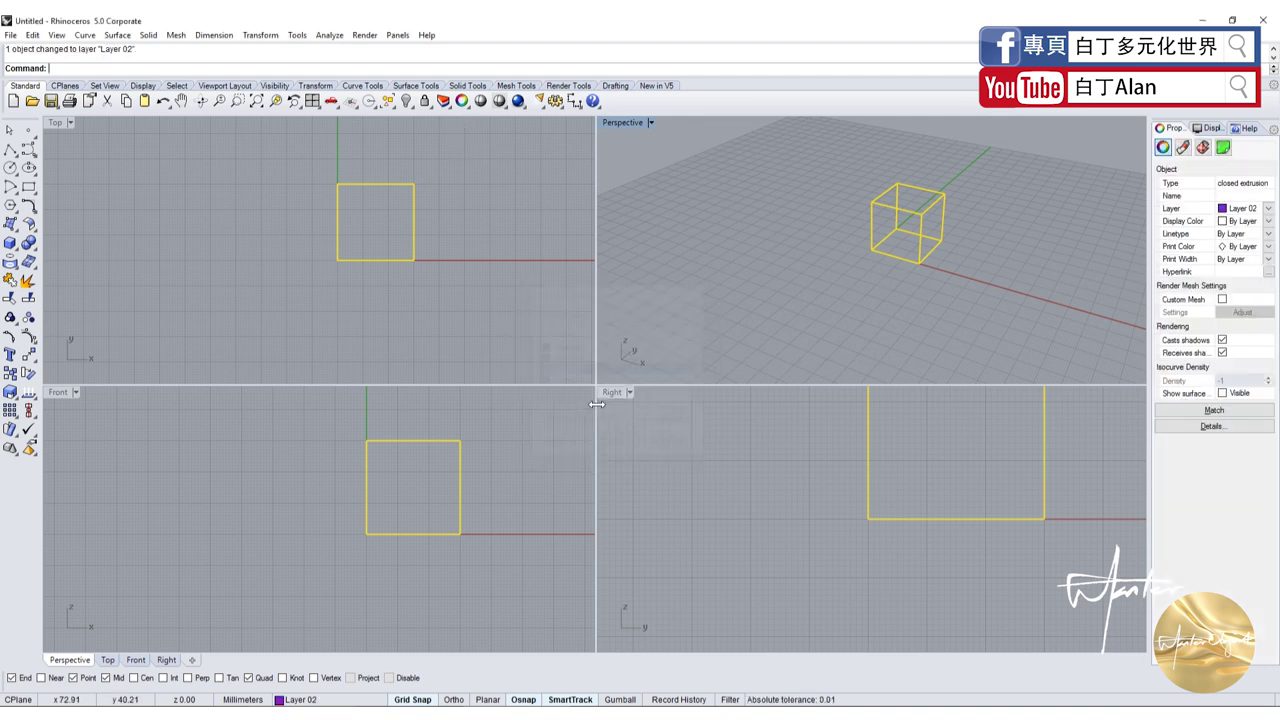
click(1026, 266)
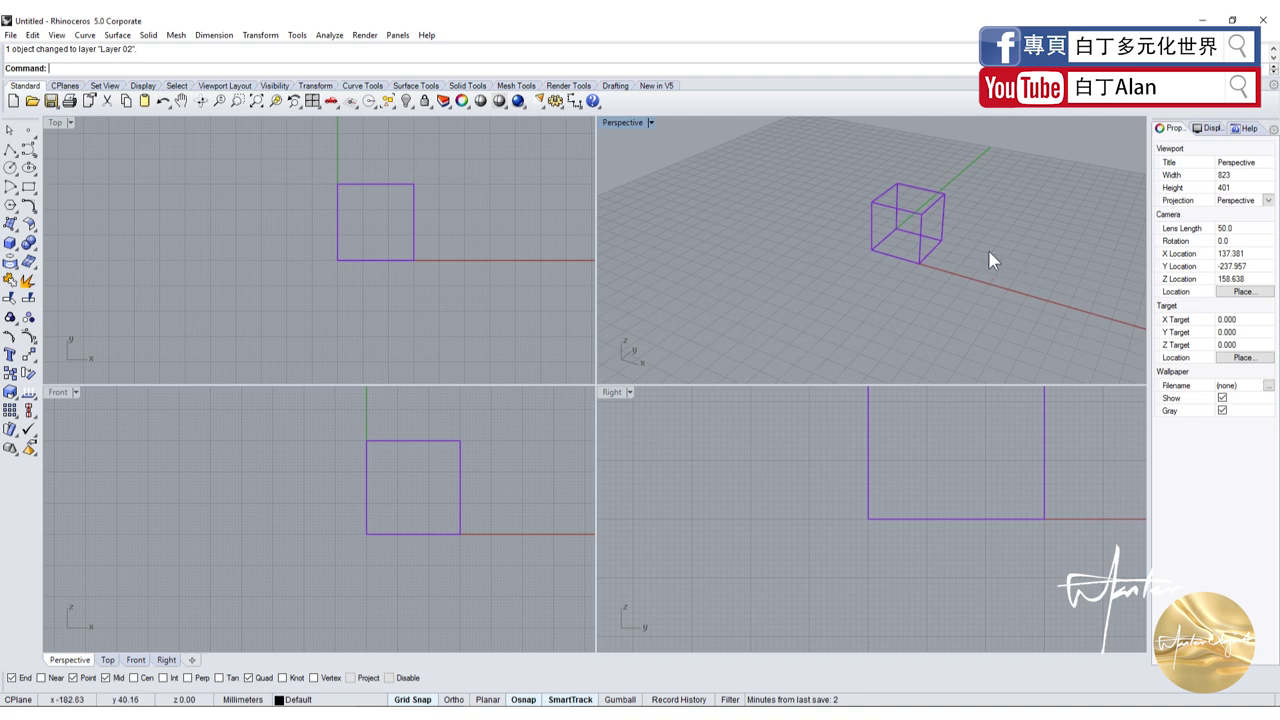
click(626, 122)
click(365, 181)
- Try Shaded, then Rendered display in the Perspective view while orbiting around the cube
click(644, 123)
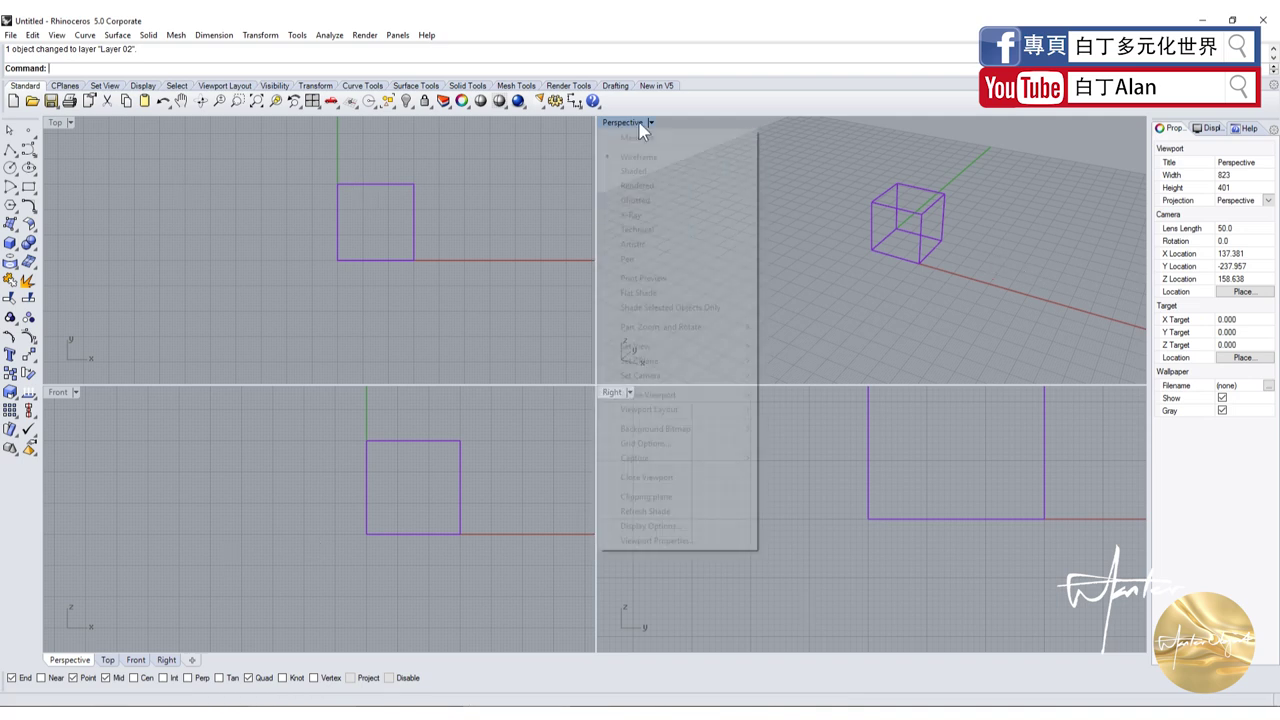
click(641, 168)
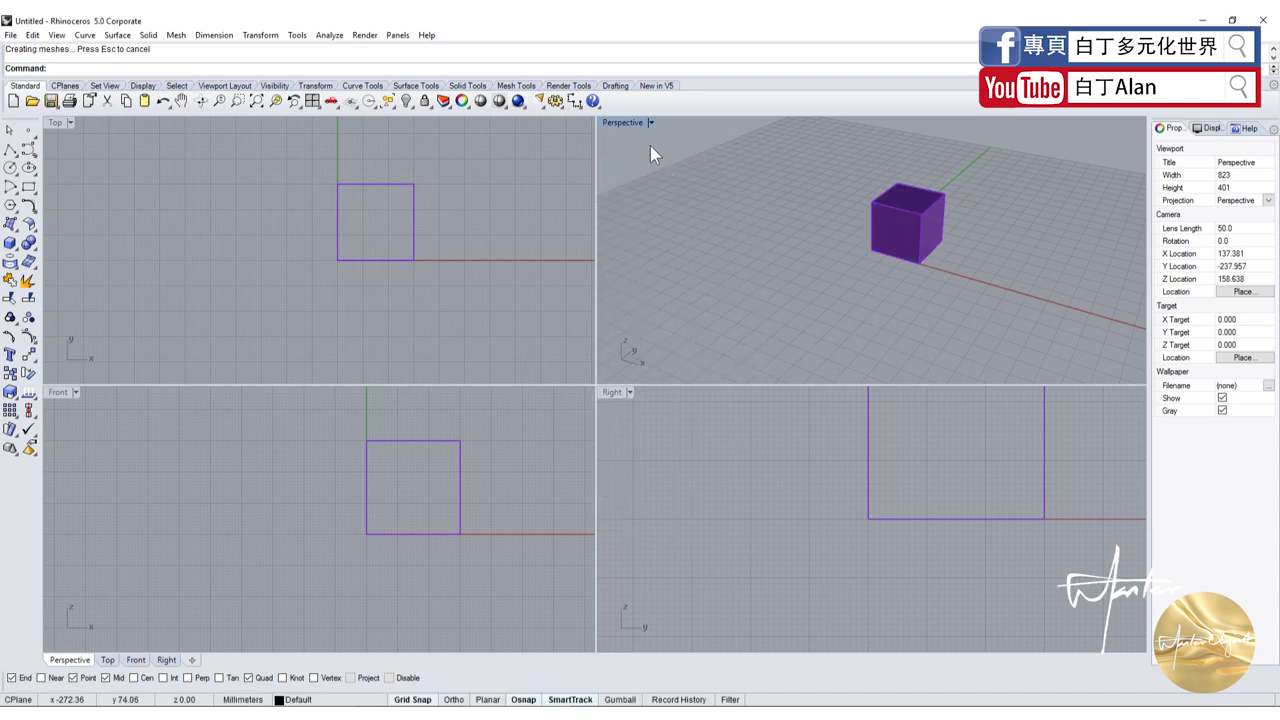
scroll(885, 280, up, 4)
right_drag(885, 282, 927, 289)
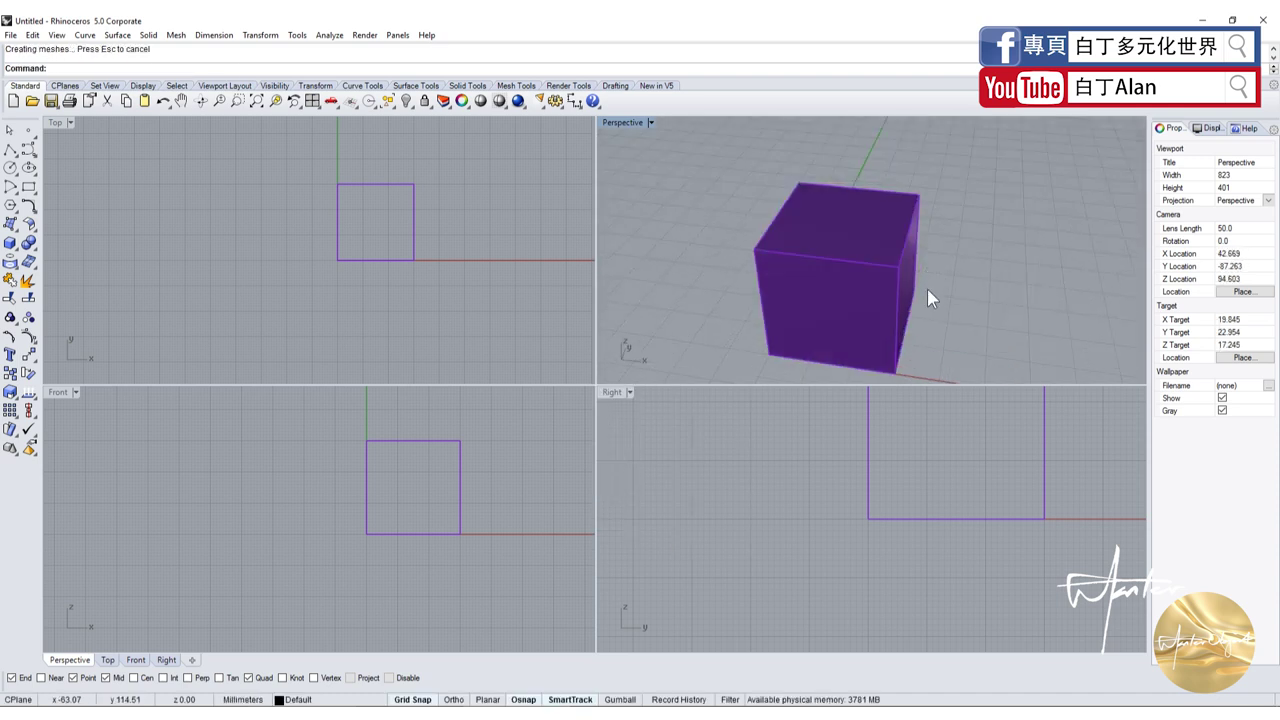
click(637, 122)
click(637, 185)
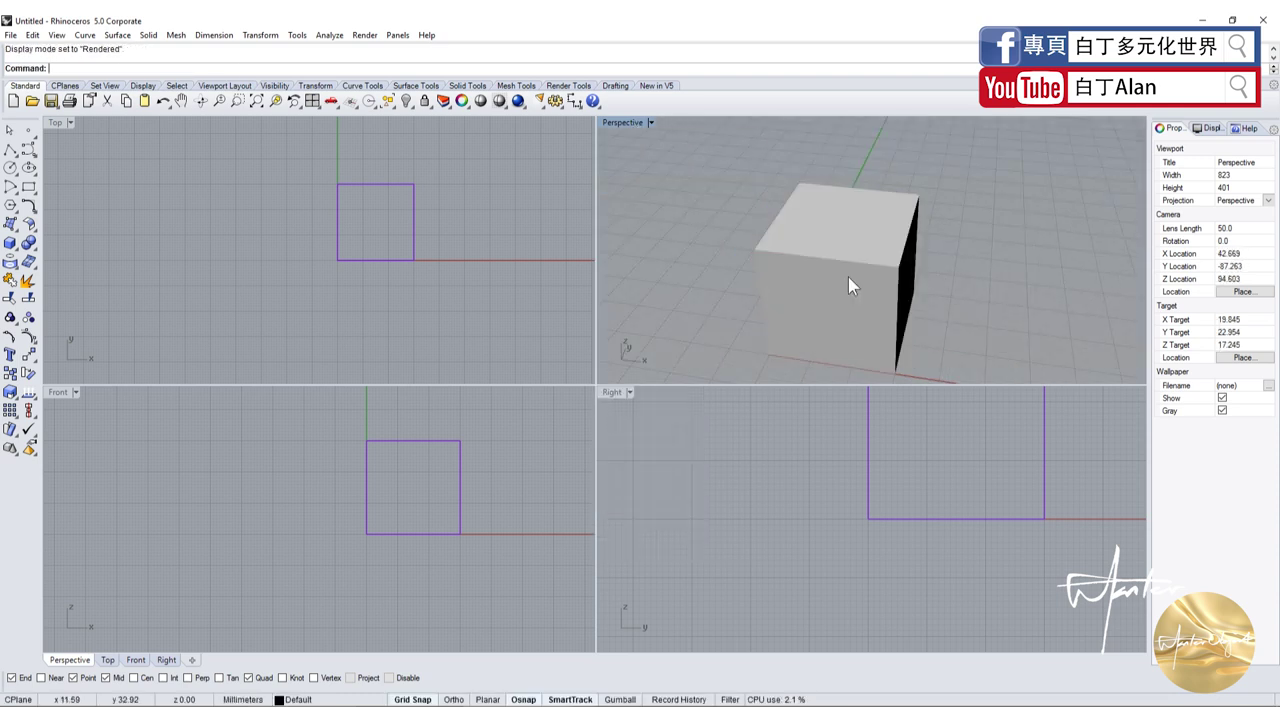
right_drag(848, 277, 766, 177)
- Return the Perspective view to Shaded display and window-select the cube
click(633, 120)
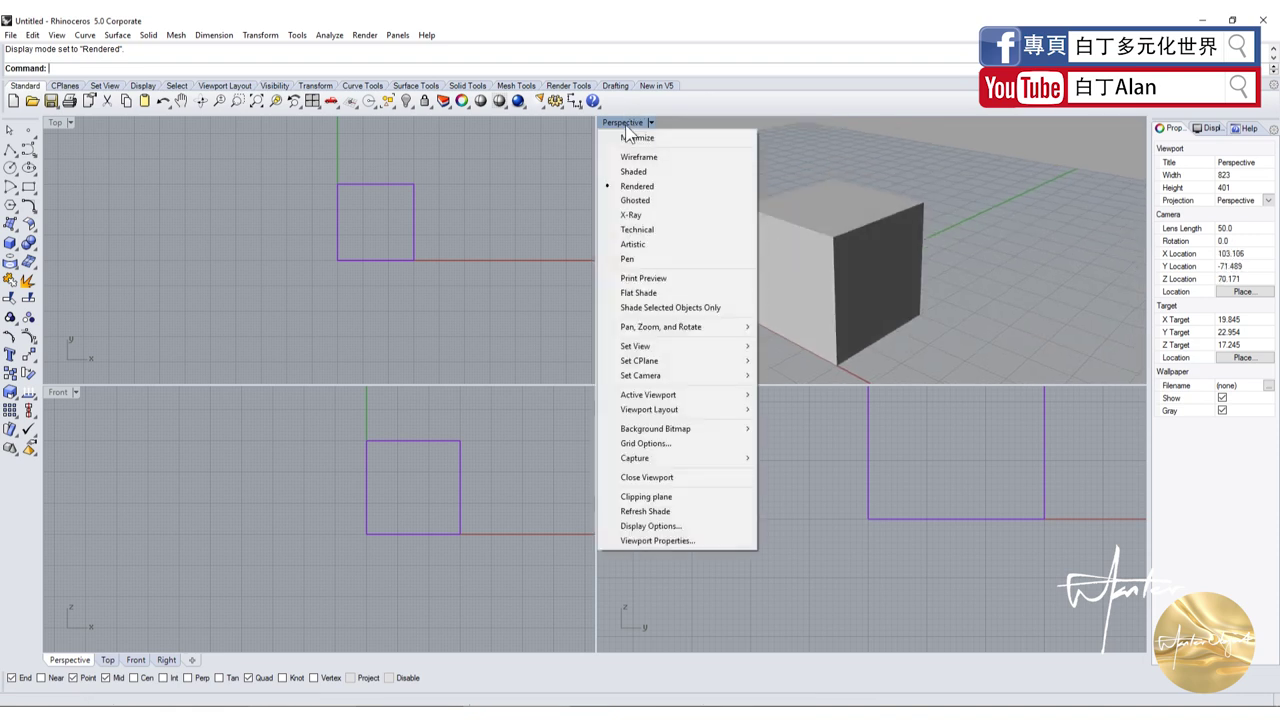
click(803, 154)
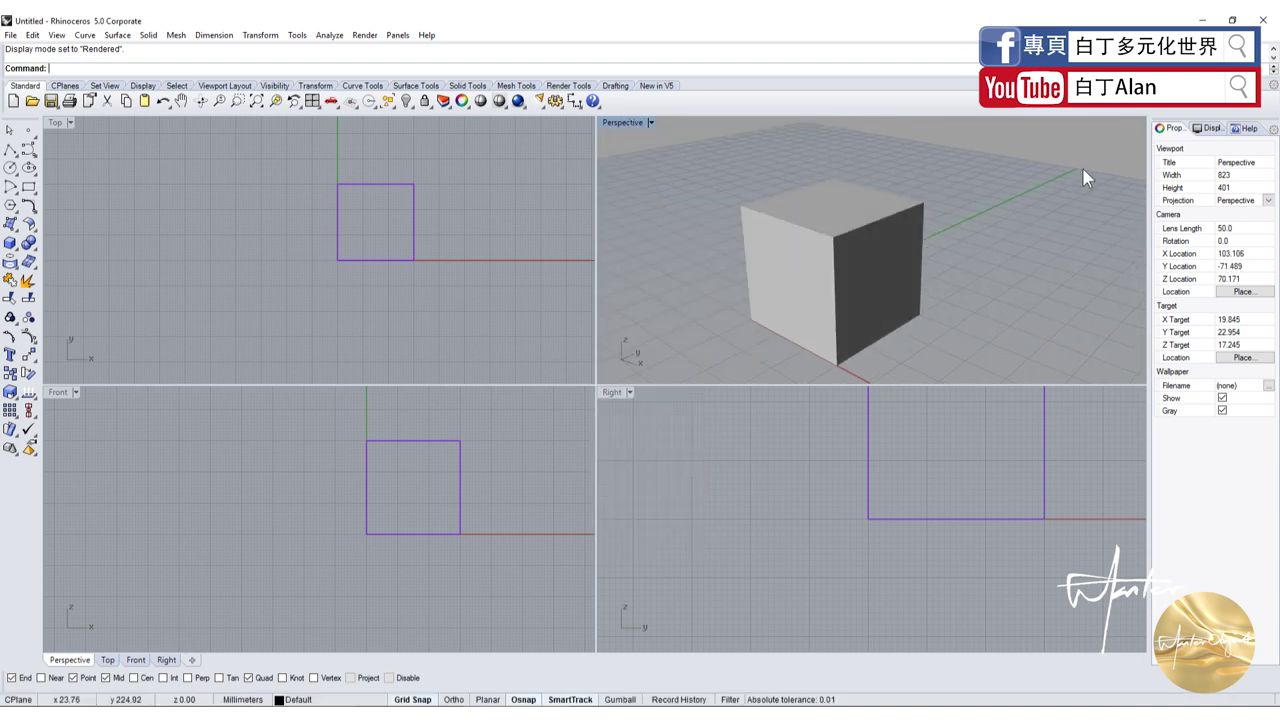
click(623, 122)
click(640, 166)
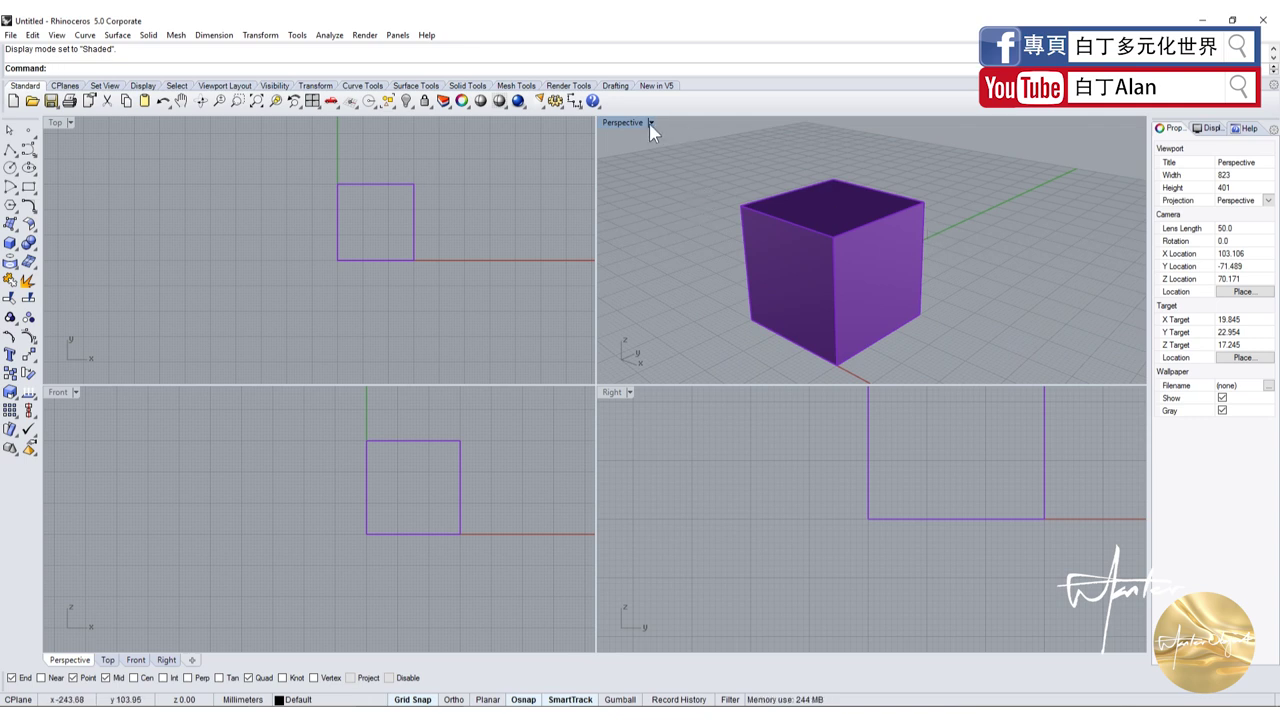
right_drag(678, 203, 737, 237)
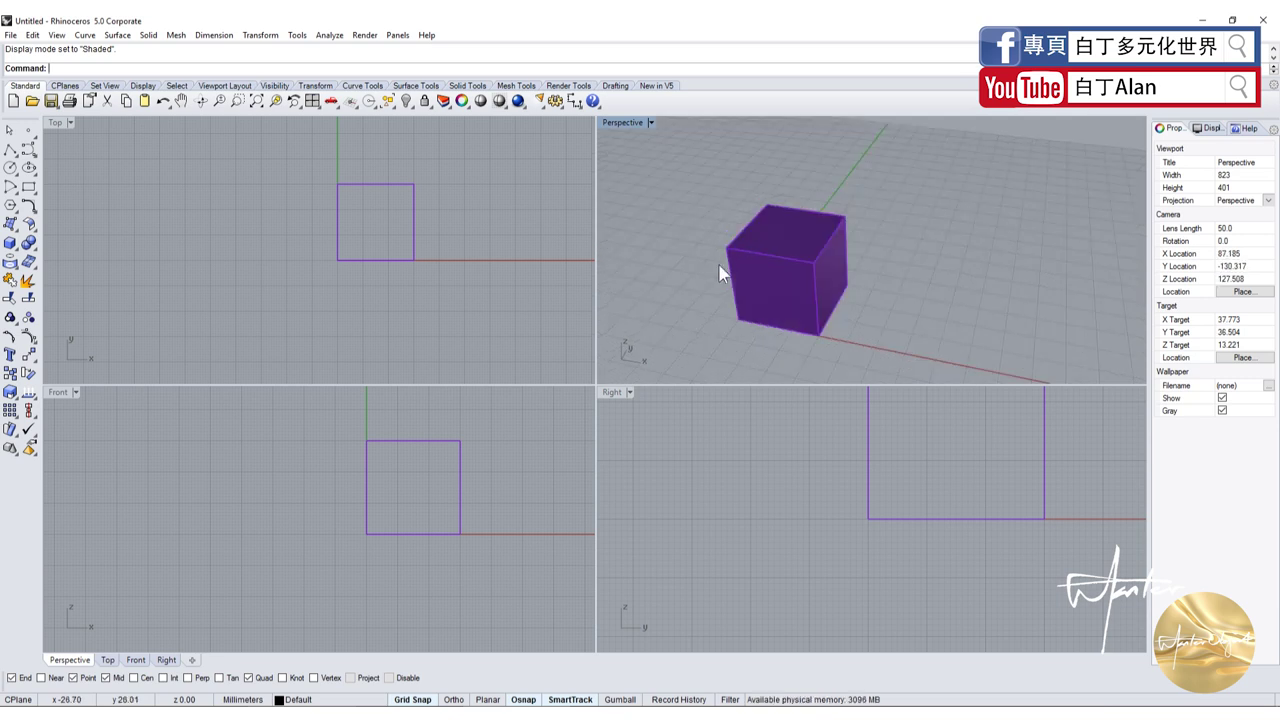
mouse_move(845, 278)
mouse_down()
mouse_move(916, 335)
mouse_move(705, 224)
mouse_up()
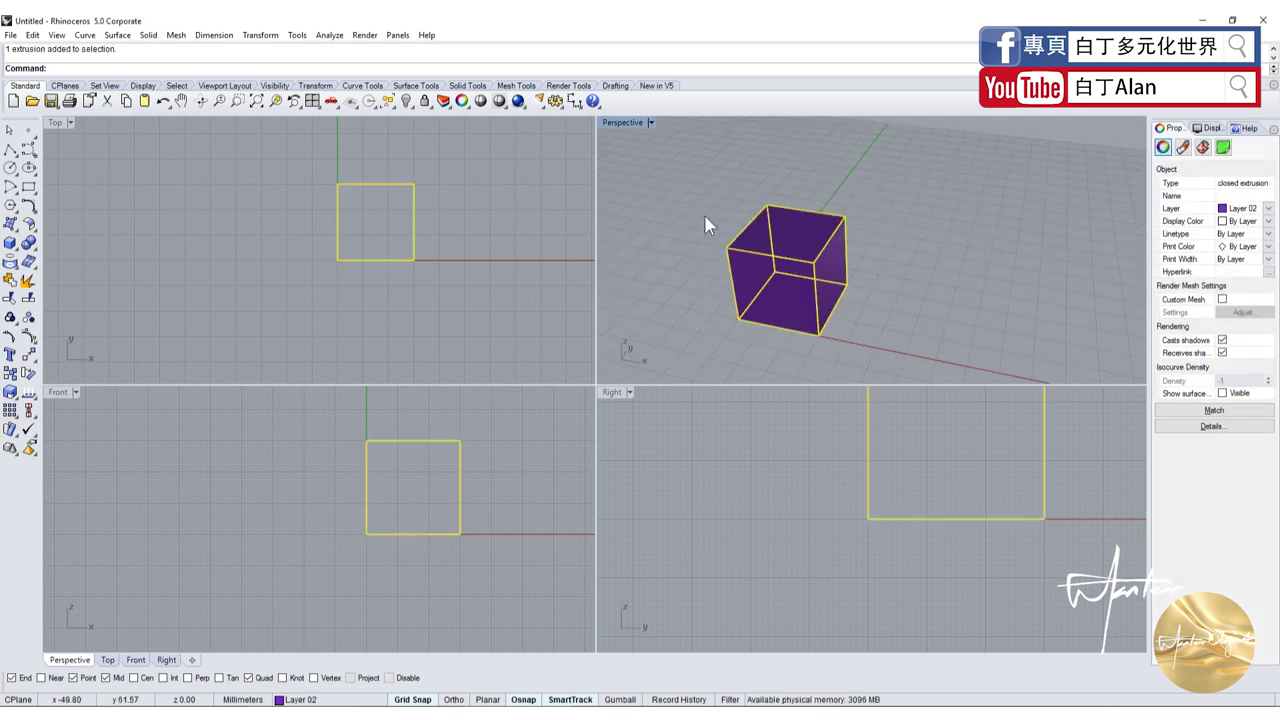
- Delete the cube, draw a same-size replacement box at the origin, then delete that too
key(Delete)
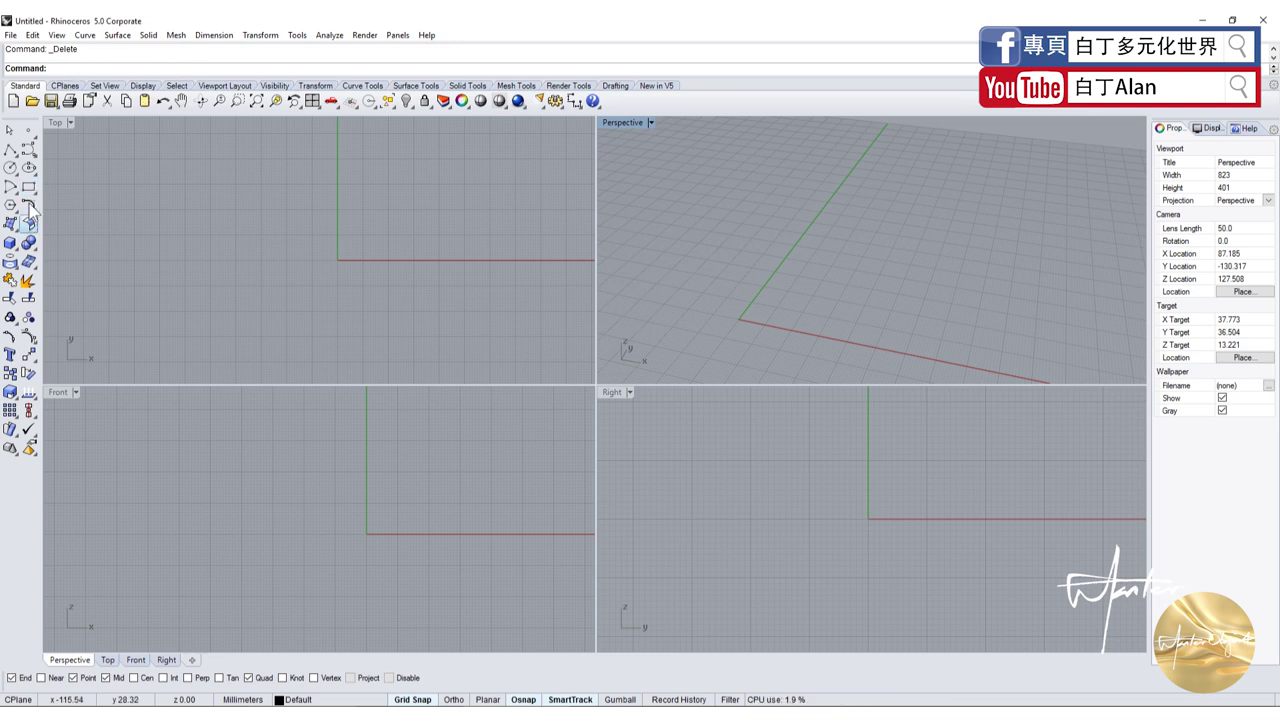
click(10, 243)
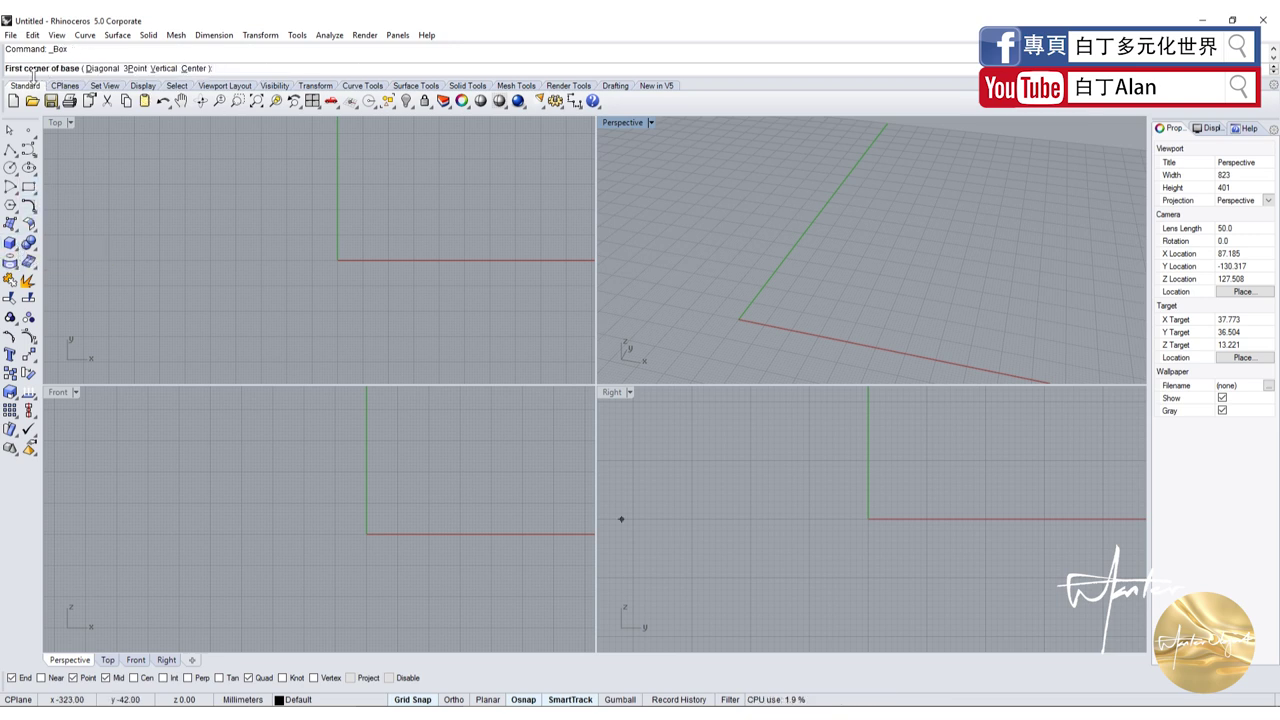
click(338, 260)
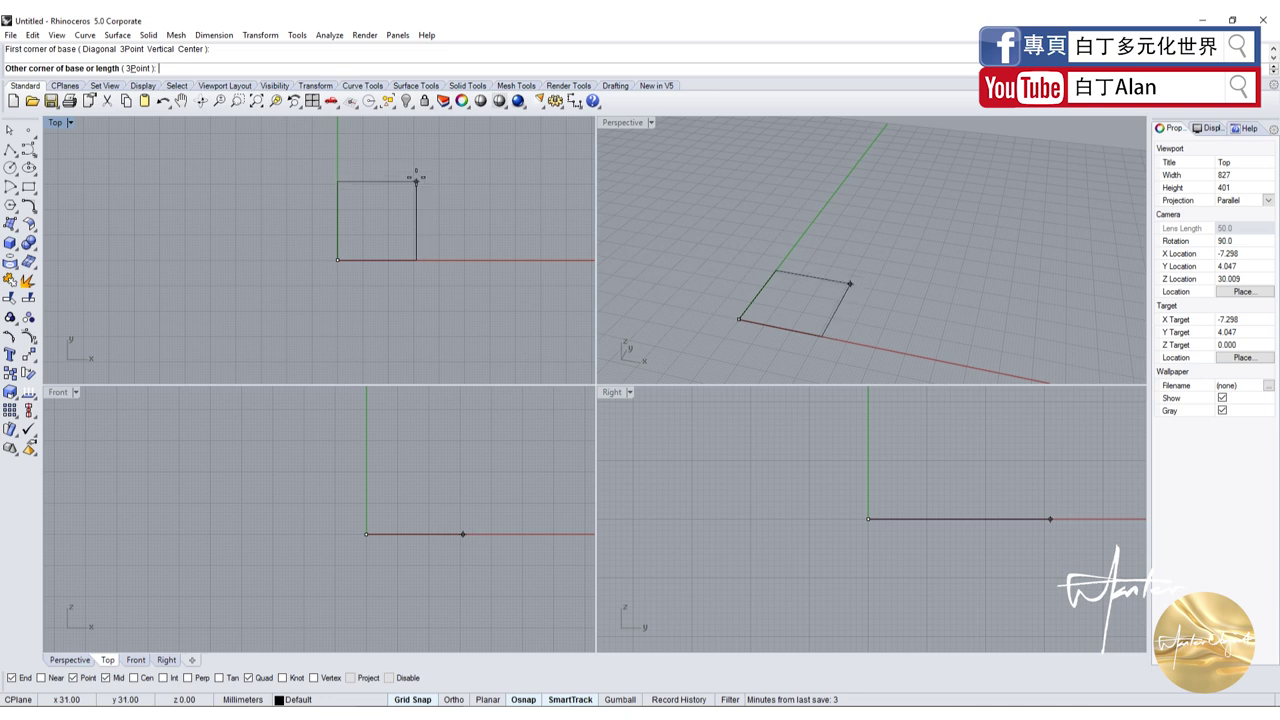
click(414, 184)
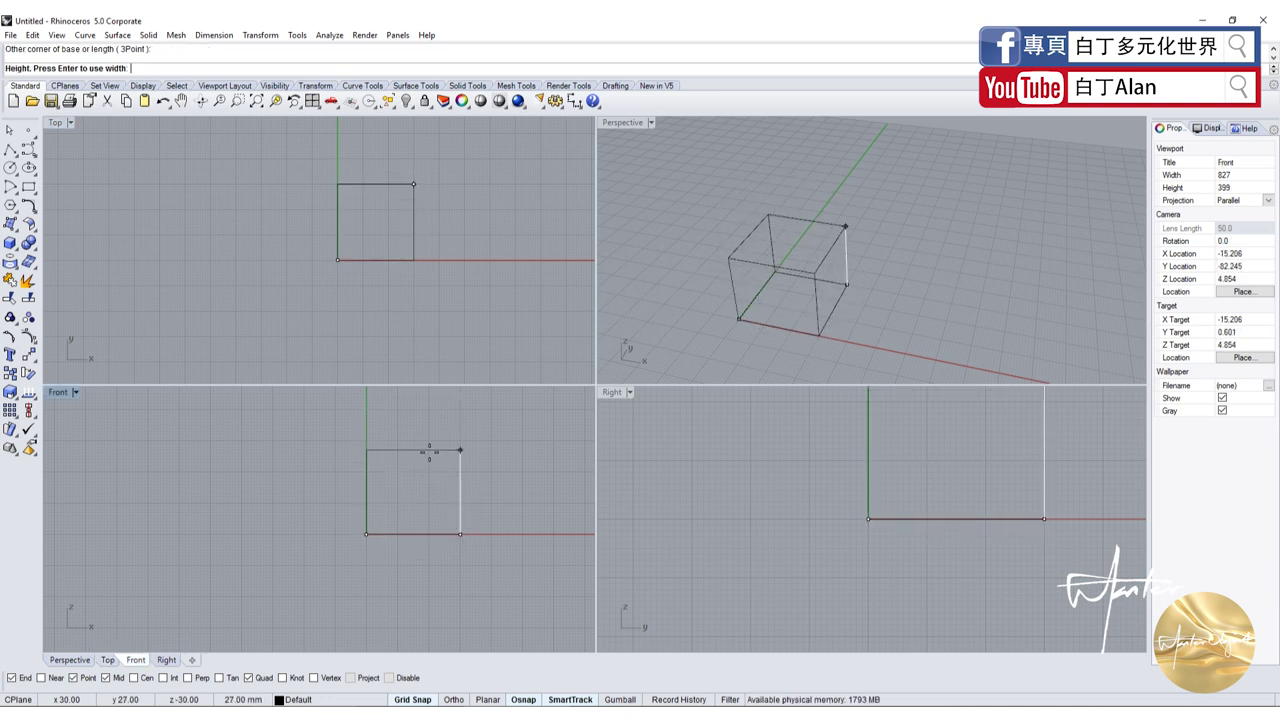
click(447, 441)
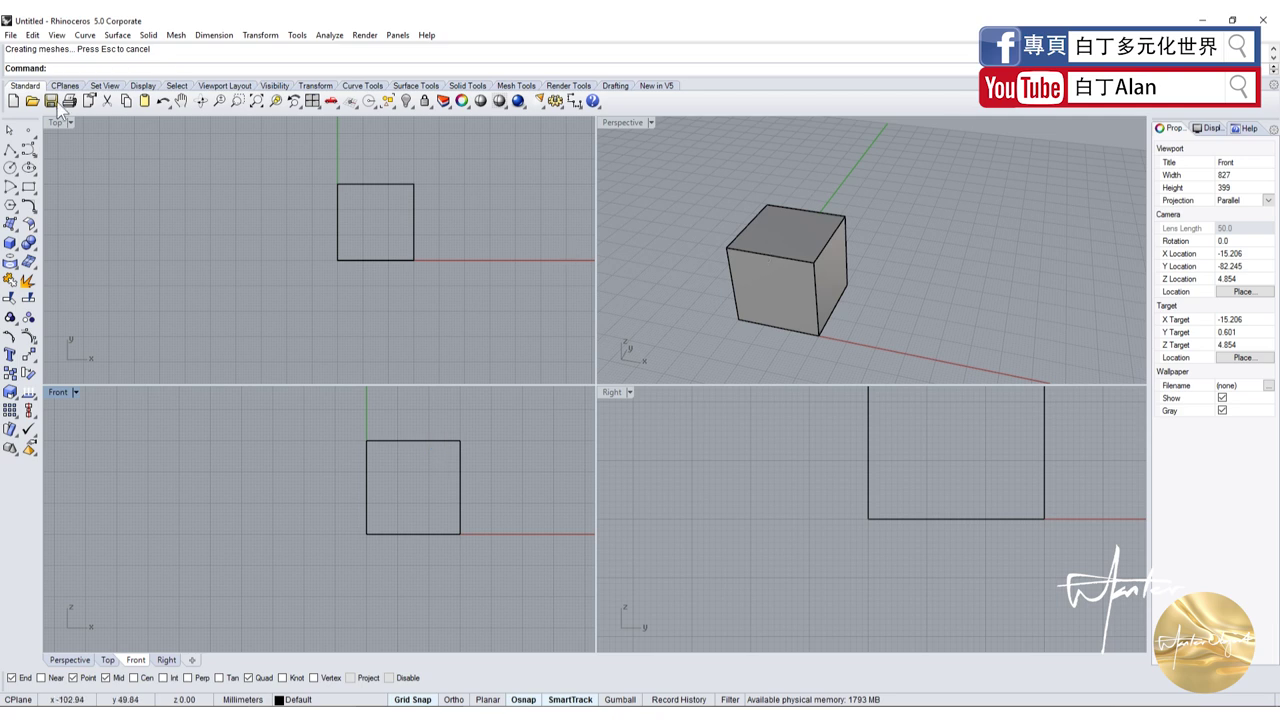
drag(374, 297, 297, 240)
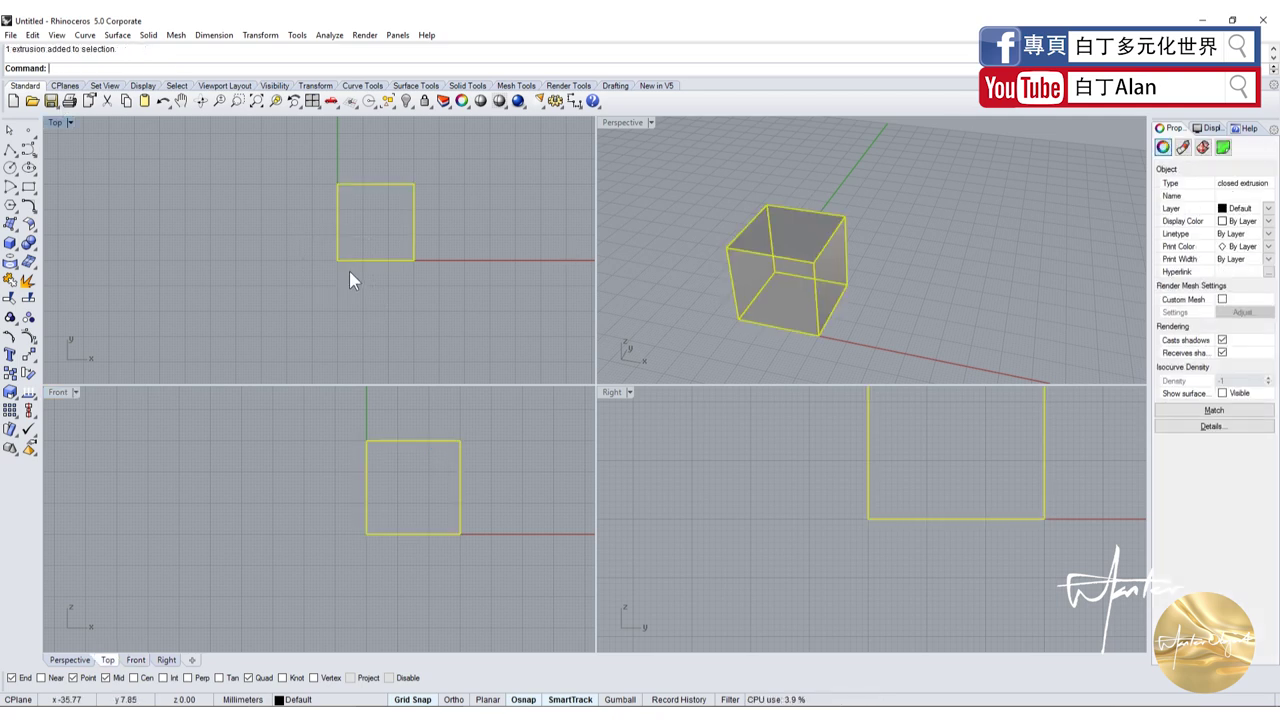
key(Delete)
- Draw a box on a 30 mm square base at the origin with height 20
click(9, 243)
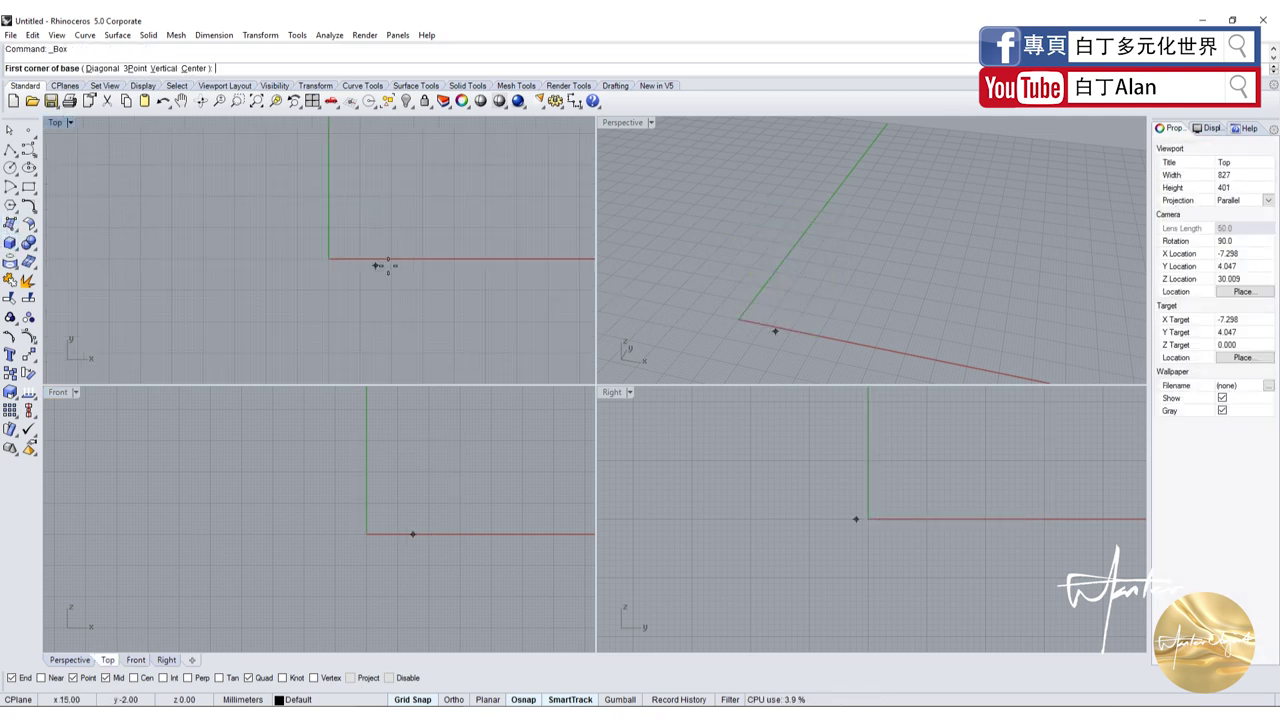
click(320, 257)
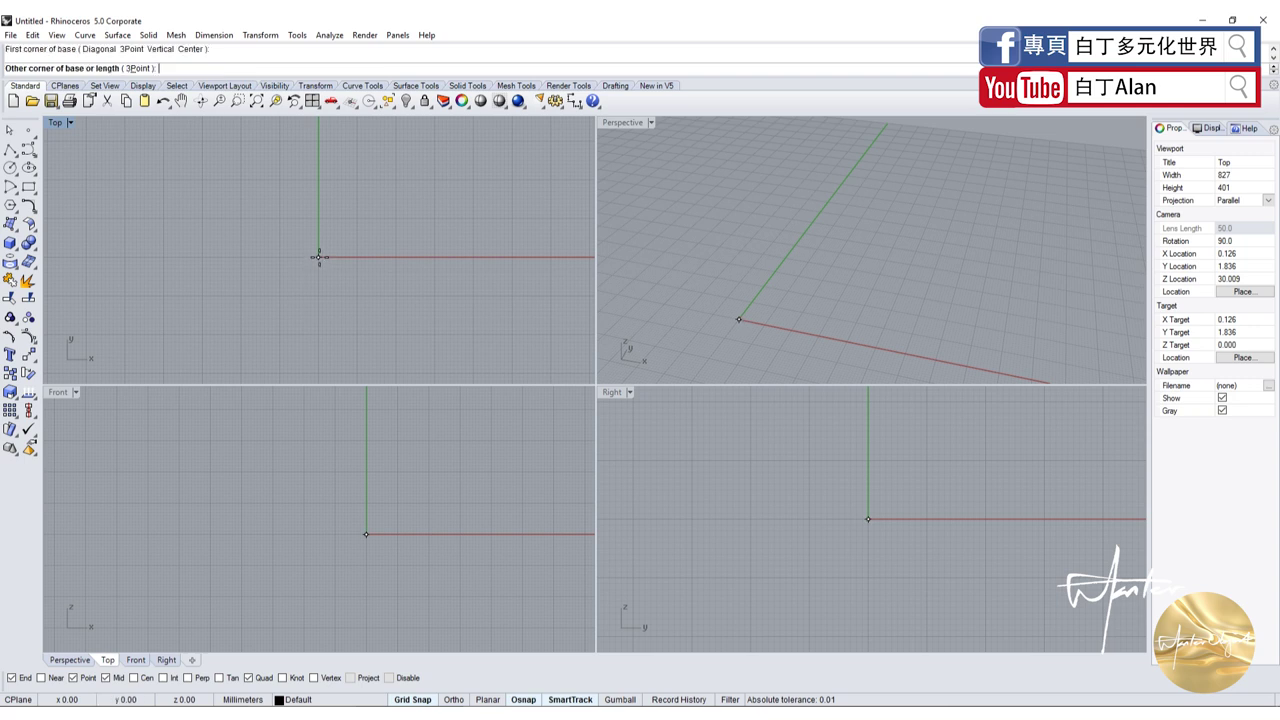
click(434, 140)
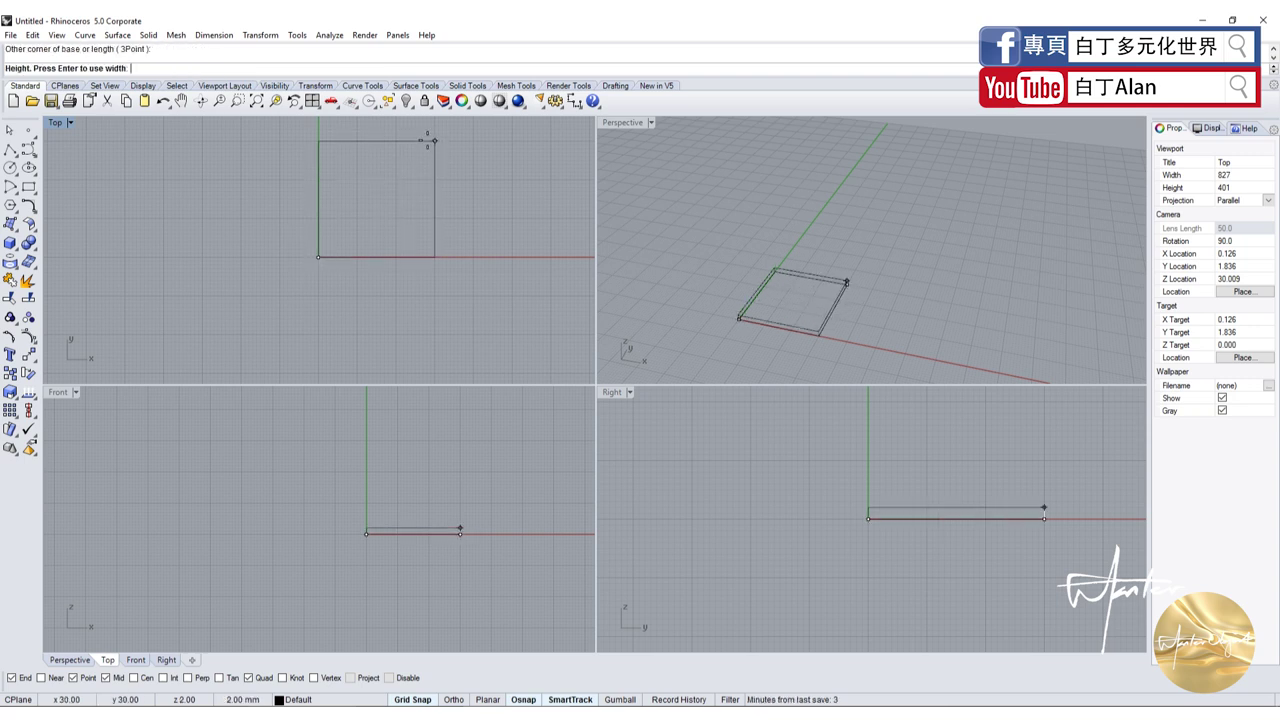
text(20)
key(Return)
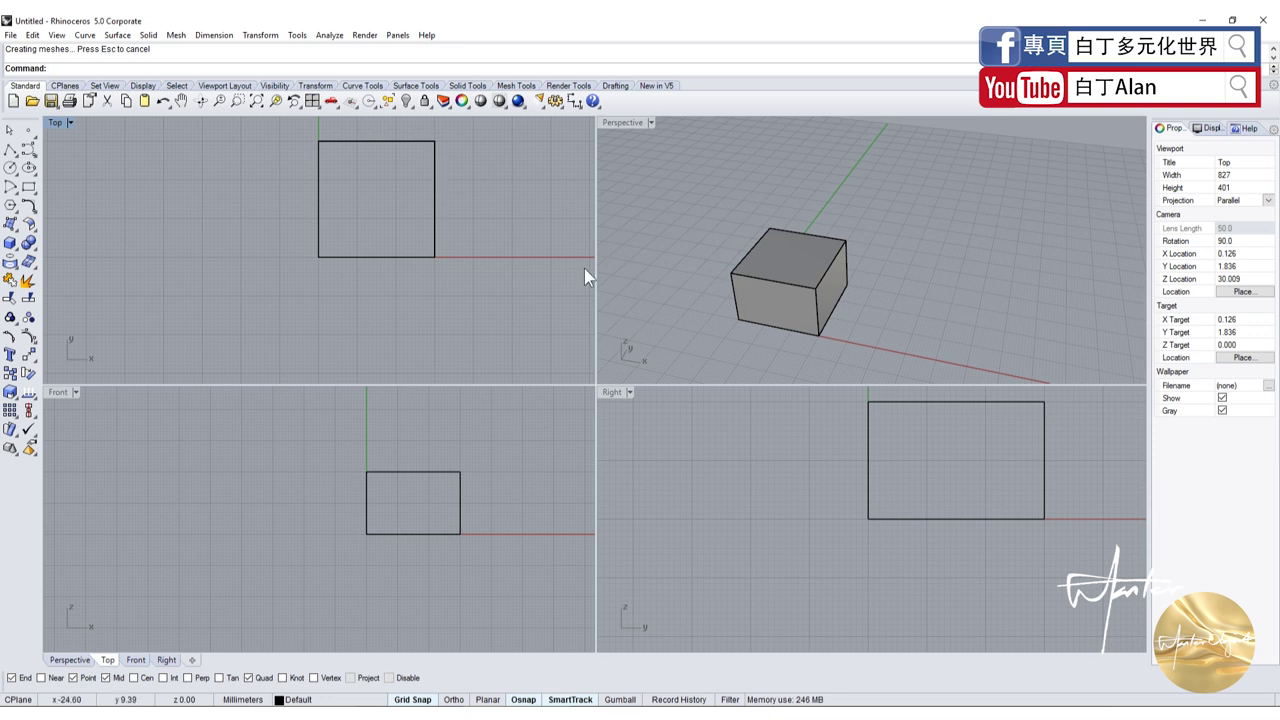
- Select the shorter box in Perspective and start a new model with File > New
click(693, 291)
click(737, 306)
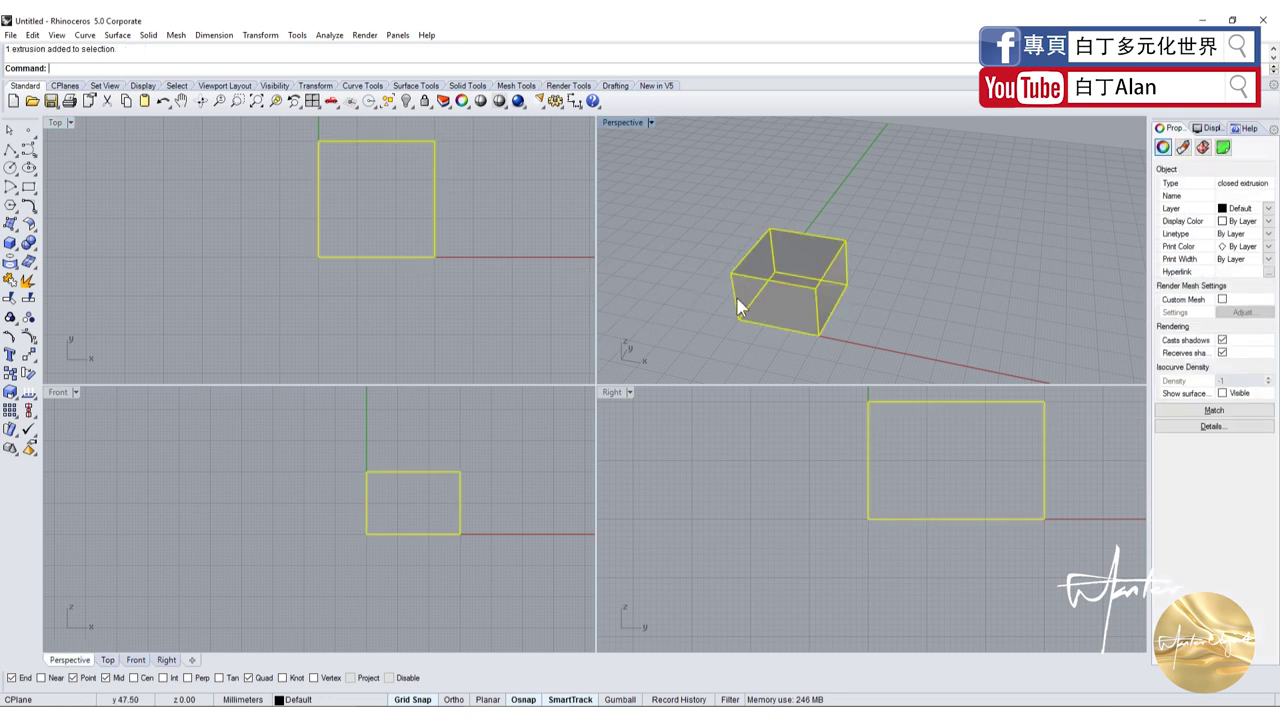
click(11, 35)
click(26, 52)
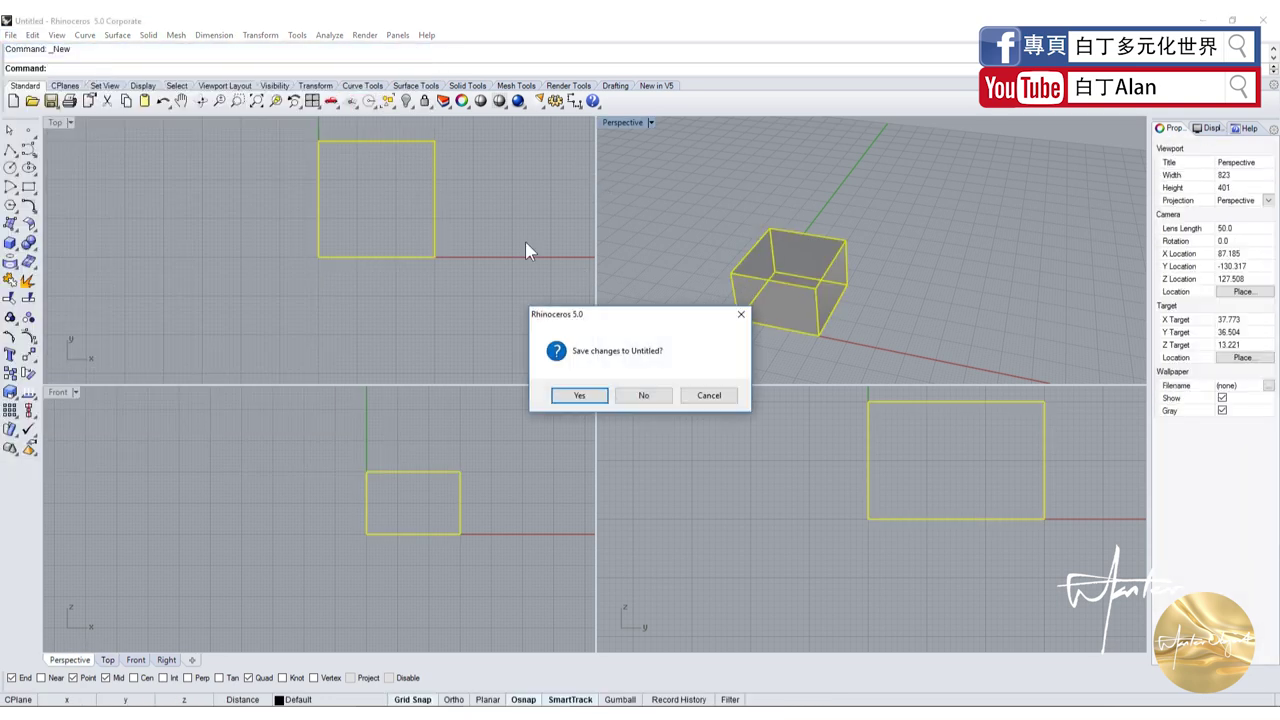
- Decline saving the box model and open the Large Objects - Millimeters template
click(620, 396)
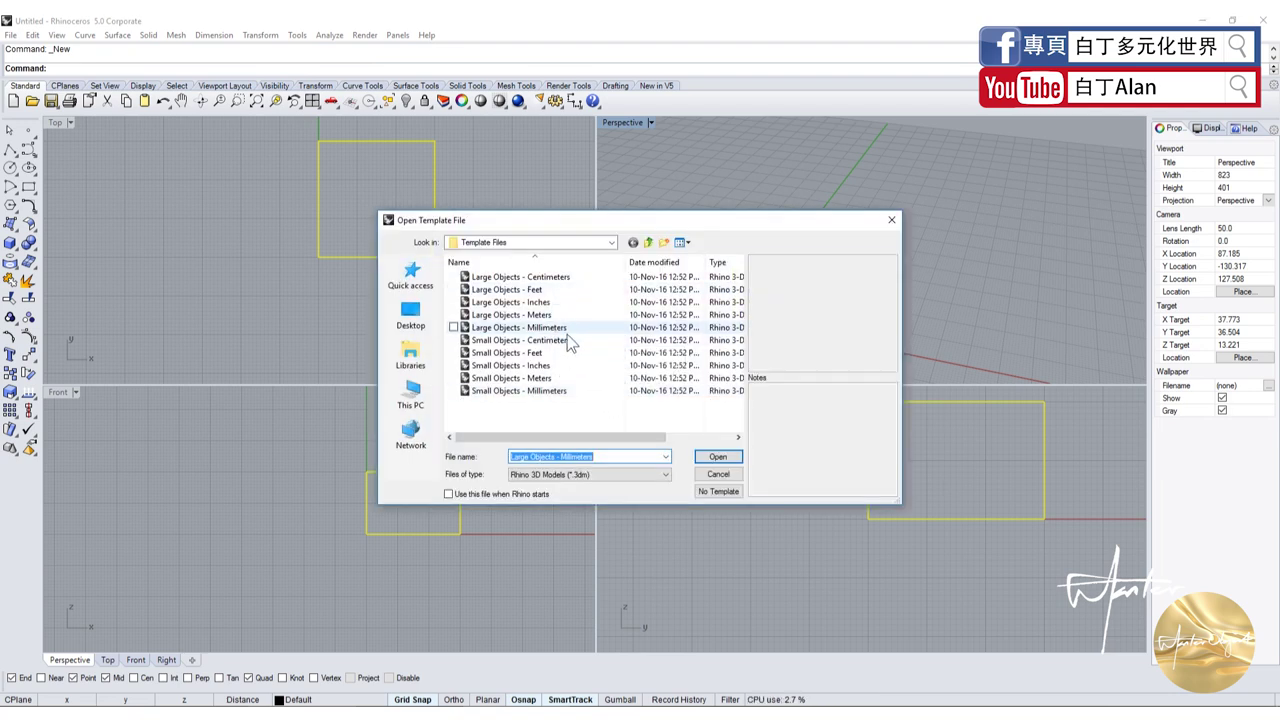
double_click(564, 326)
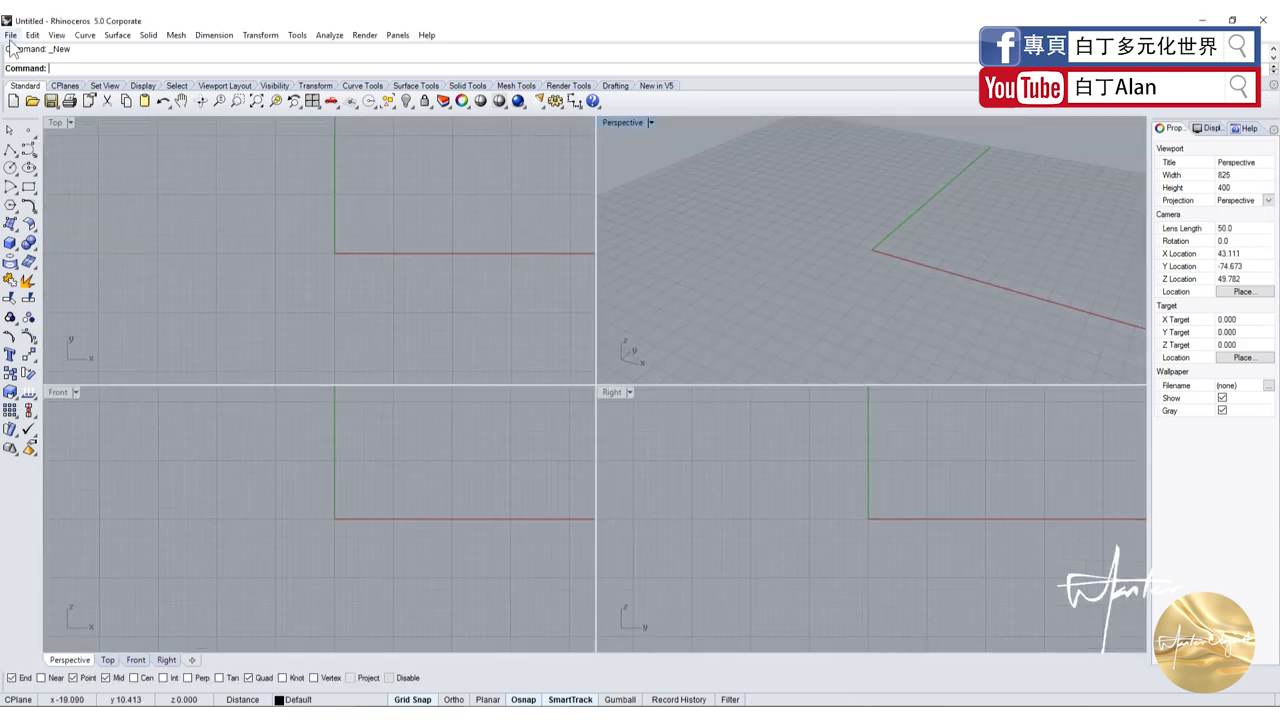
click(10, 35)
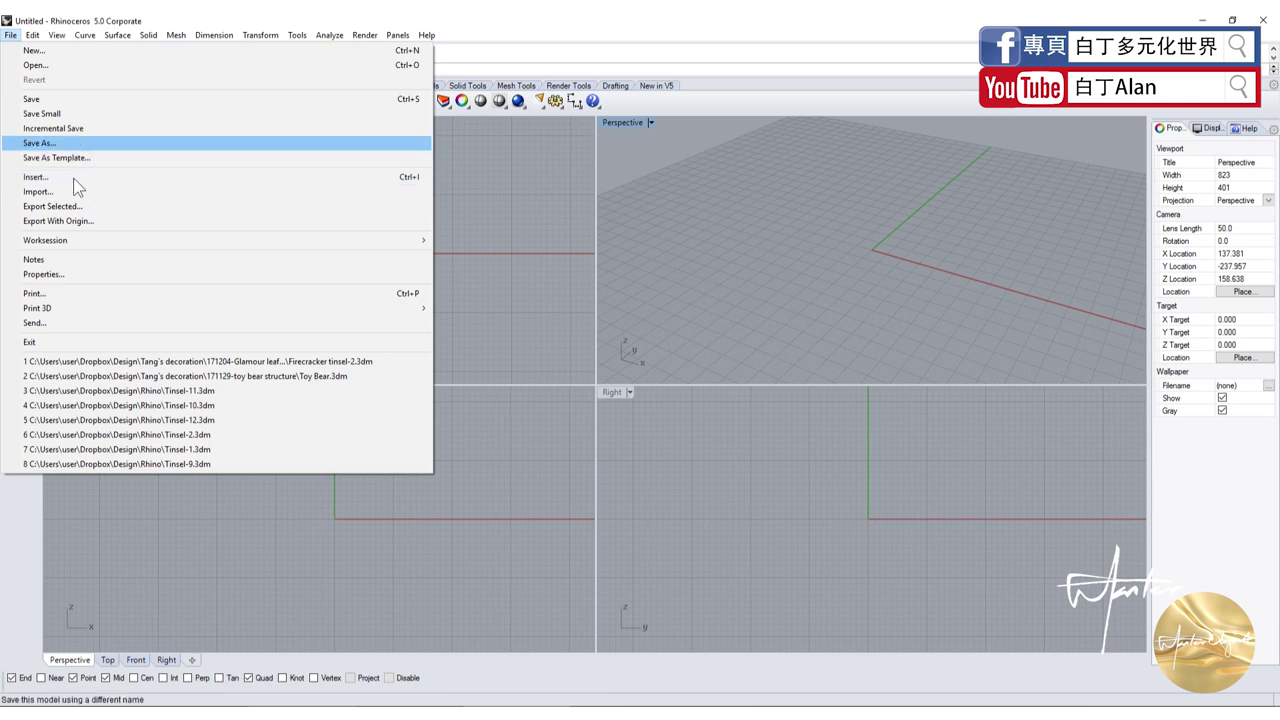
click(48, 143)
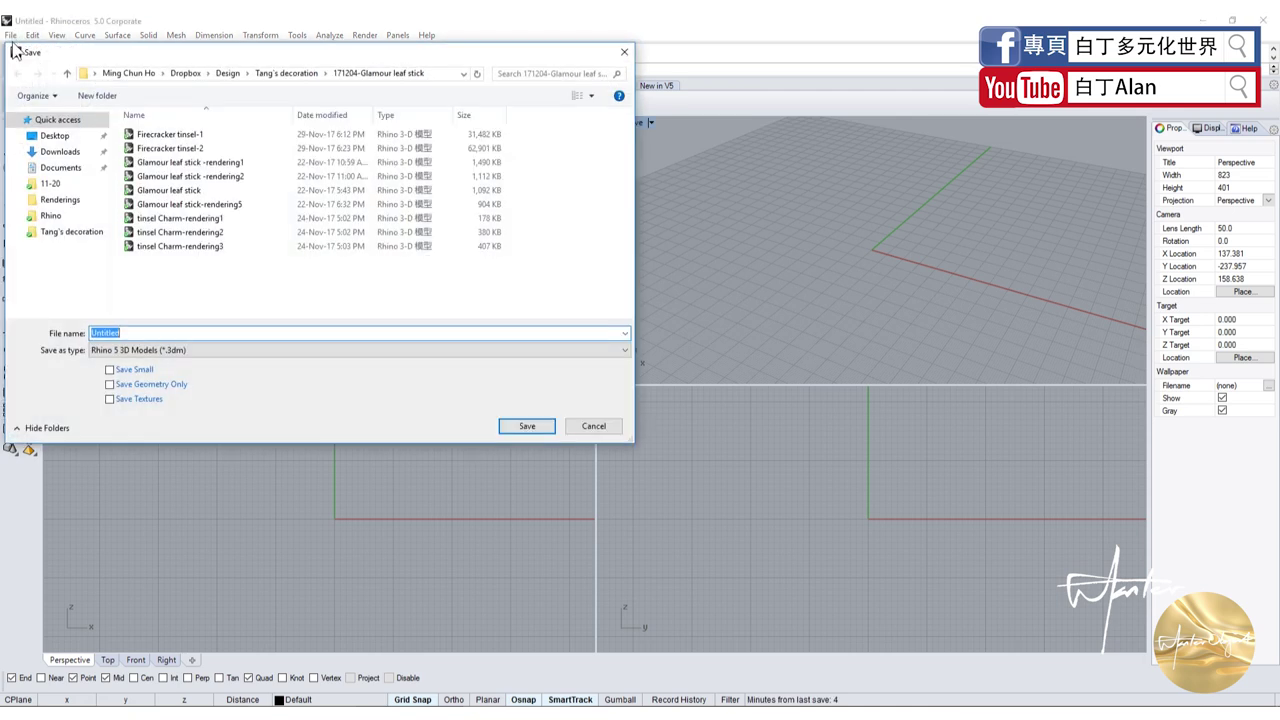
scroll(80, 150, up, 3)
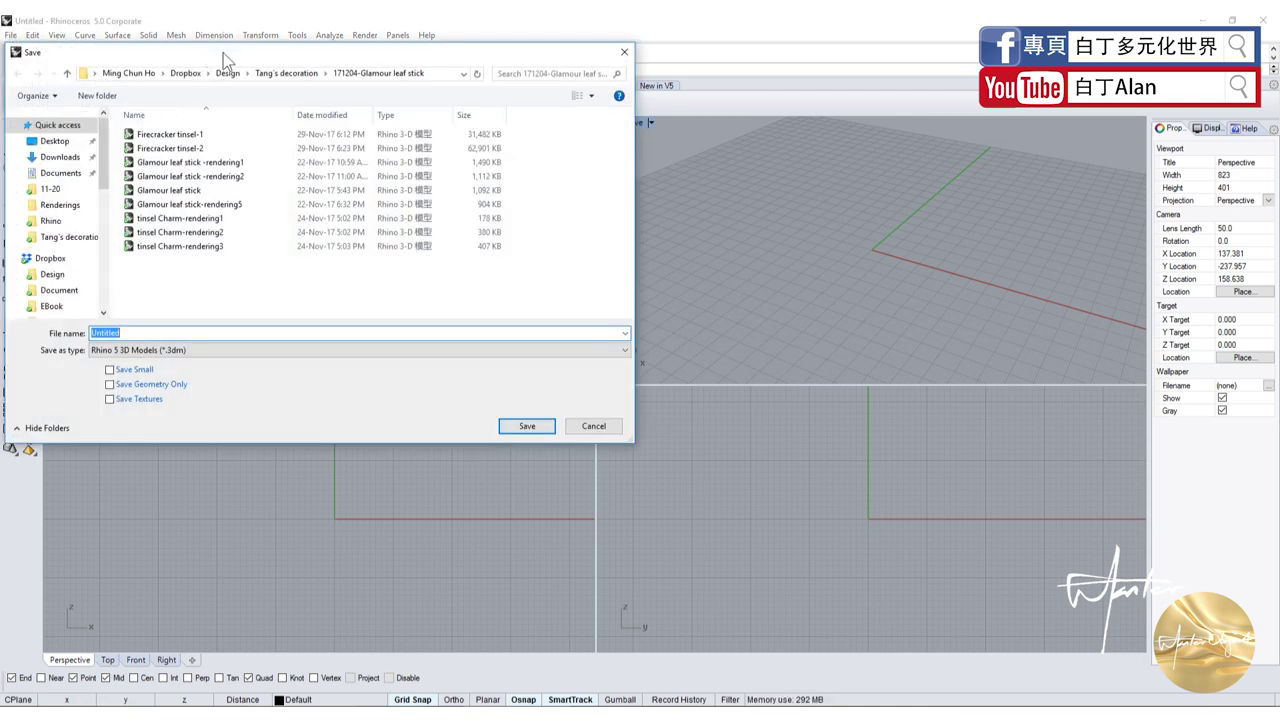
click(55, 141)
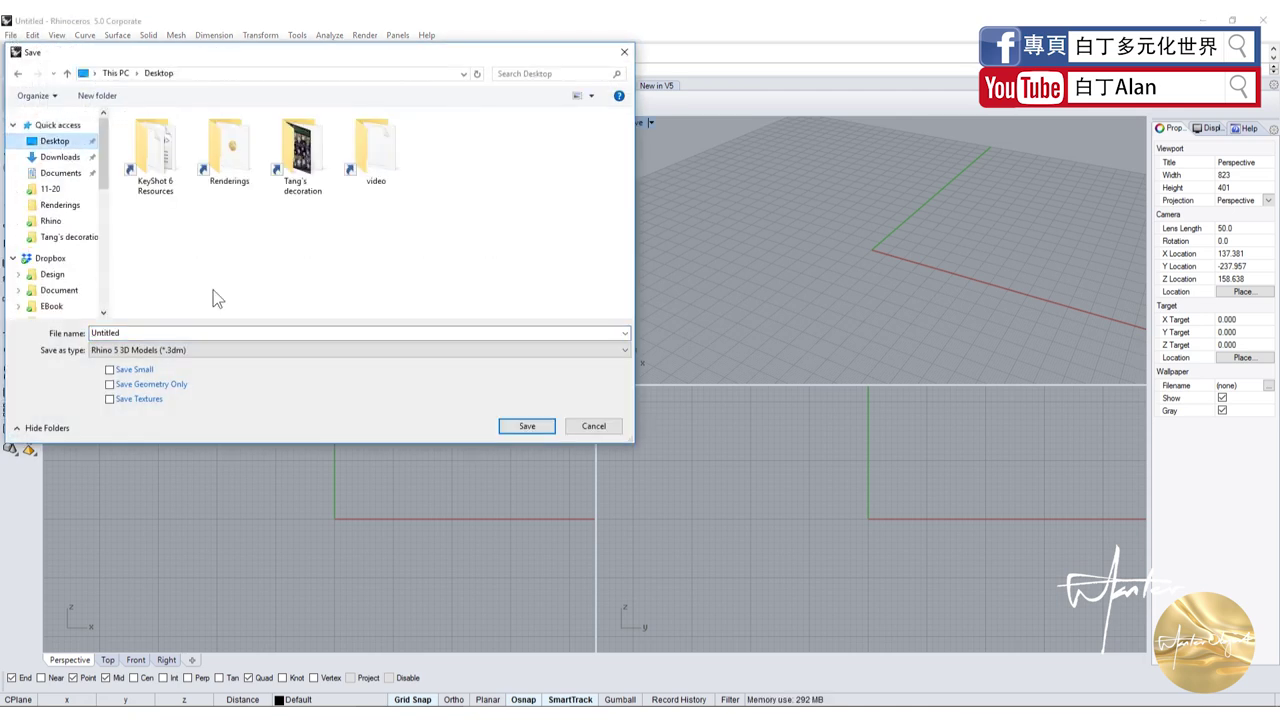
click(175, 350)
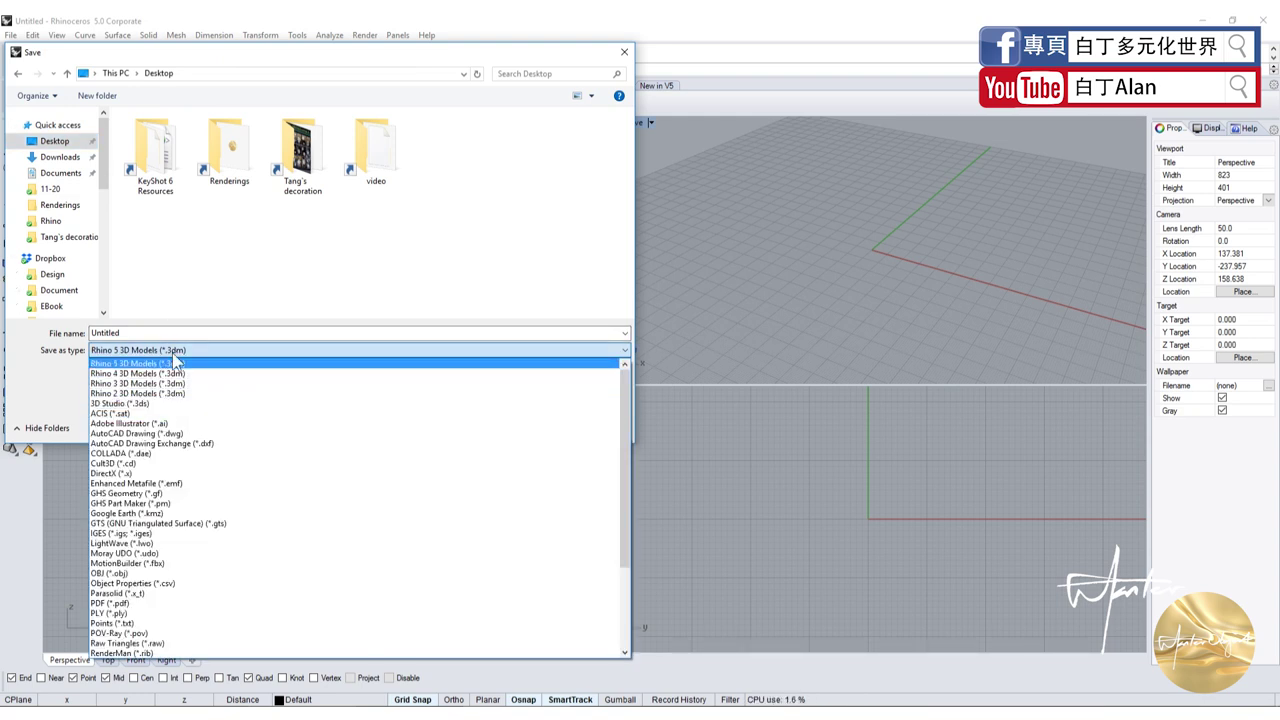
scroll(240, 515, down, 1)
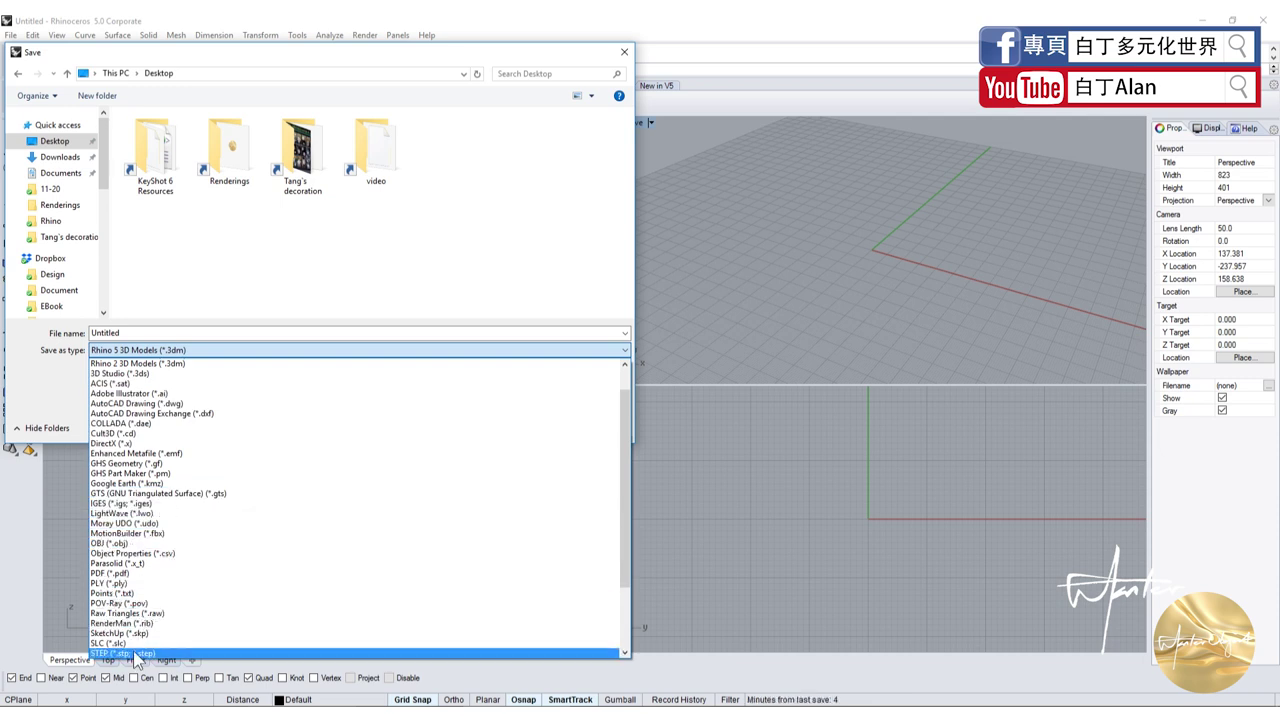
scroll(134, 655, down, 2)
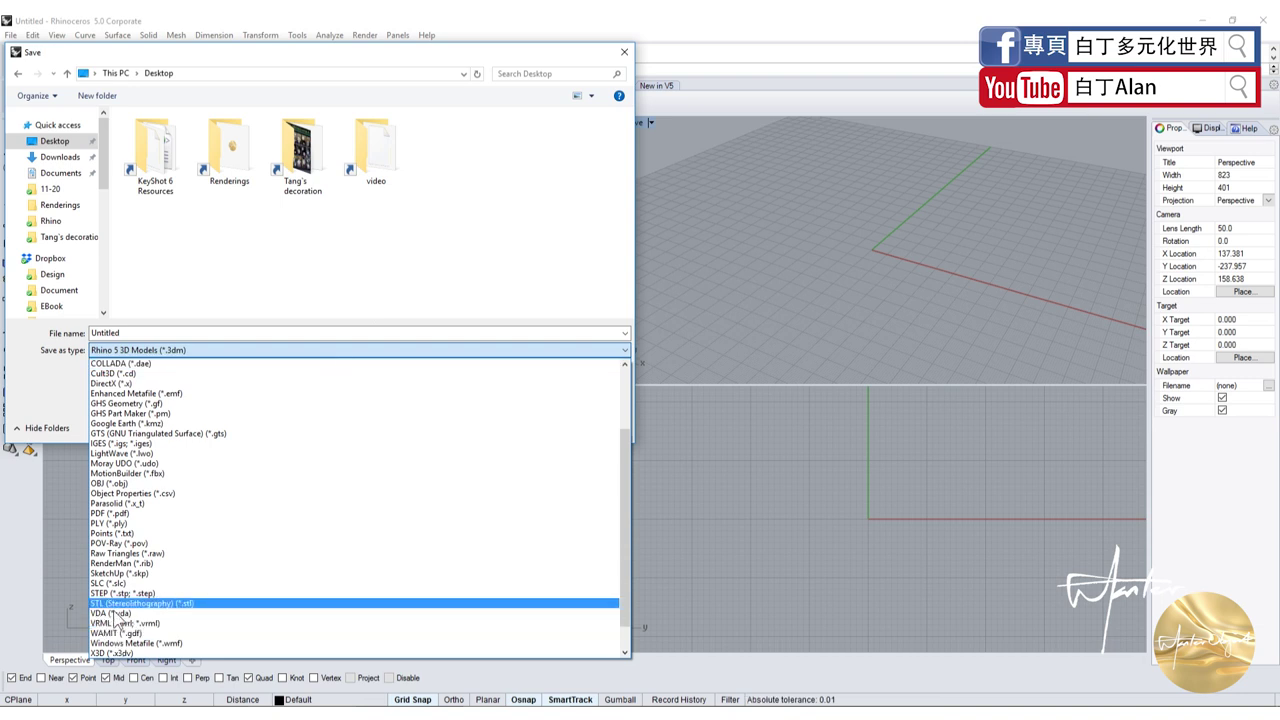
click(355, 289)
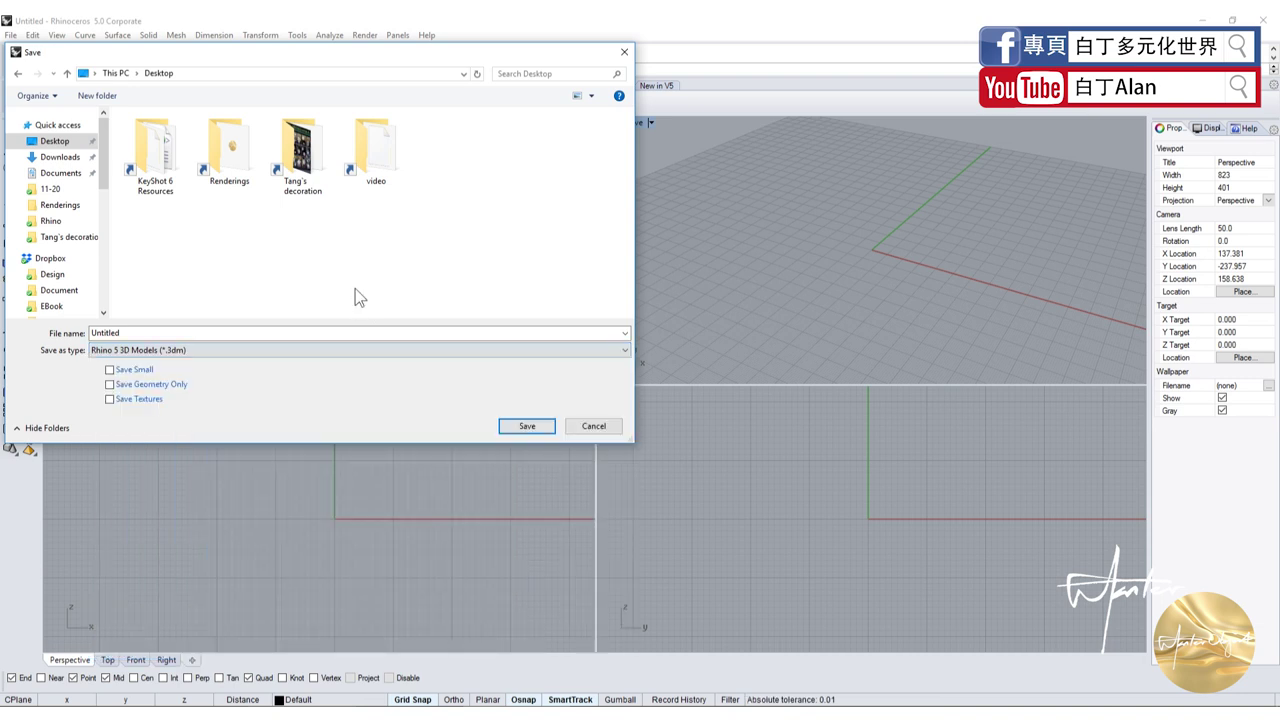
click(590, 427)
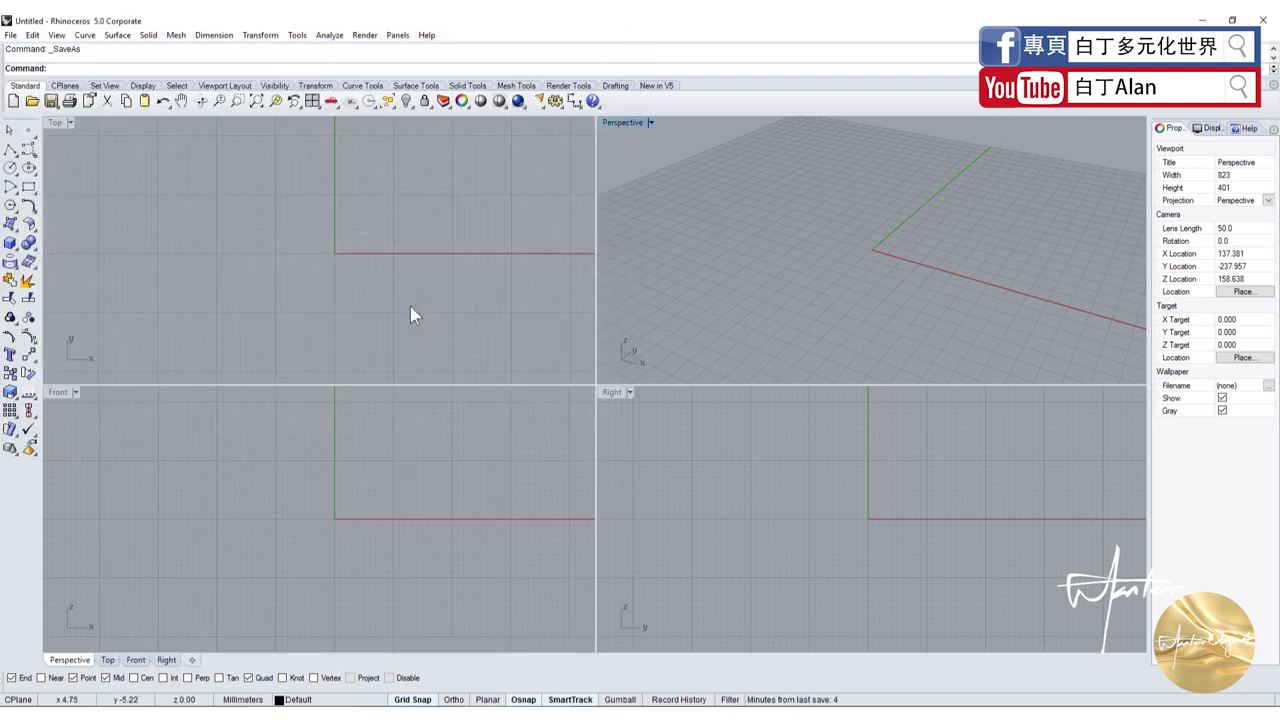
- Draw a box at the origin with a 30 by 40 mm base, setting height in Front
click(10, 35)
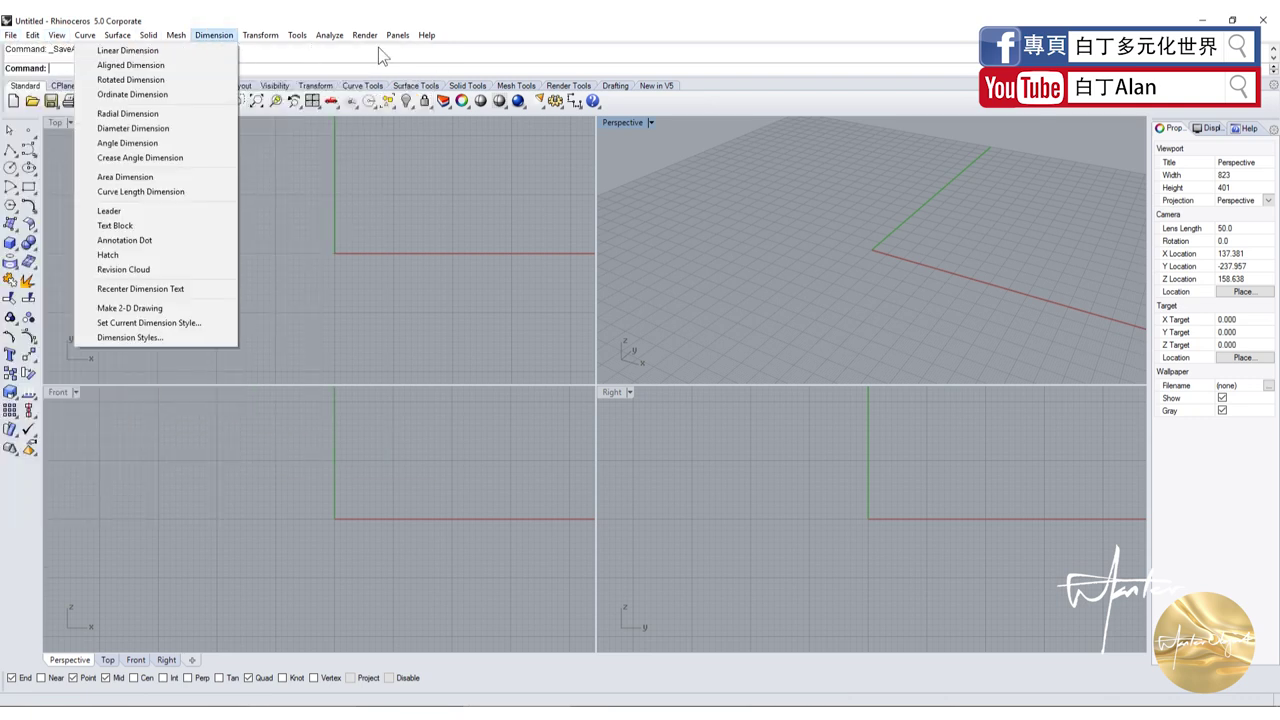
click(312, 209)
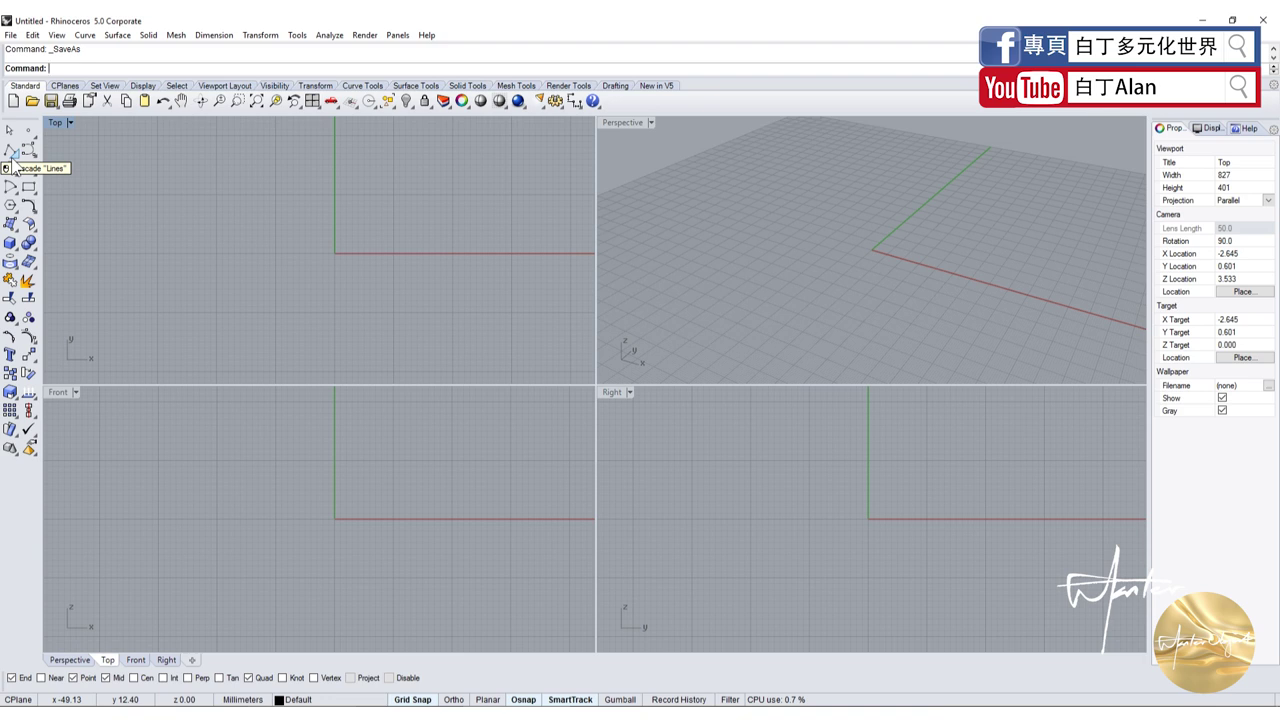
click(10, 243)
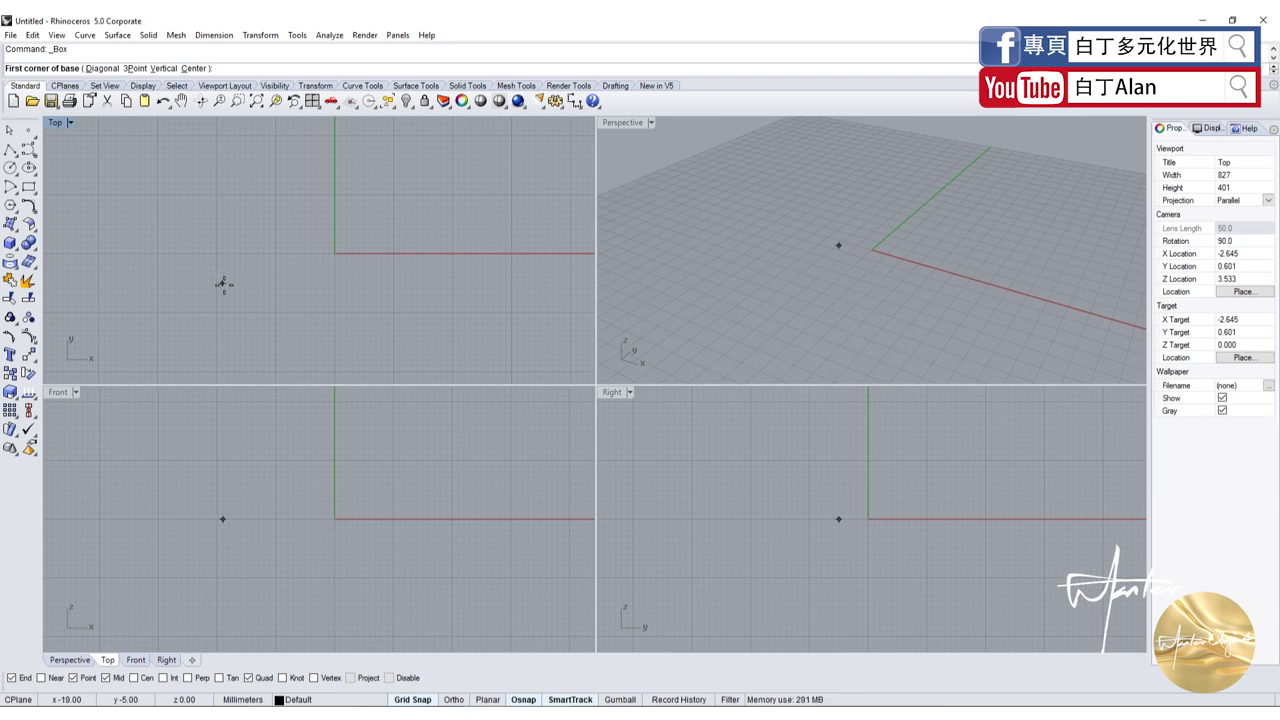
click(334, 254)
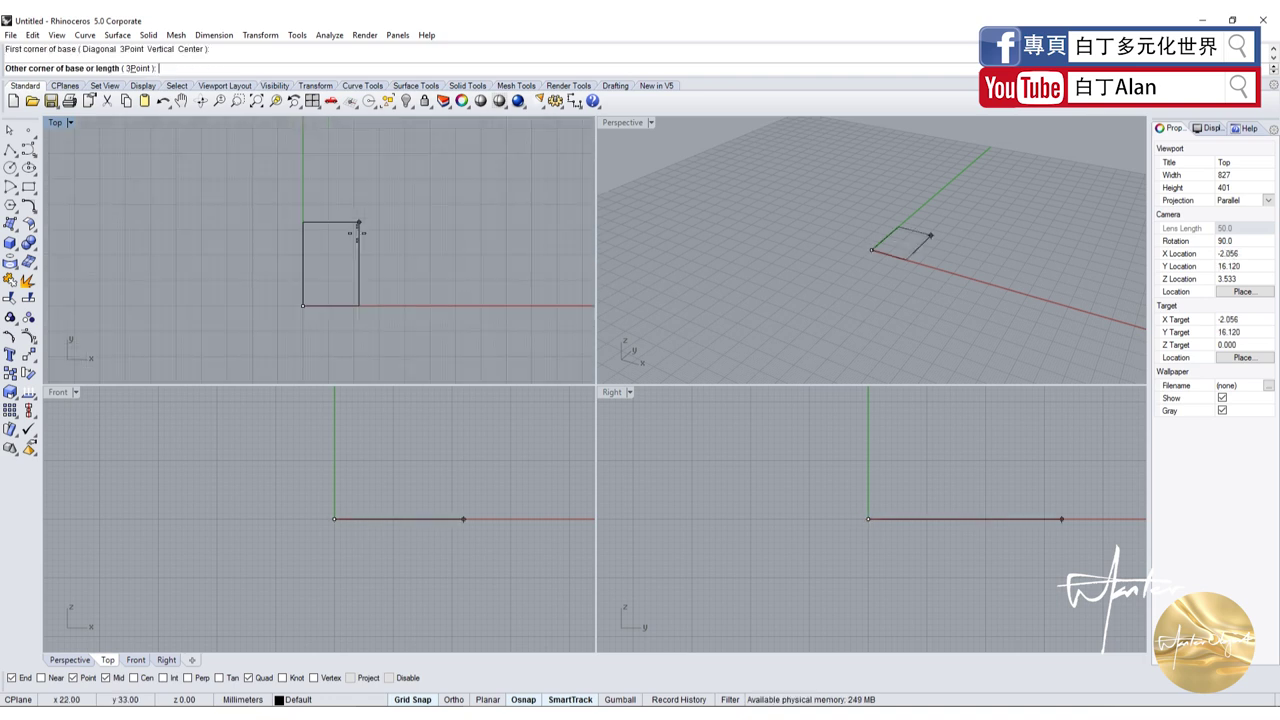
scroll(362, 214, up, 2)
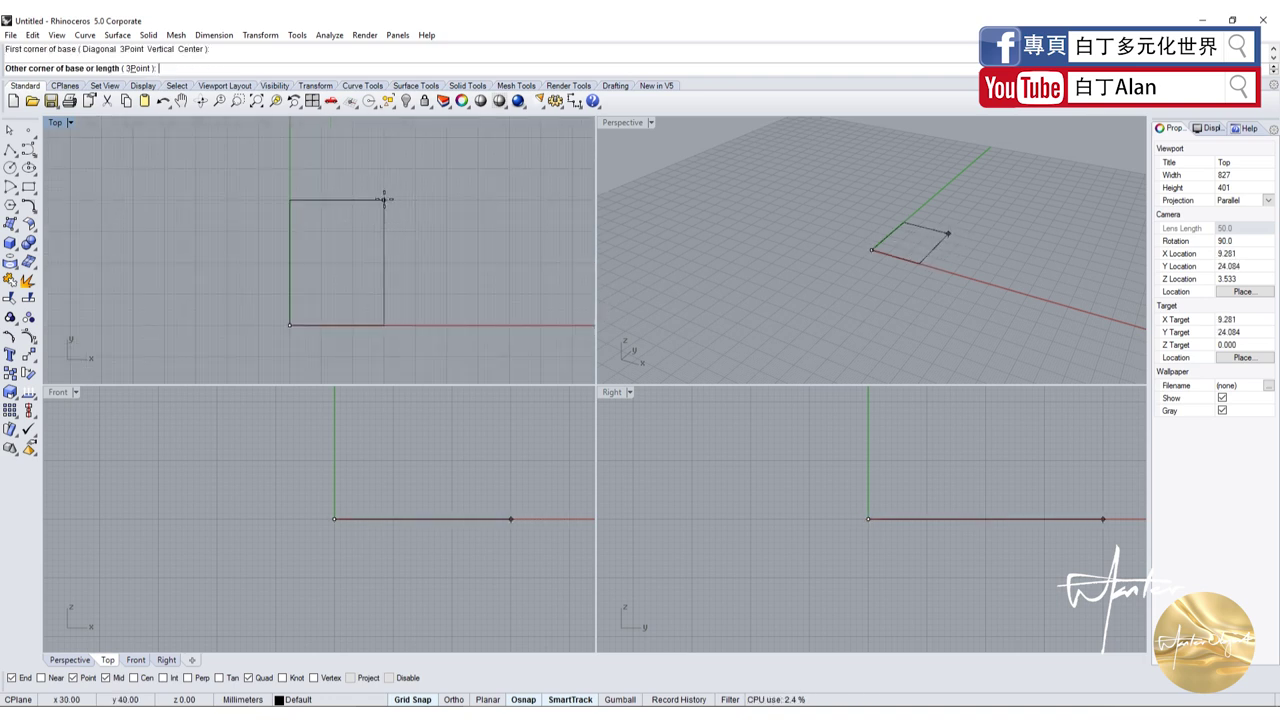
click(383, 199)
click(406, 419)
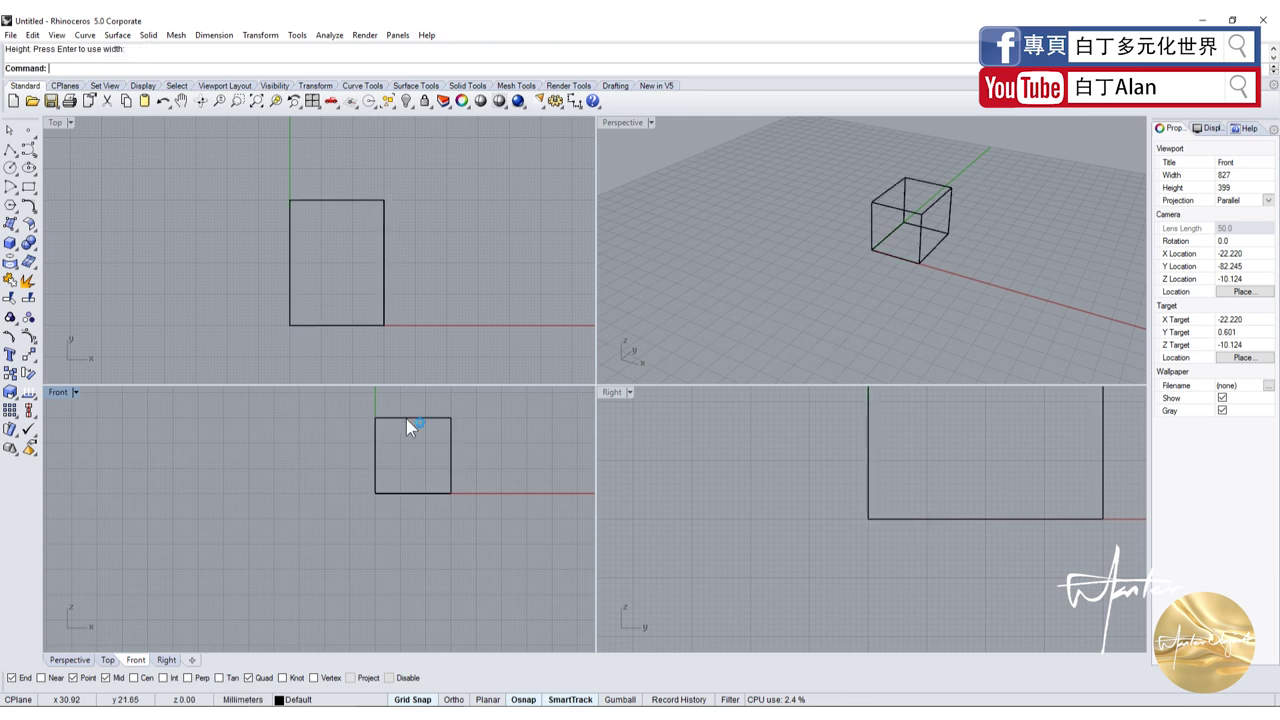
- Set the Perspective view to Shaded display
click(628, 127)
click(632, 166)
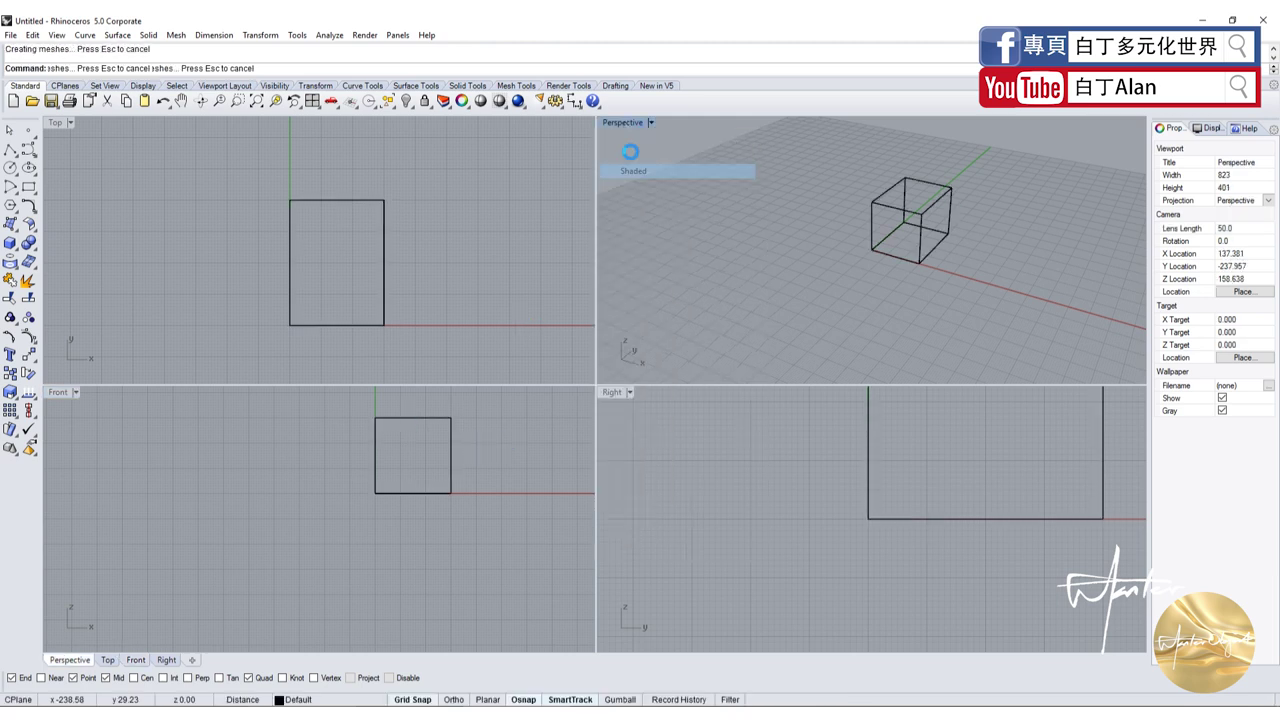
click(478, 455)
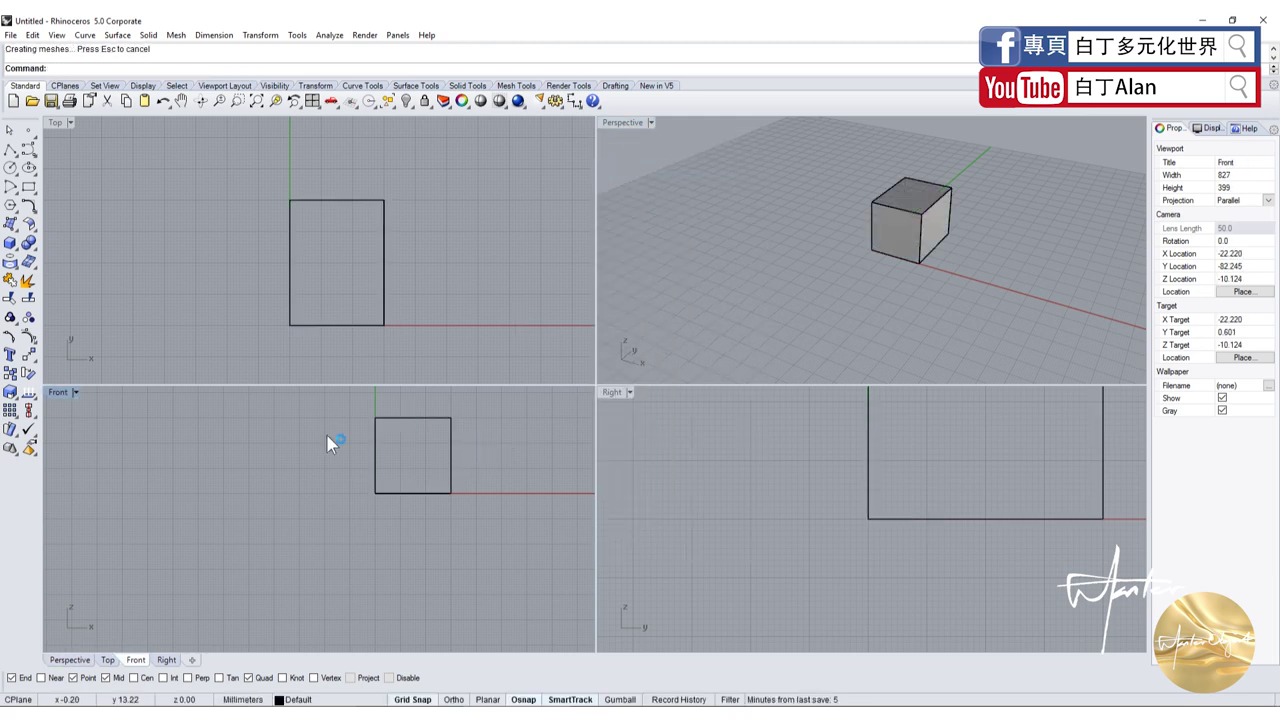
click(10, 243)
- Draw a smaller inner box inside the first one and raise it through the top
scroll(310, 227, up, 5)
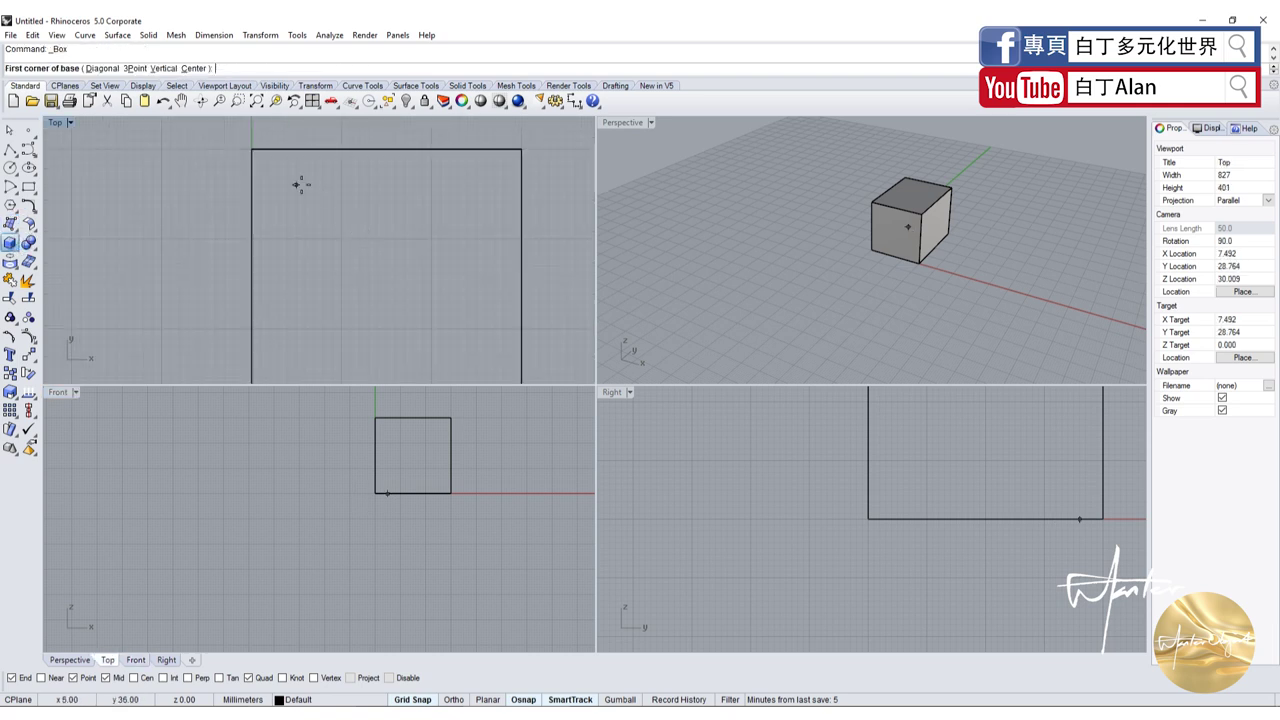
click(279, 177)
scroll(279, 177, down, 5)
scroll(339, 255, up, 4)
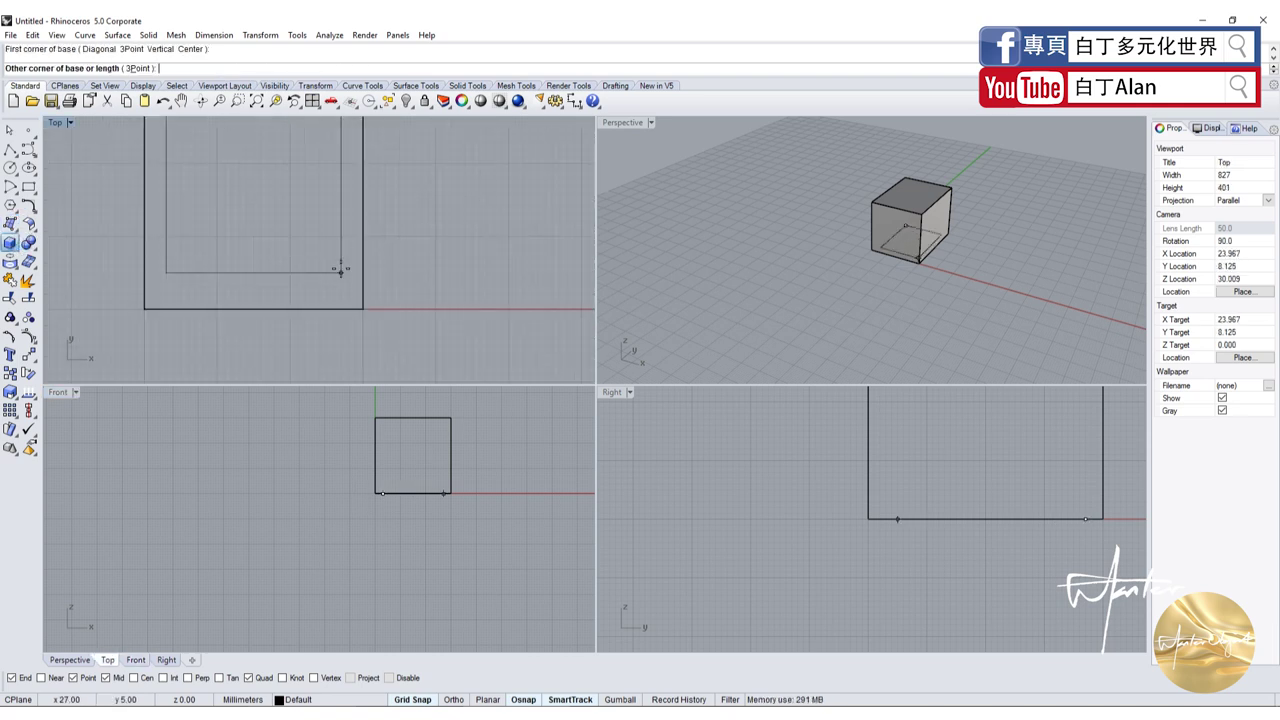
click(343, 288)
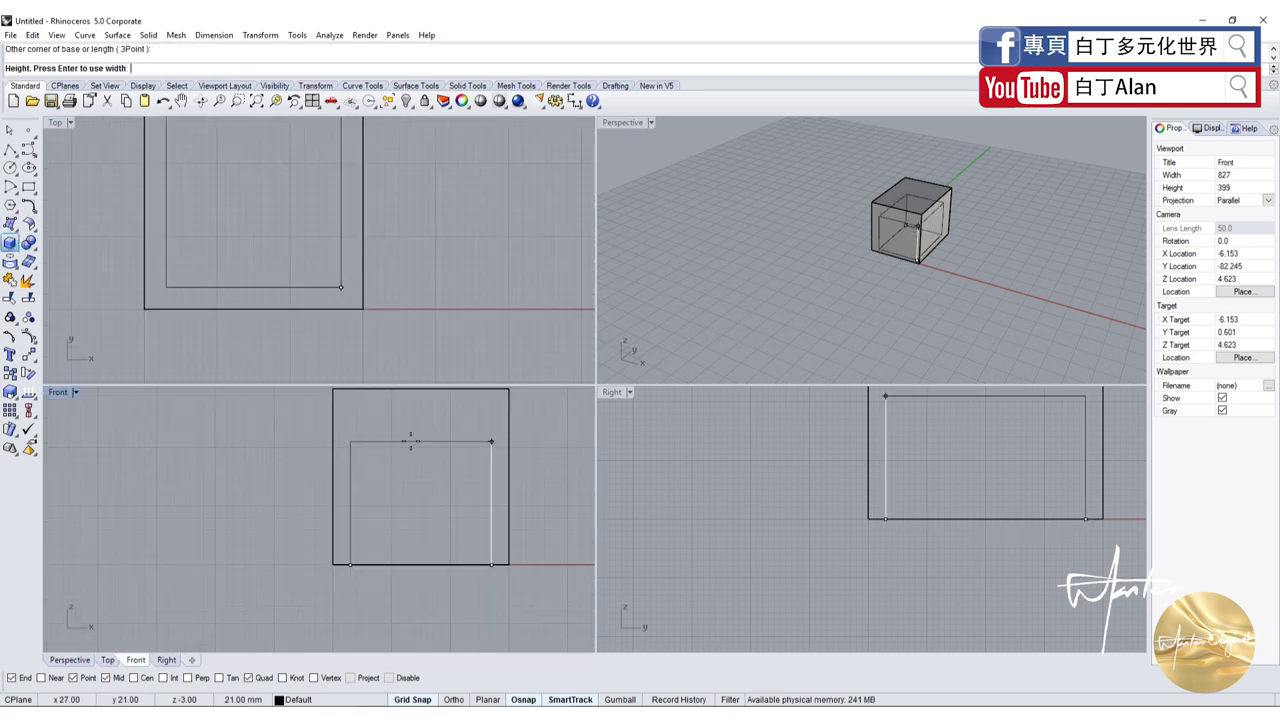
click(430, 437)
drag(431, 437, 432, 390)
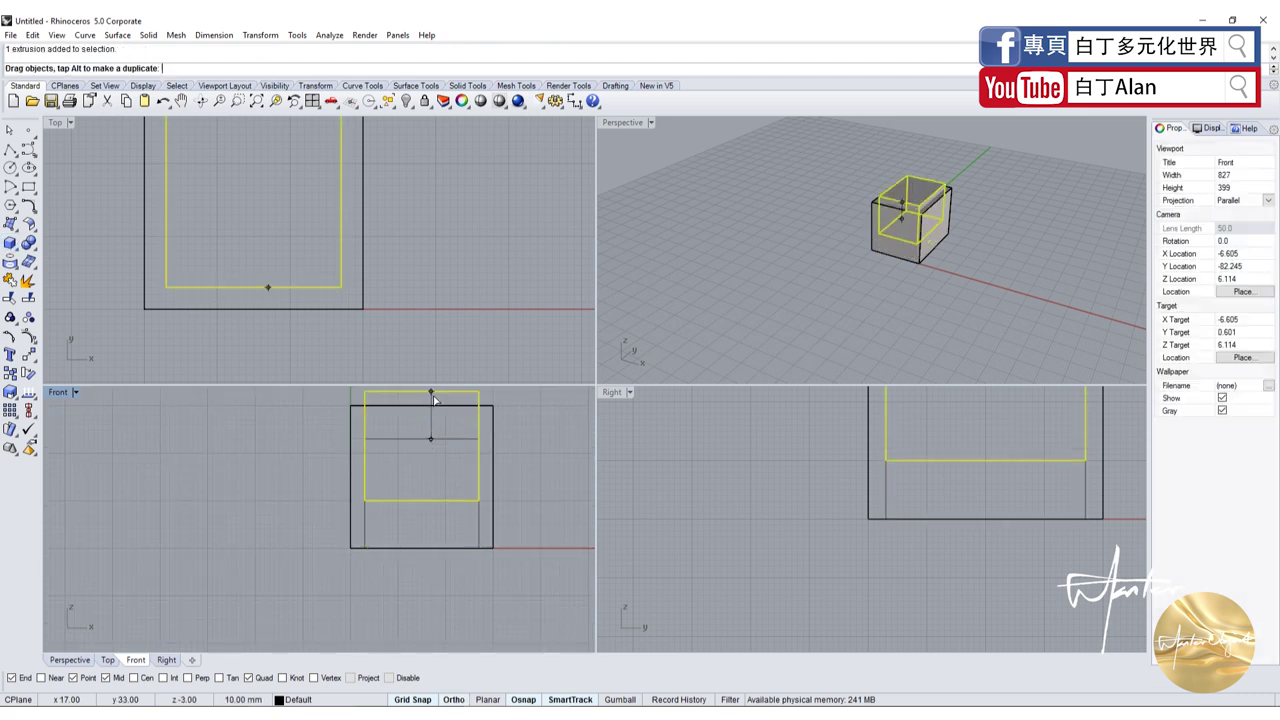
click(534, 452)
- Subtract the inner box from the outer box with Boolean Difference
scroll(373, 437, down, 5)
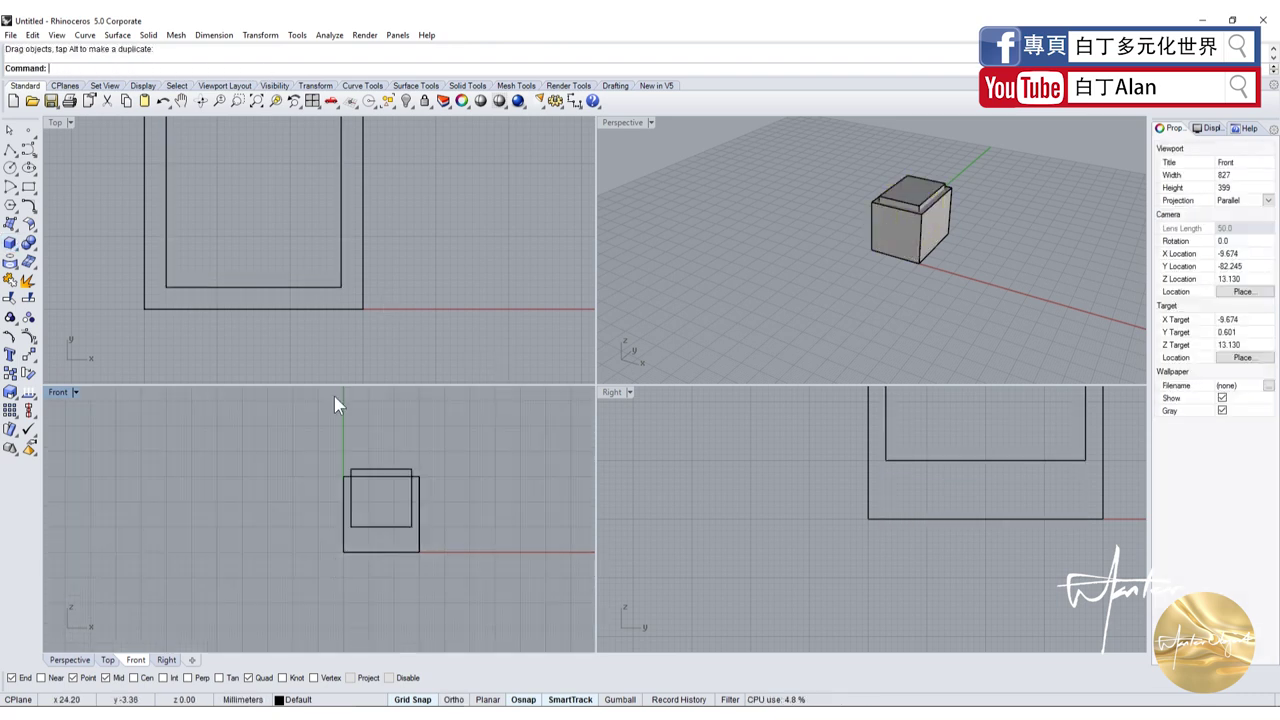
scroll(314, 276, down, 5)
scroll(385, 484, up, 3)
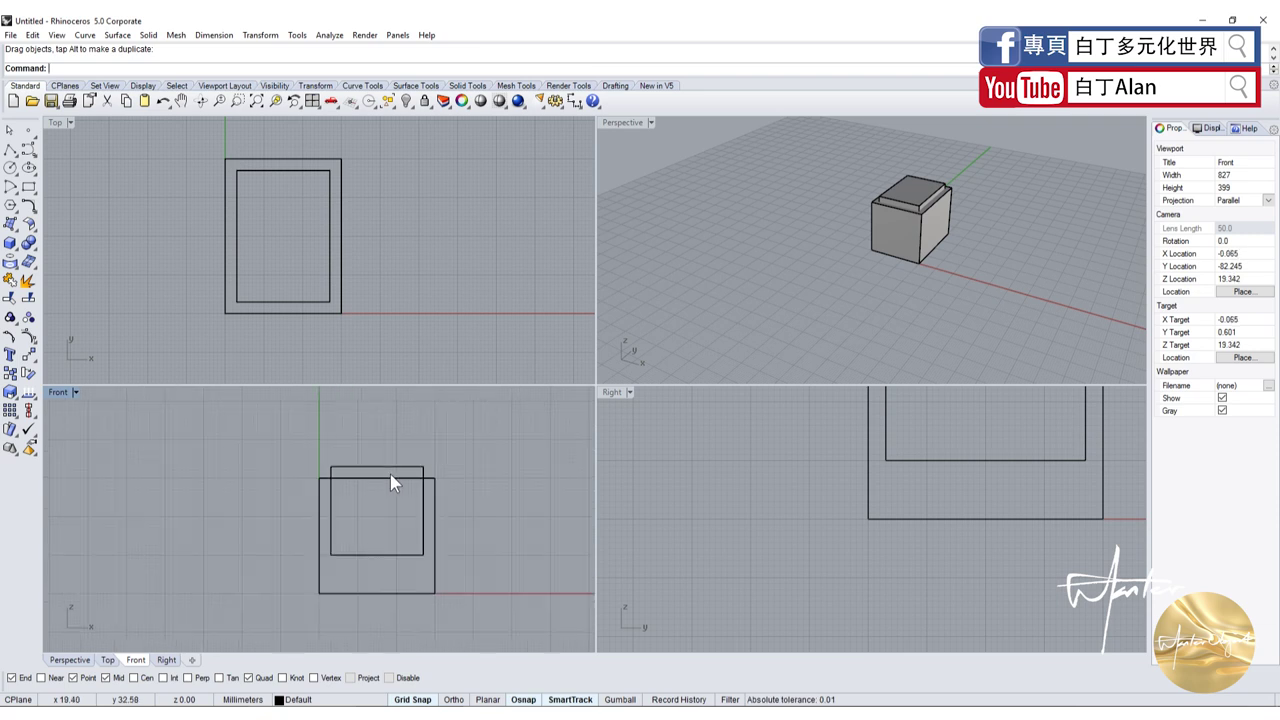
click(393, 468)
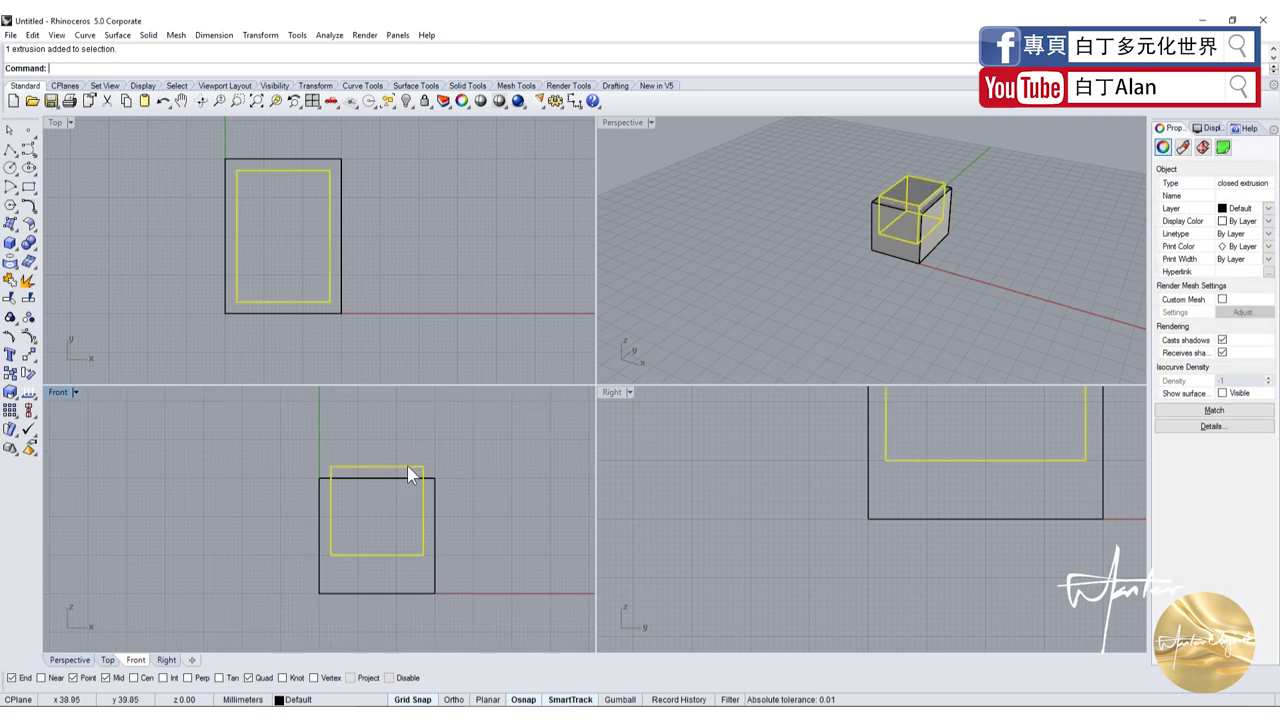
click(832, 243)
scroll(870, 230, up, 5)
click(909, 215)
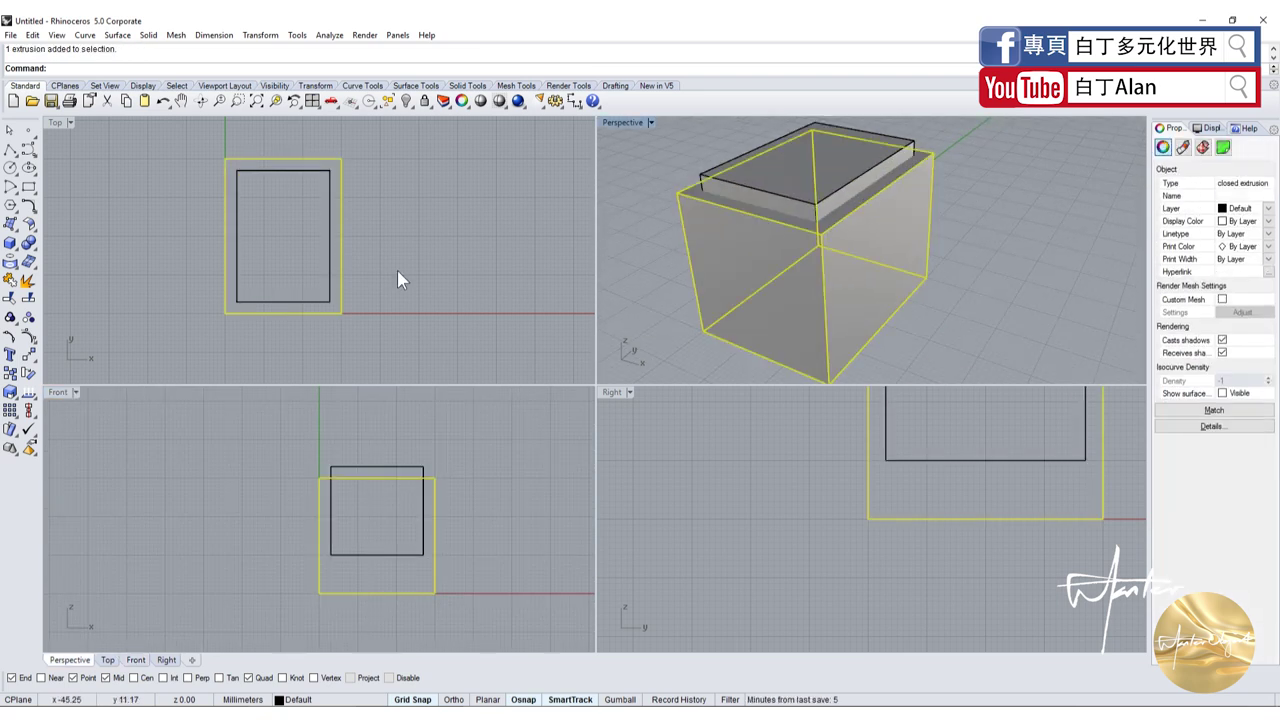
click(33, 248)
click(46, 253)
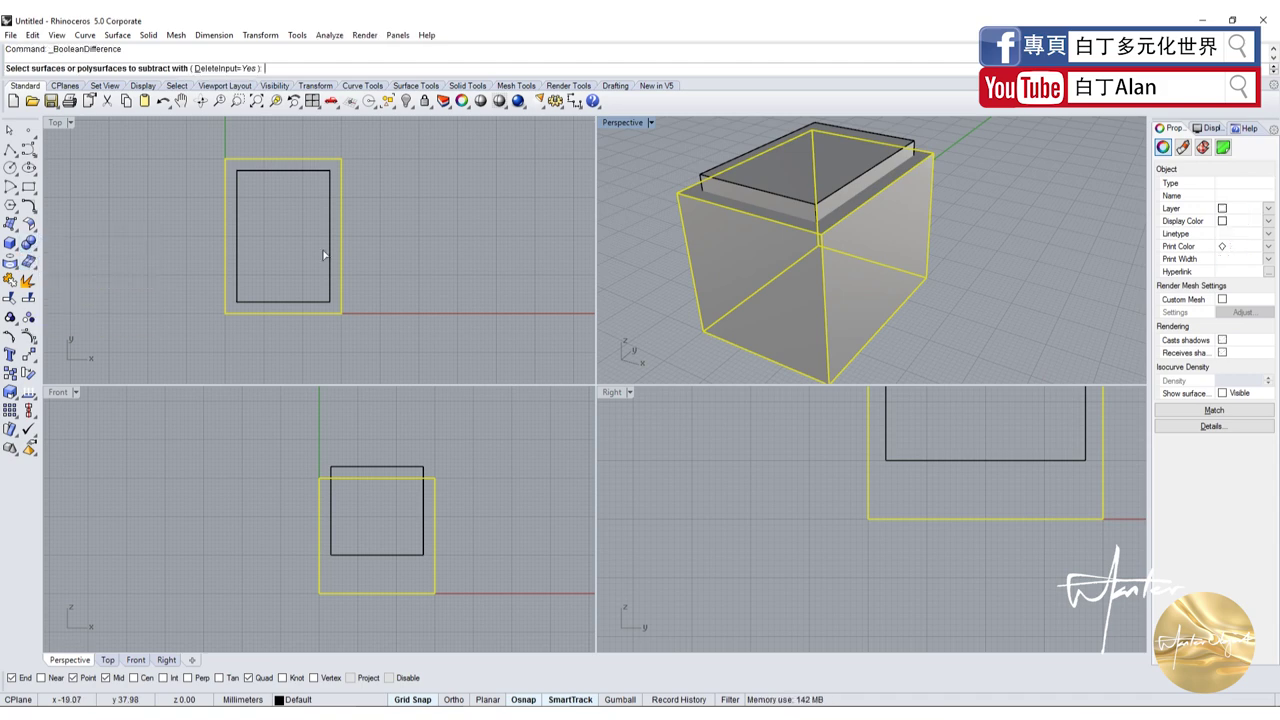
click(702, 180)
key(Return)
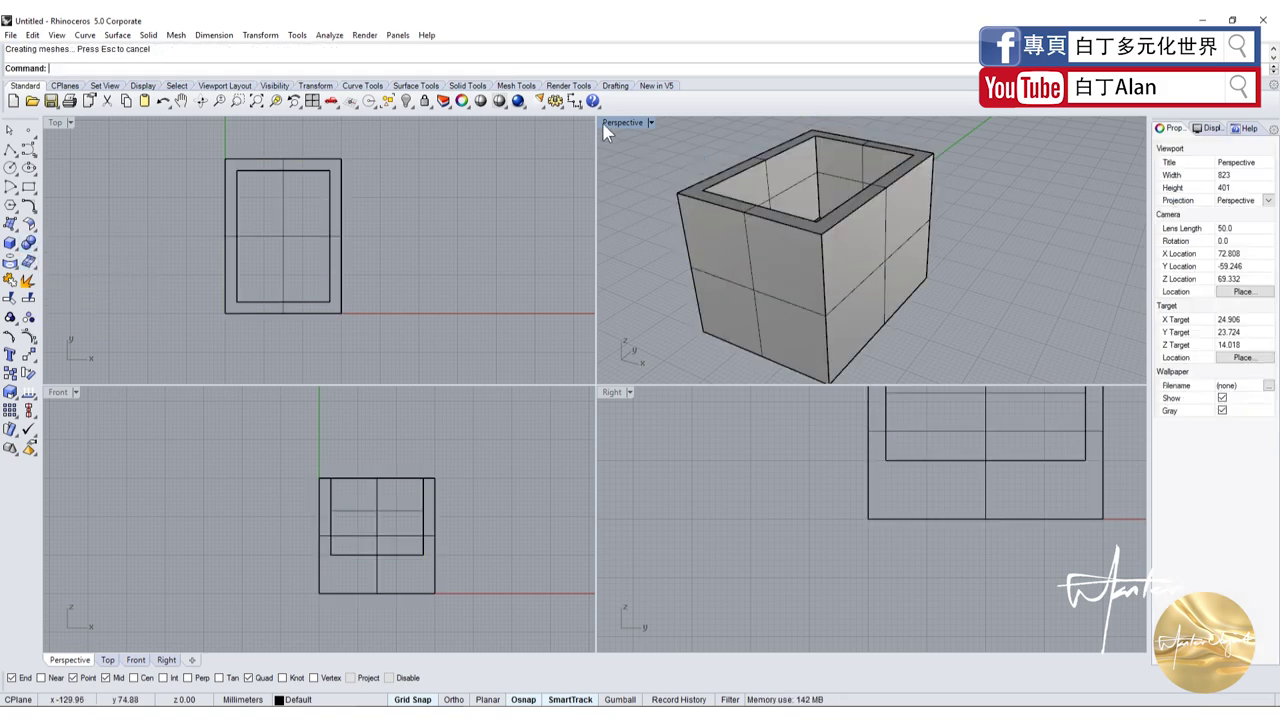
- Maximize the Perspective view and orbit to inspect the open-topped container
double_click(604, 127)
scroll(782, 354, down, 3)
scroll(750, 330, up, 5)
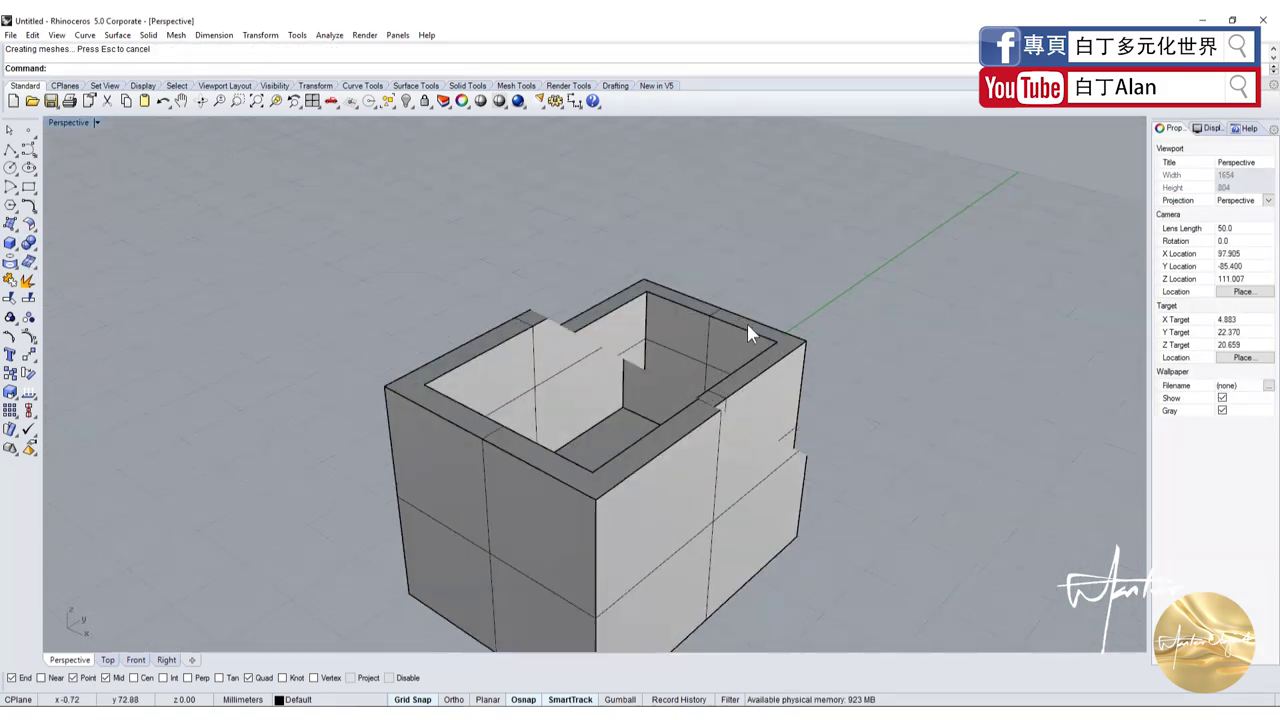
scroll(748, 327, up, 3)
scroll(743, 355, down, 3)
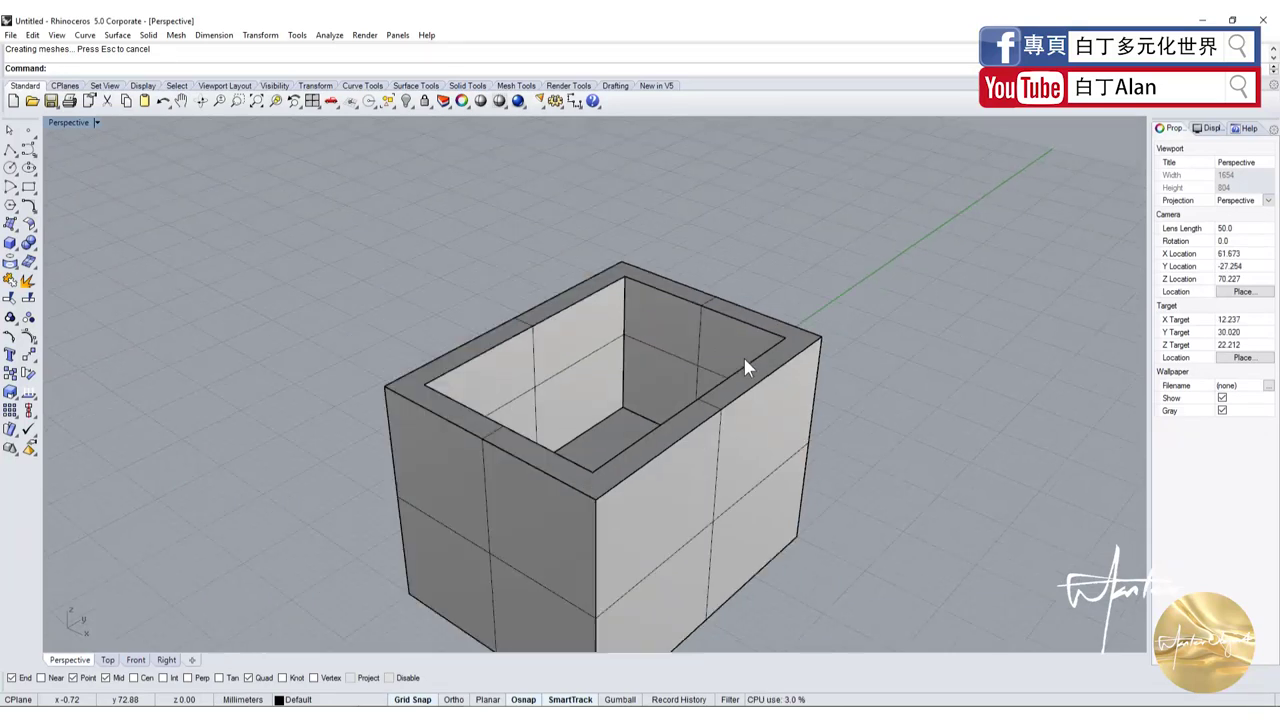
scroll(730, 372, down, 1)
scroll(724, 370, down, 2)
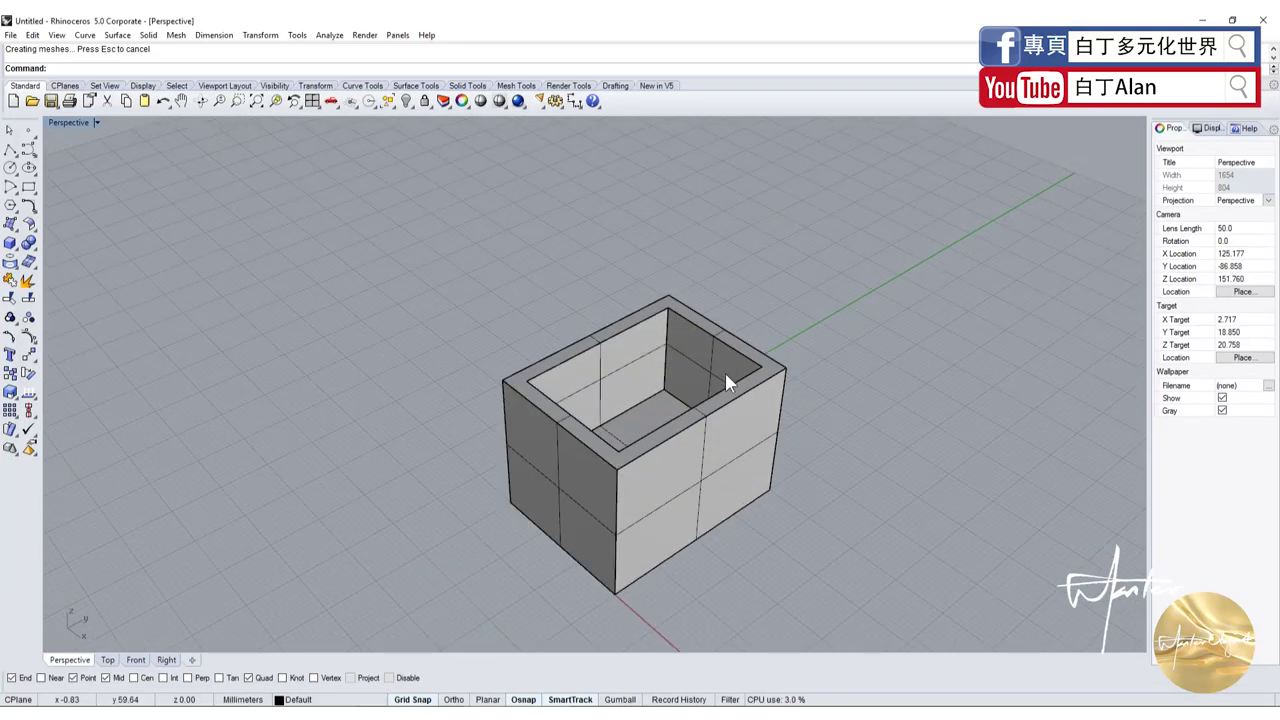
right_drag(725, 373, 766, 370)
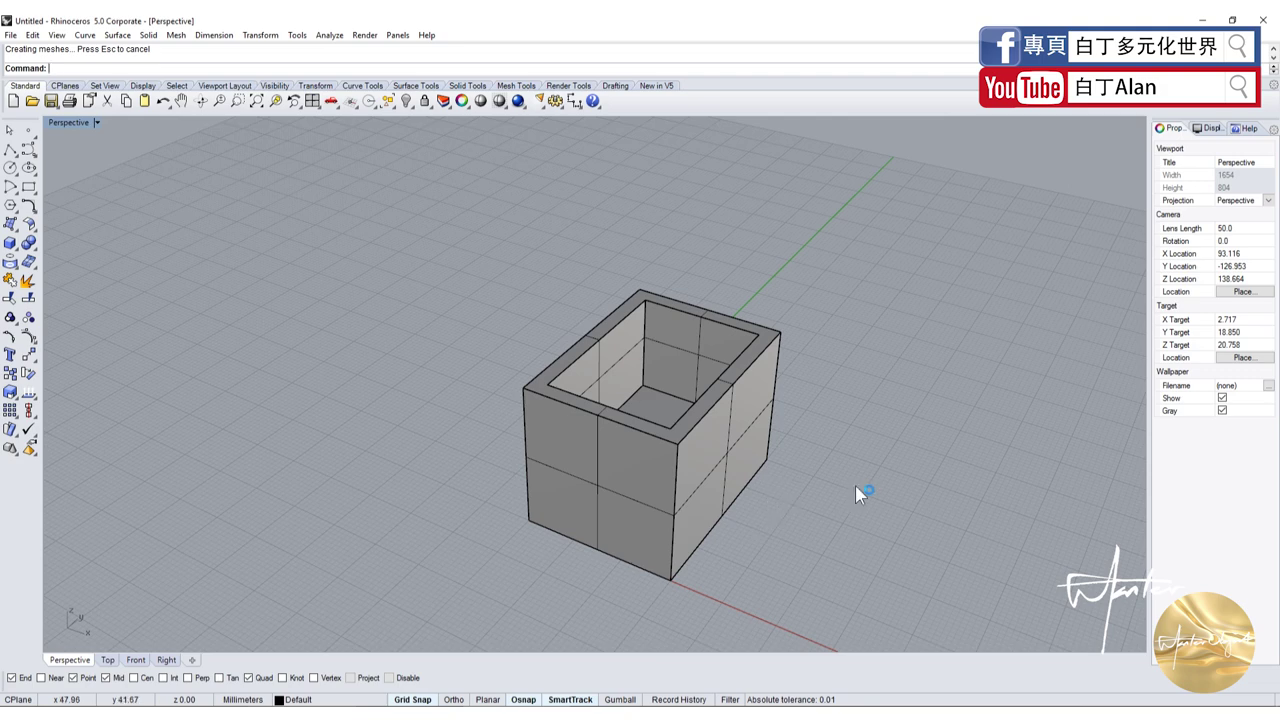
scroll(856, 488, down, 1)
scroll(839, 468, up, 4)
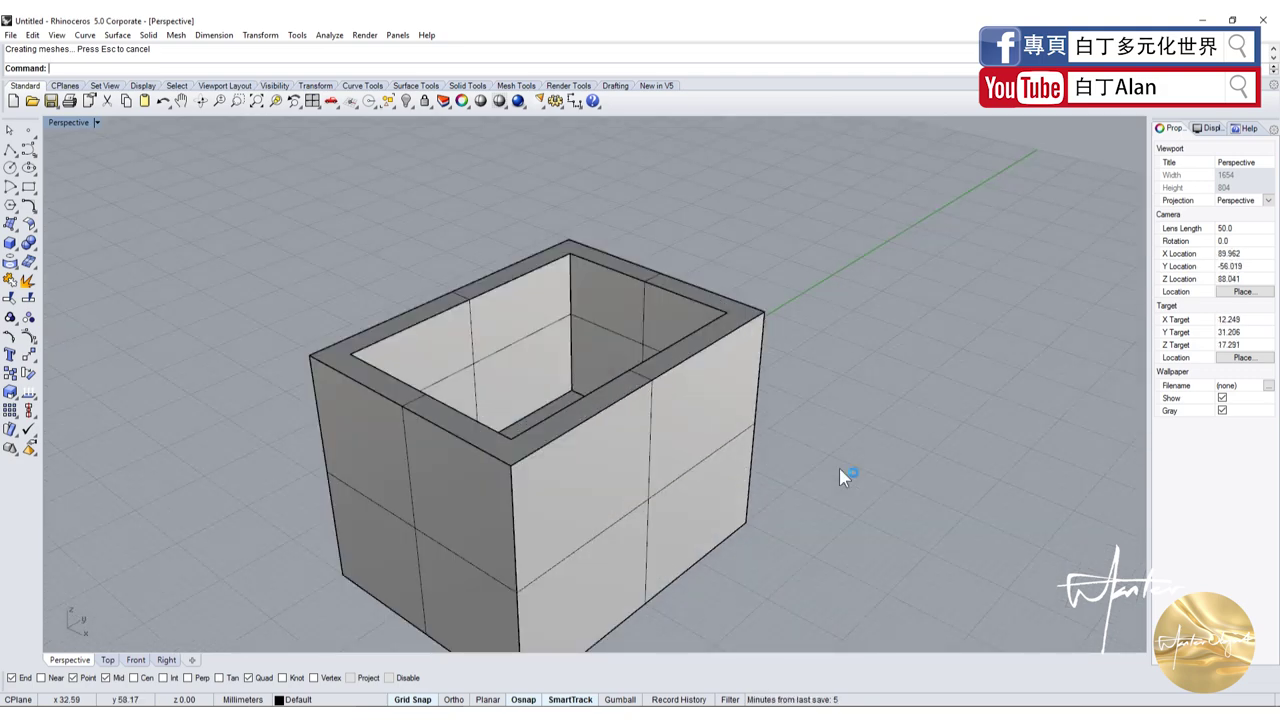
key(Home)
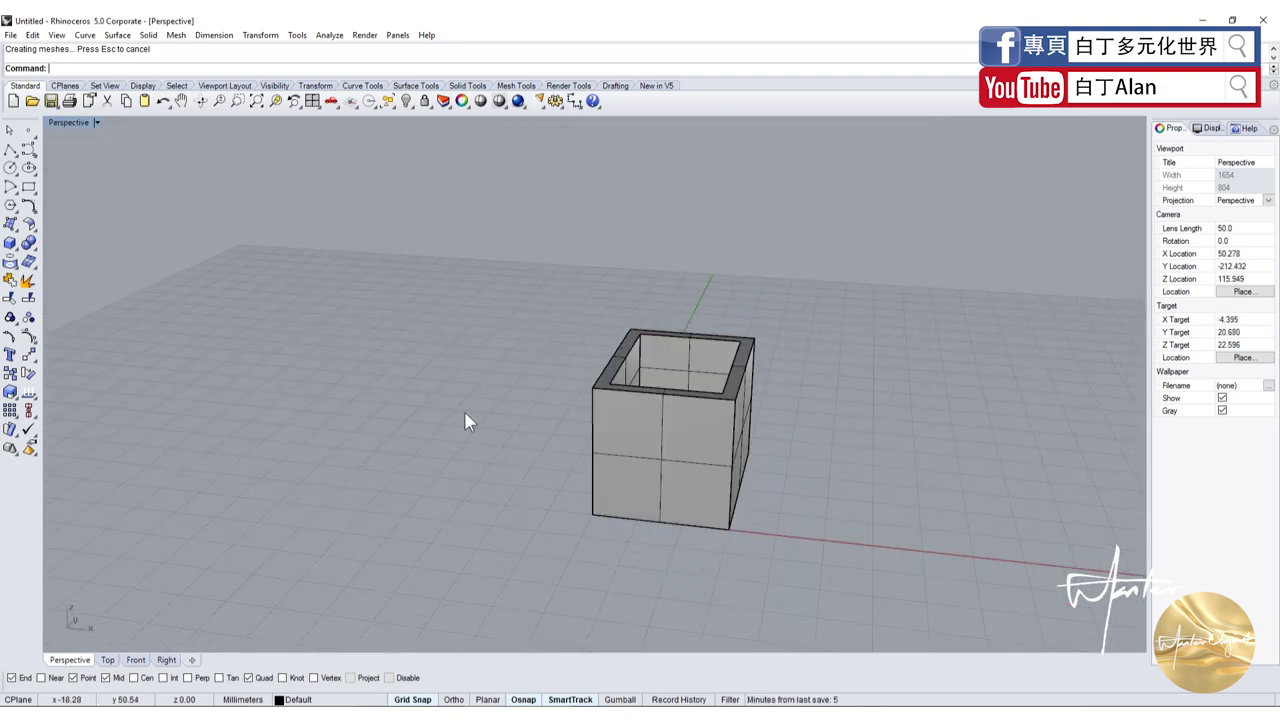
- Draw a five-point S-shaped freeform profile curve beside the container
click(28, 148)
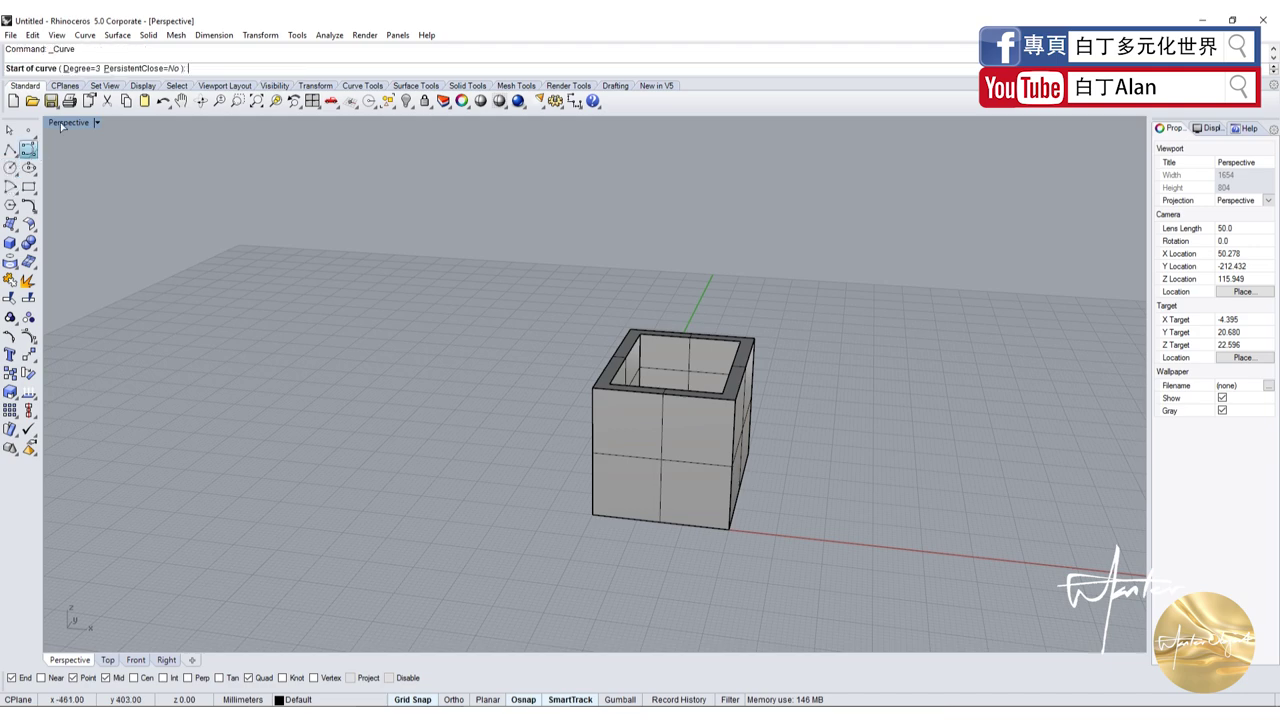
scroll(215, 395, down, 3)
scroll(317, 500, up, 4)
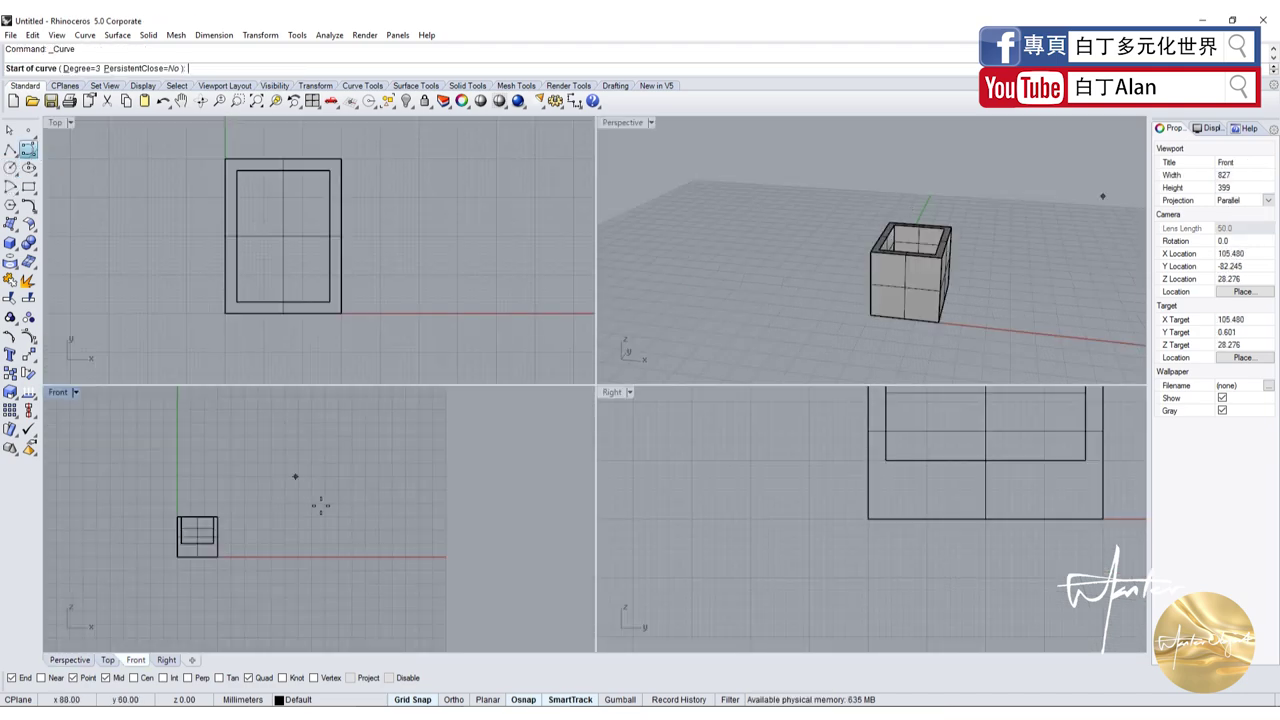
click(278, 470)
click(301, 470)
click(305, 496)
click(291, 525)
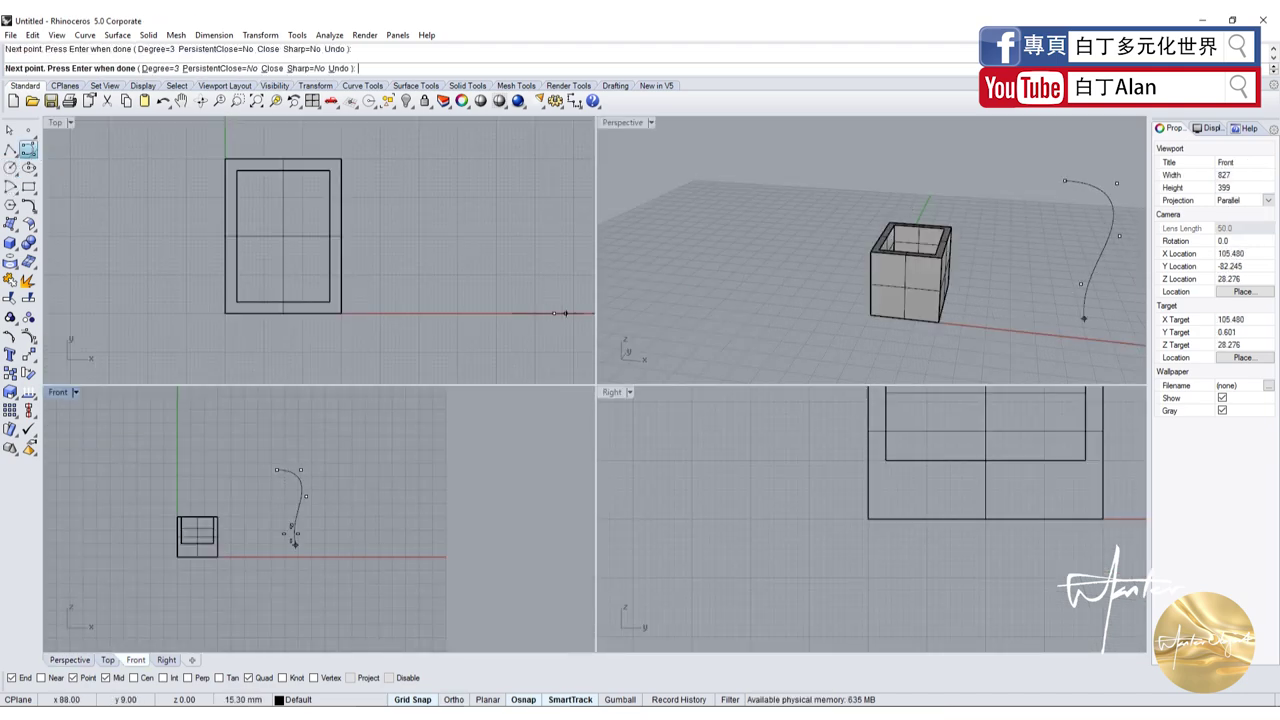
click(296, 546)
scroll(311, 556, up, 3)
key(Return)
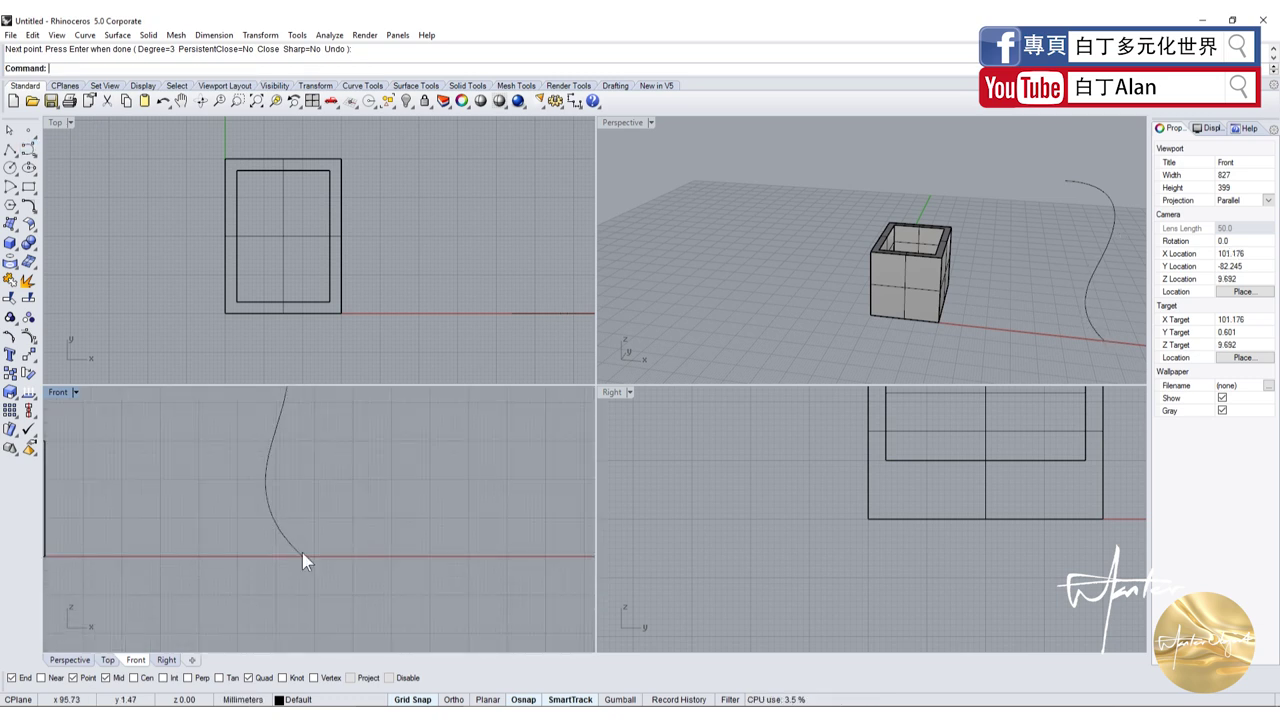
- Select the profile curve and start the Revolve tool
click(300, 553)
scroll(297, 551, down, 3)
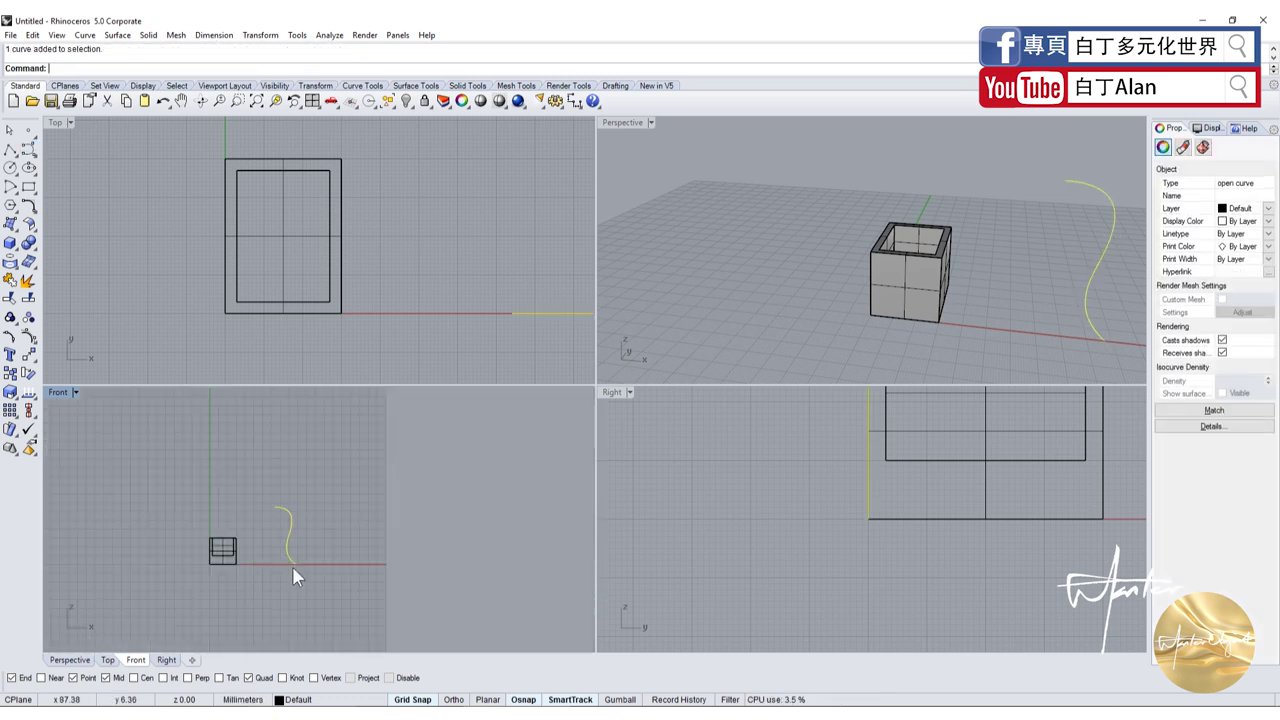
click(16, 246)
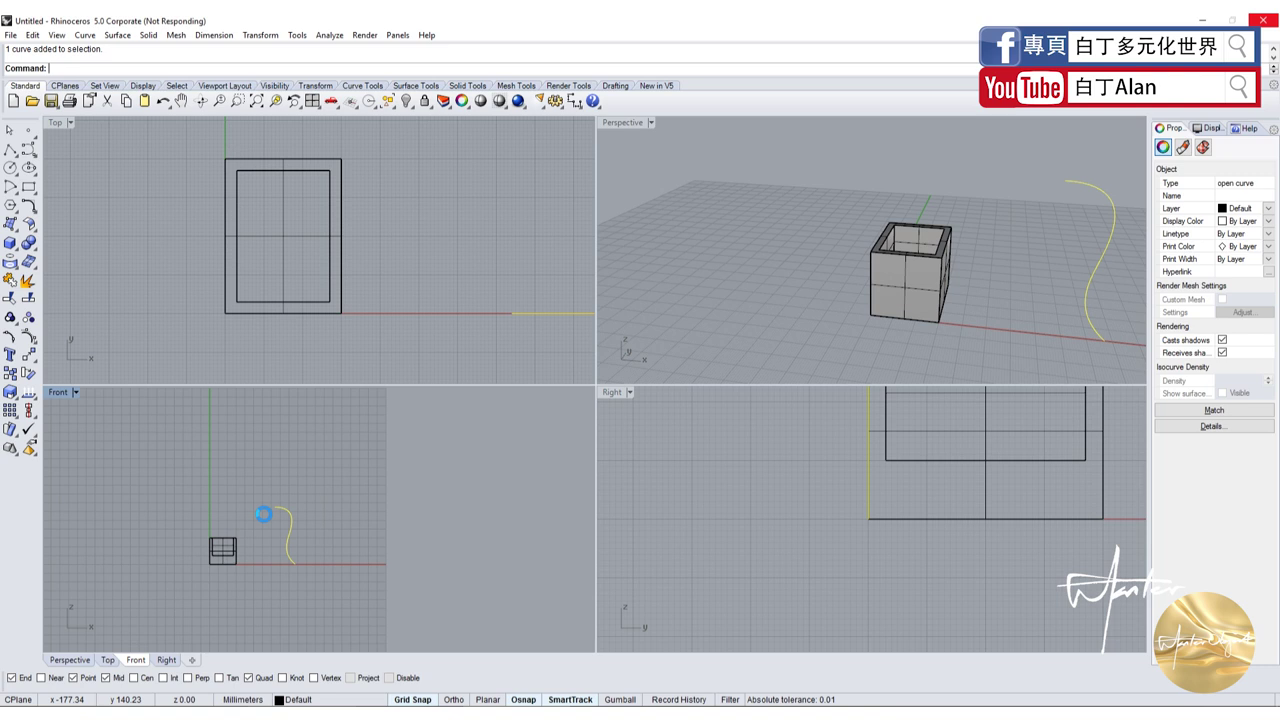
- Revolve the S-curve around a vertical axis, accepting the default angles, to form the vase surface
click(285, 544)
scroll(284, 525, up, 2)
scroll(284, 525, up, 2)
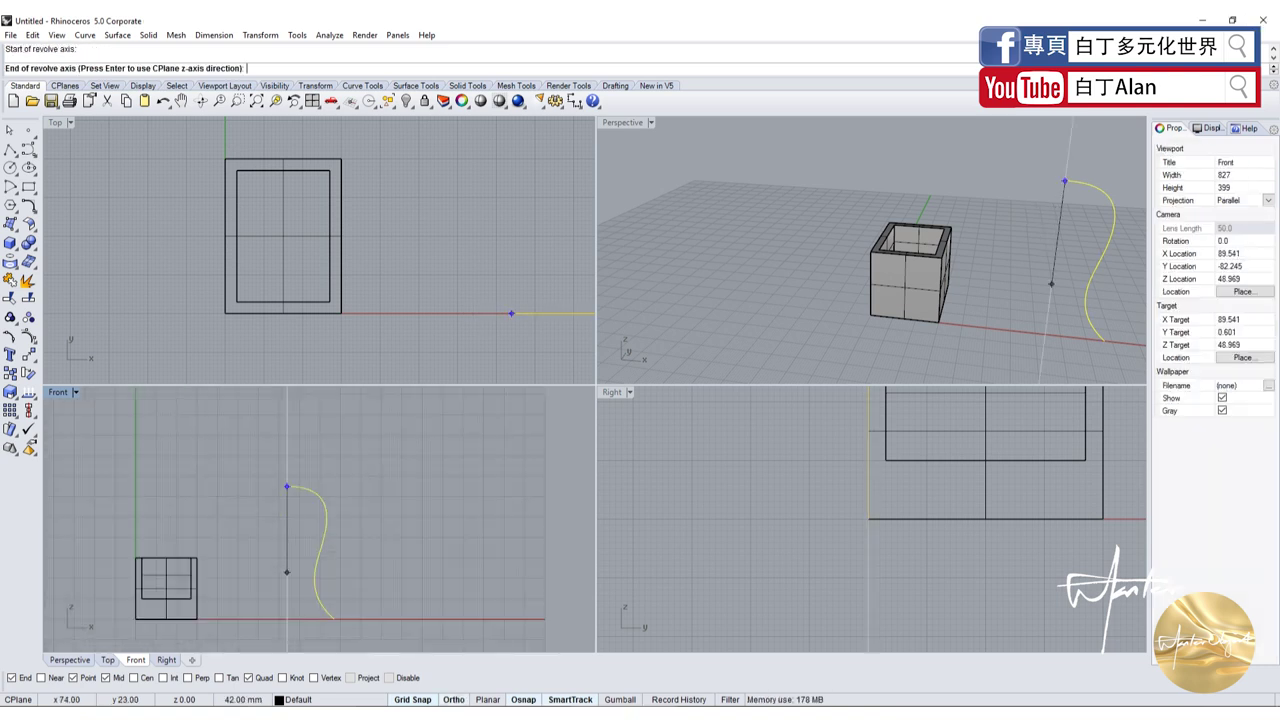
click(287, 487)
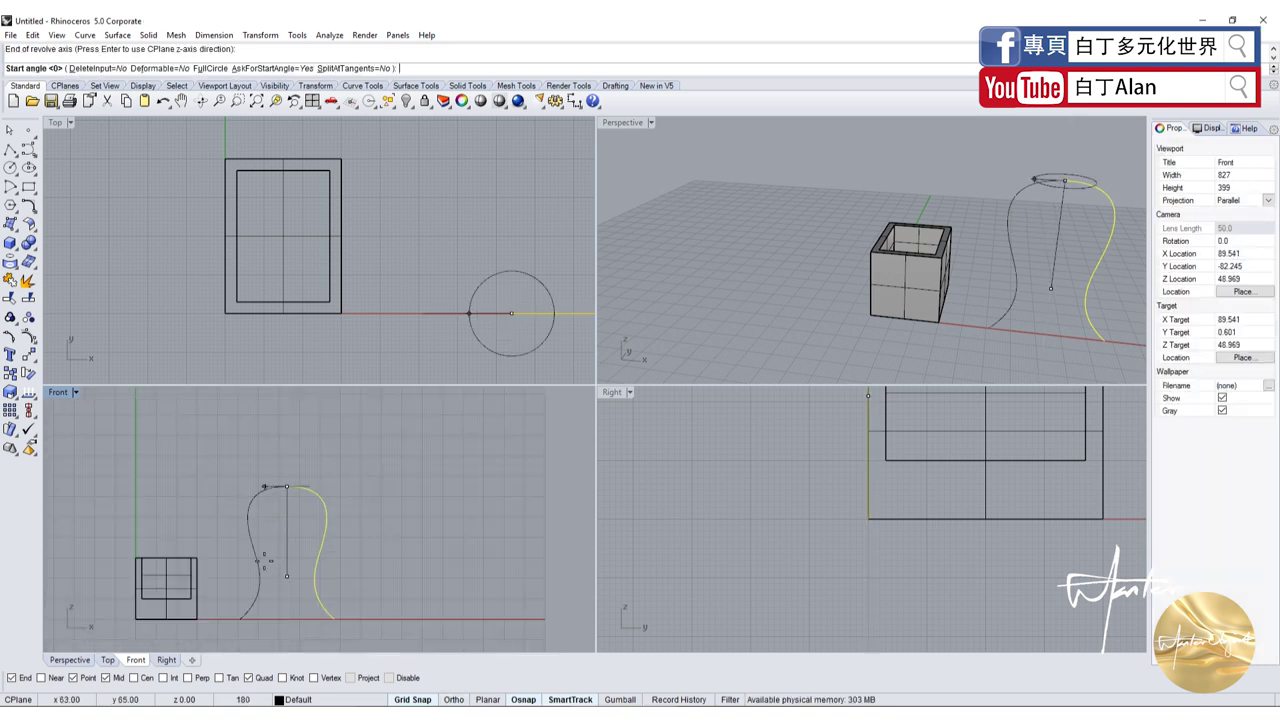
key(Return)
key(Return)
click(410, 570)
- Maximize the Perspective viewport and orbit around the vase and box
scroll(738, 248, down, 3)
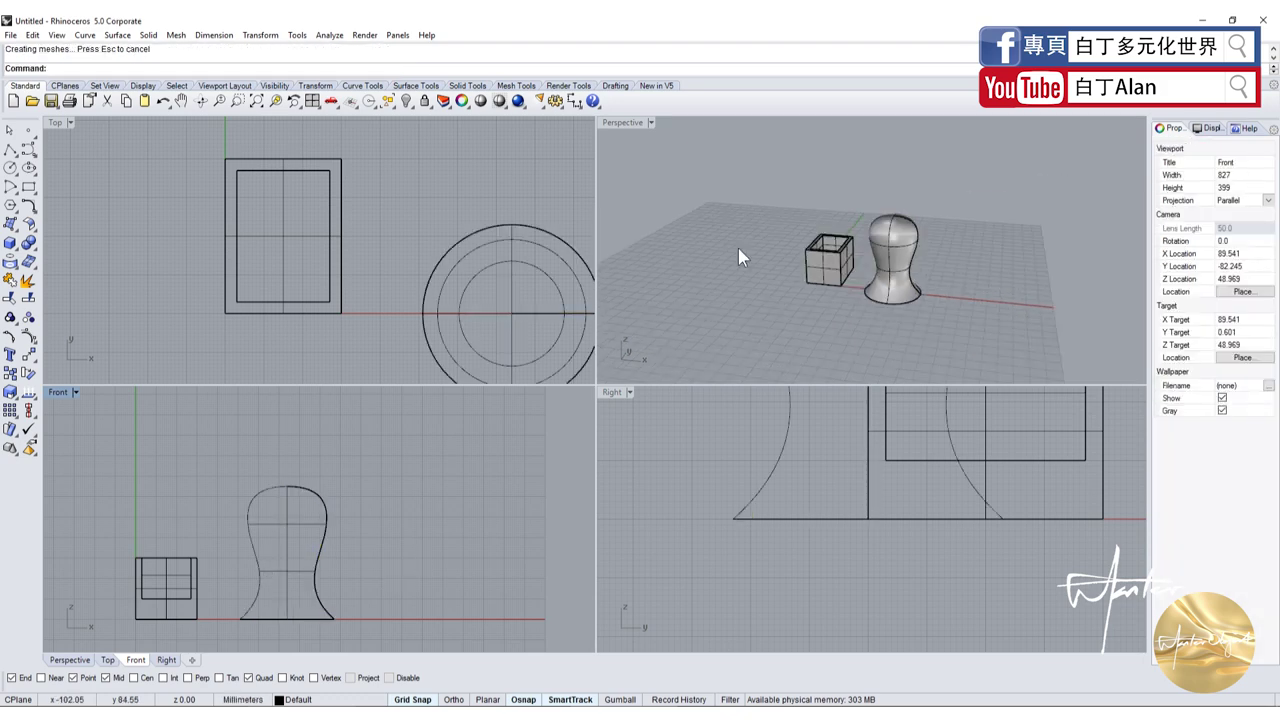
double_click(622, 122)
scroll(645, 380, up, 5)
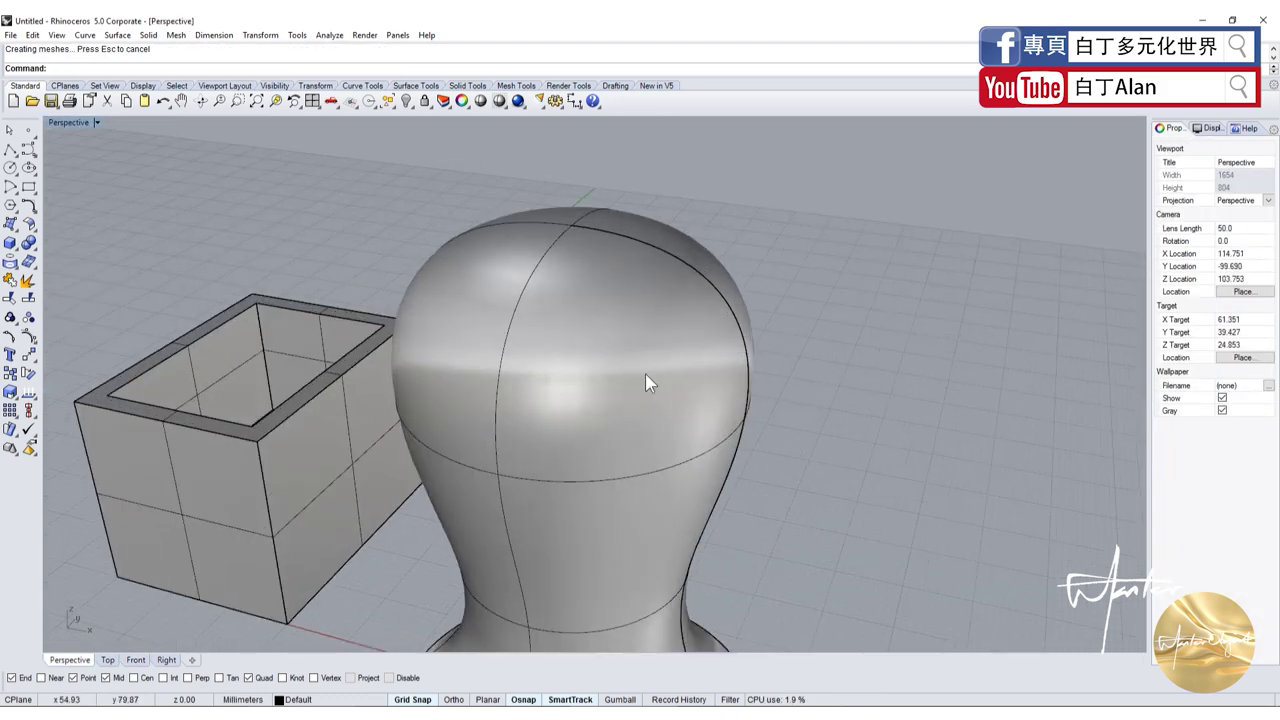
scroll(645, 375, down, 5)
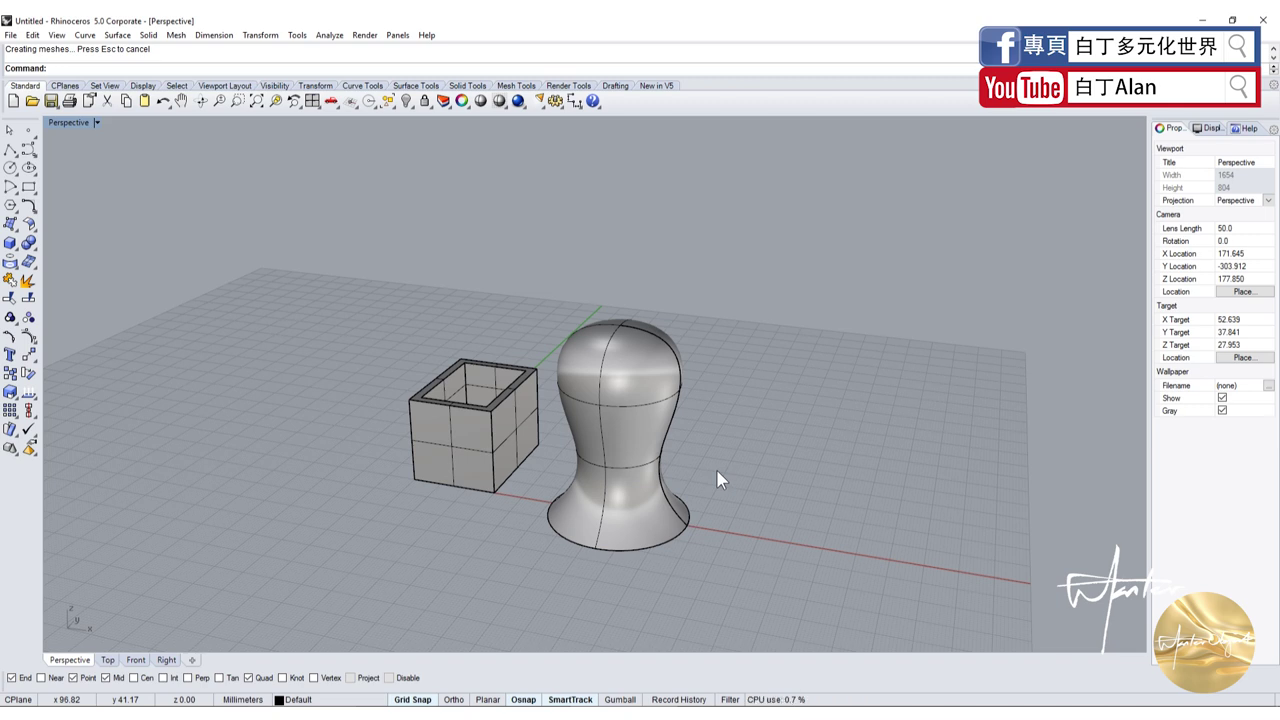
scroll(718, 480, down, 3)
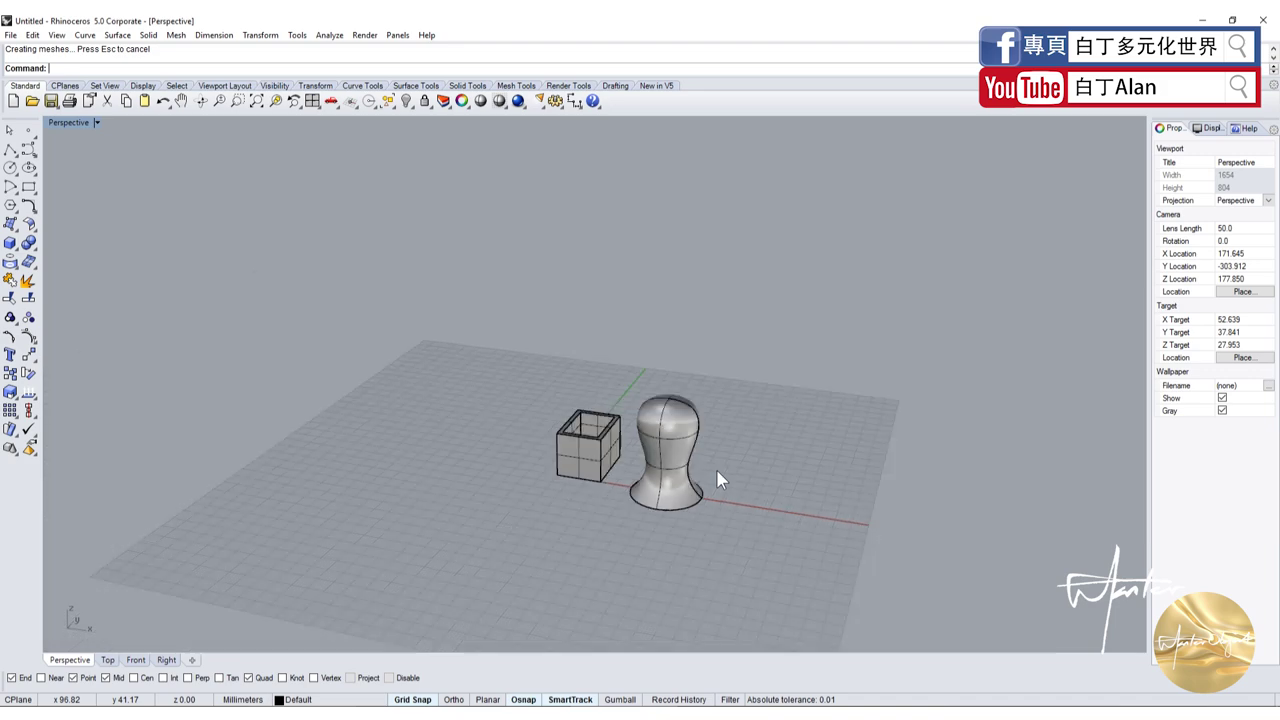
right_drag(714, 477, 677, 508)
scroll(677, 508, up, 5)
- Orbit below the ground plane to inspect the vase's open underside
click(652, 484)
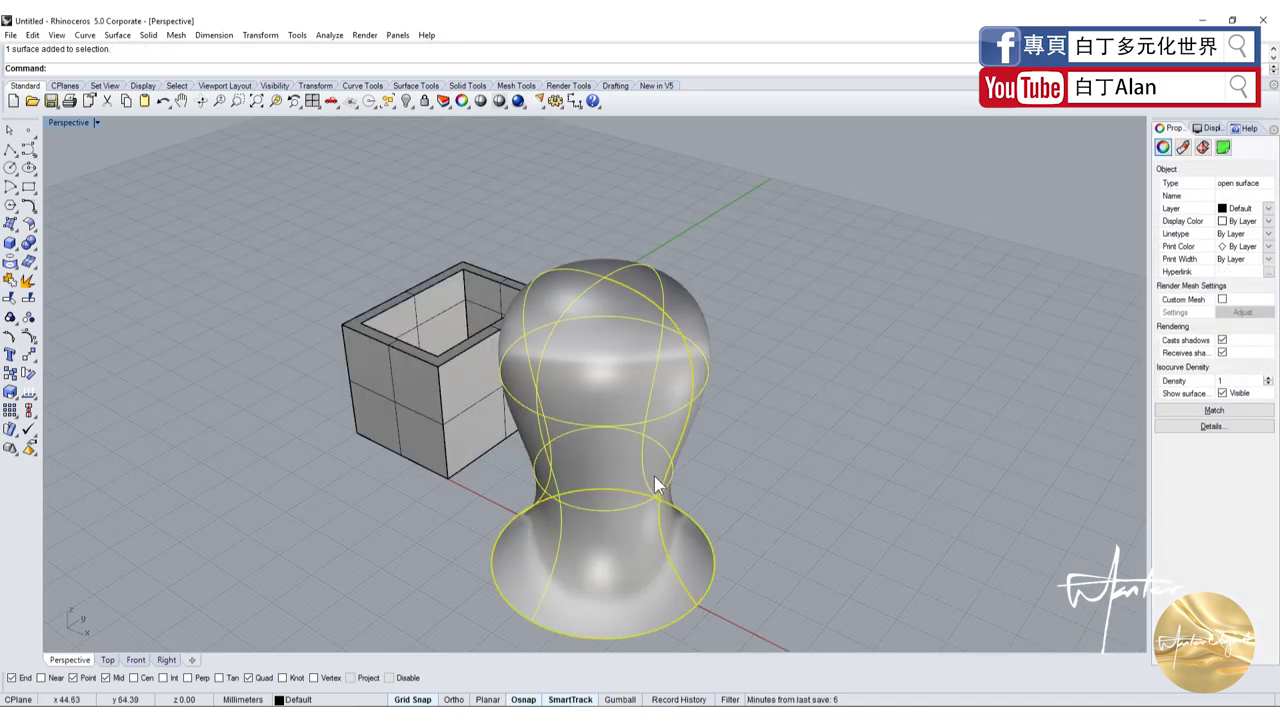
click(757, 507)
scroll(757, 507, down, 3)
right_drag(758, 512, 750, 468)
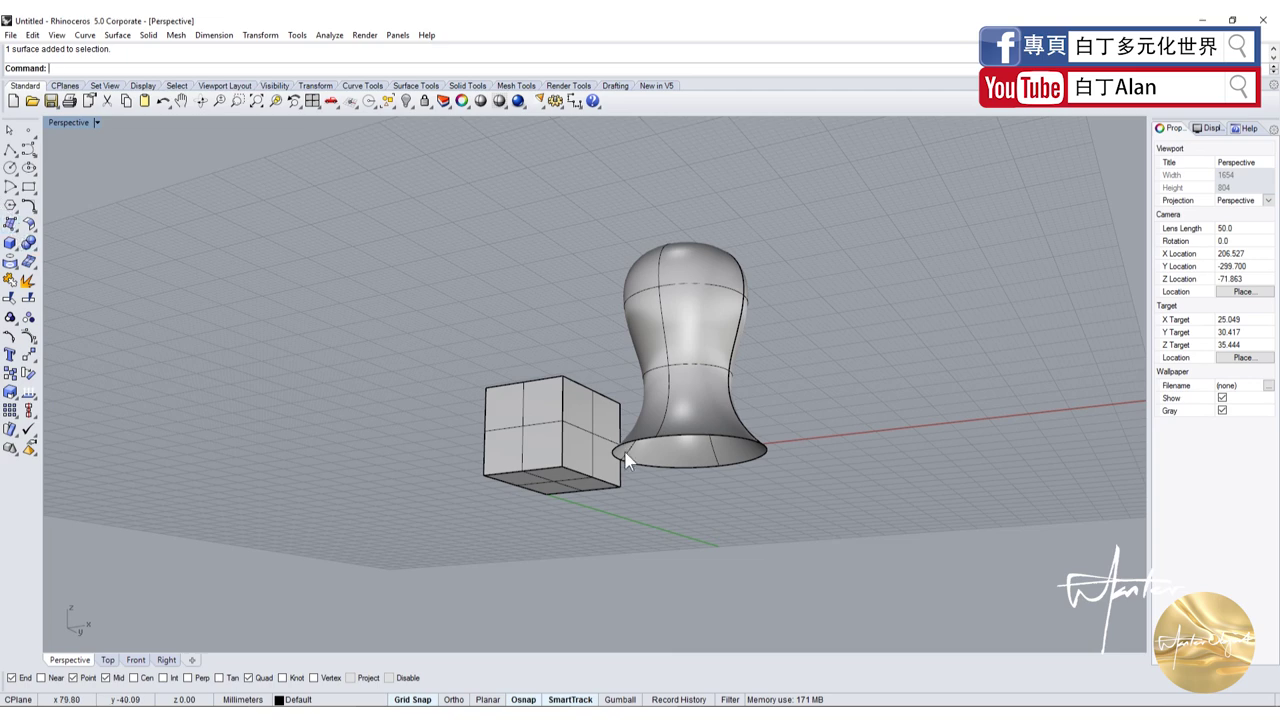
mouse_move(663, 426)
right_down()
mouse_move(677, 367)
mouse_move(600, 400)
right_up()
click(562, 418)
scroll(565, 440, up, 5)
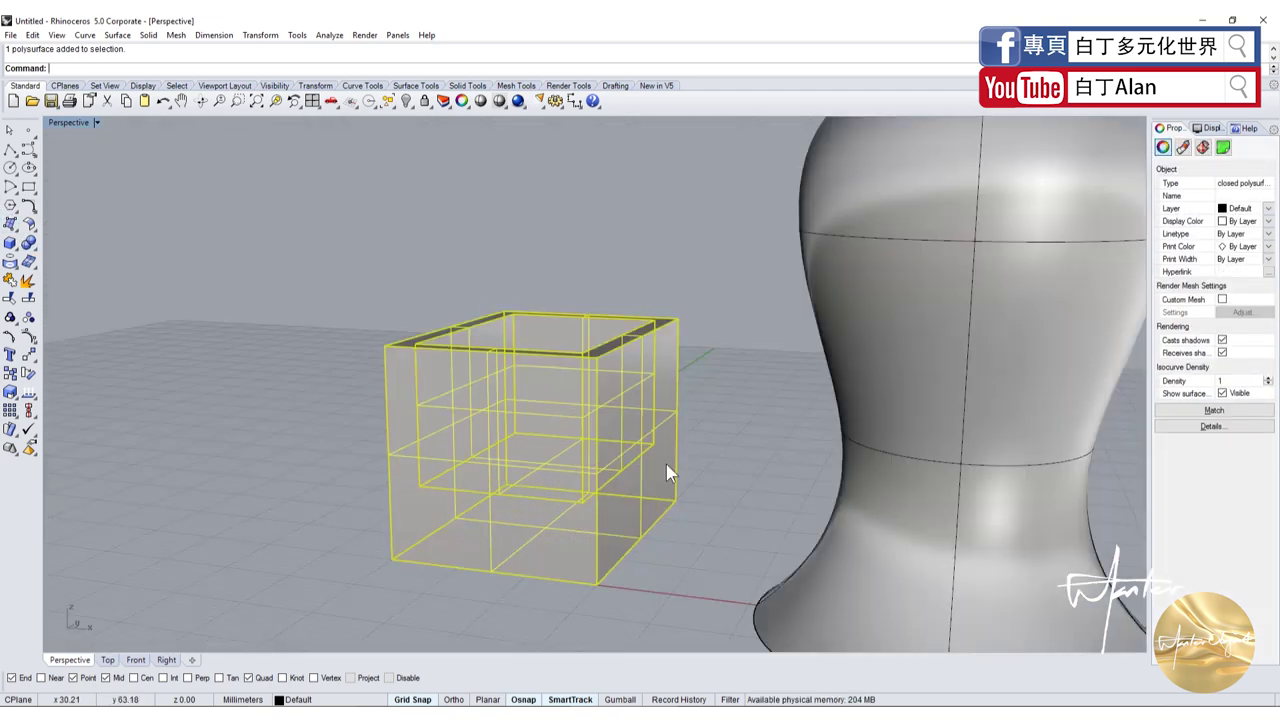
- Explode the open box into separate faces and drag one side wall off to the left
click(618, 406)
mouse_move(376, 431)
right_down()
mouse_move(577, 449)
mouse_move(505, 469)
right_up()
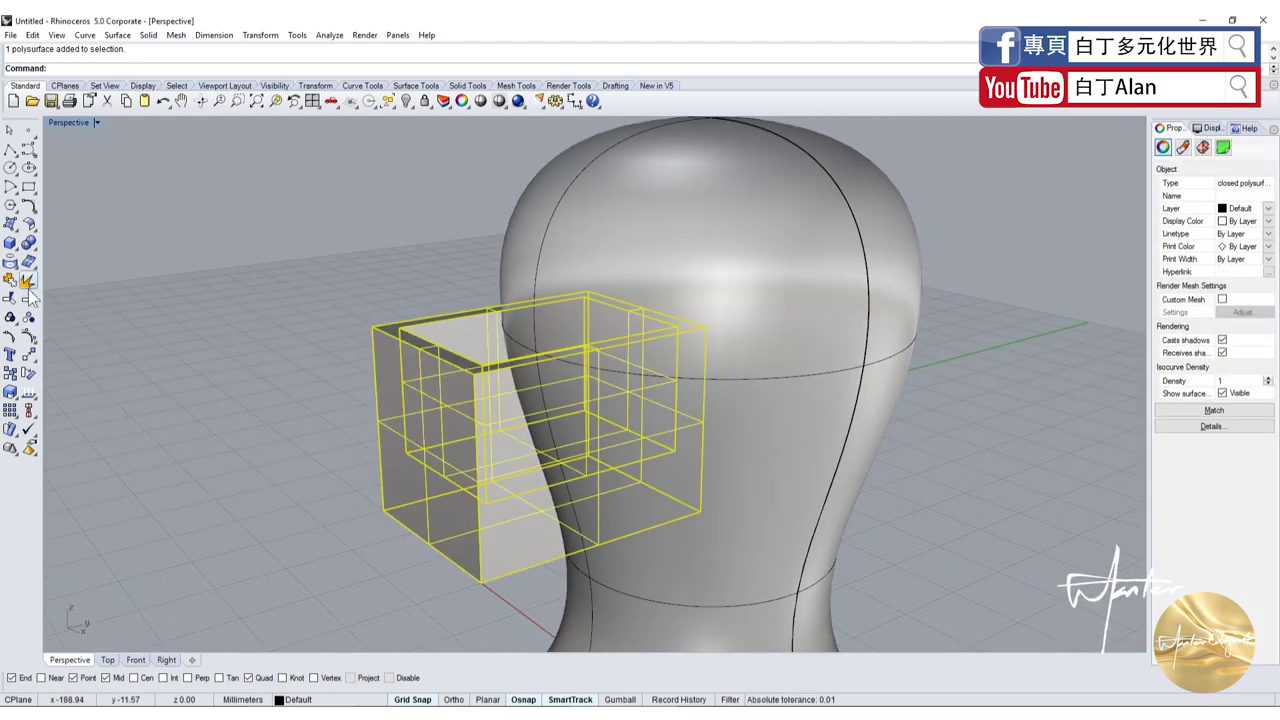
click(28, 280)
drag(395, 430, 225, 416)
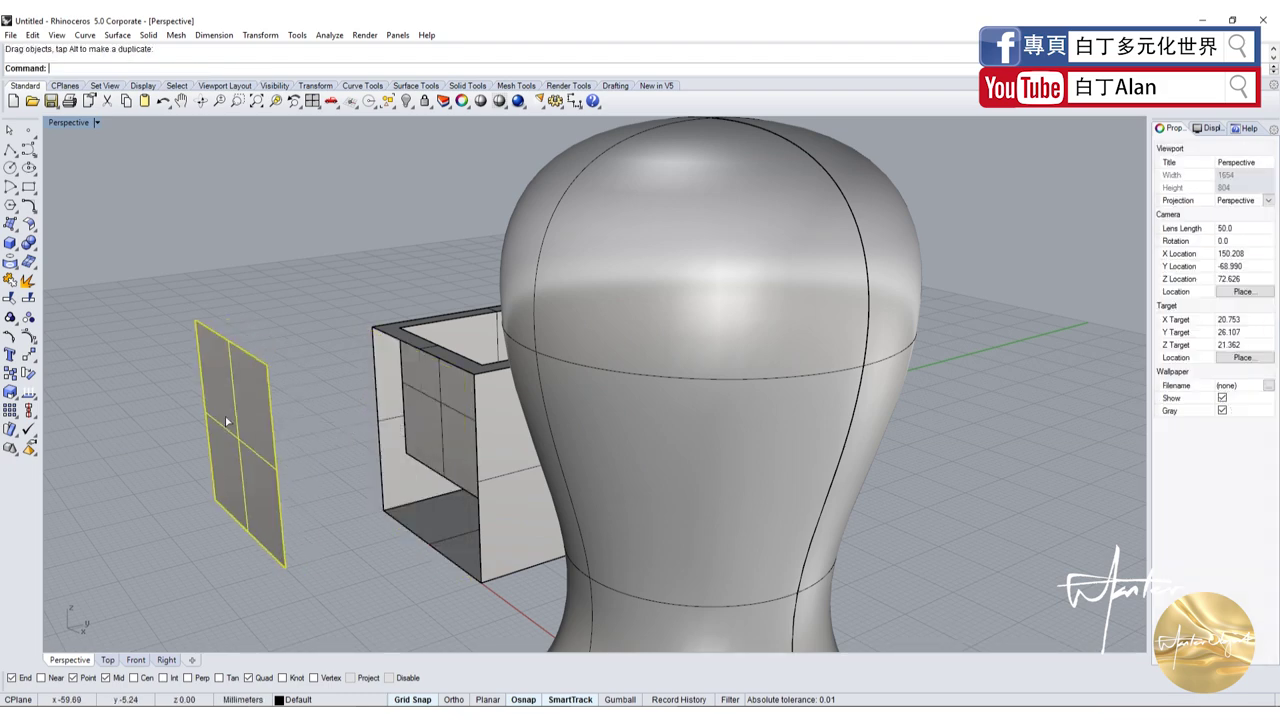
key(Escape)
- Check the separated faces and detached wall, then tilt the view to a lower angle
right_drag(225, 416, 228, 580)
click(509, 470)
click(311, 484)
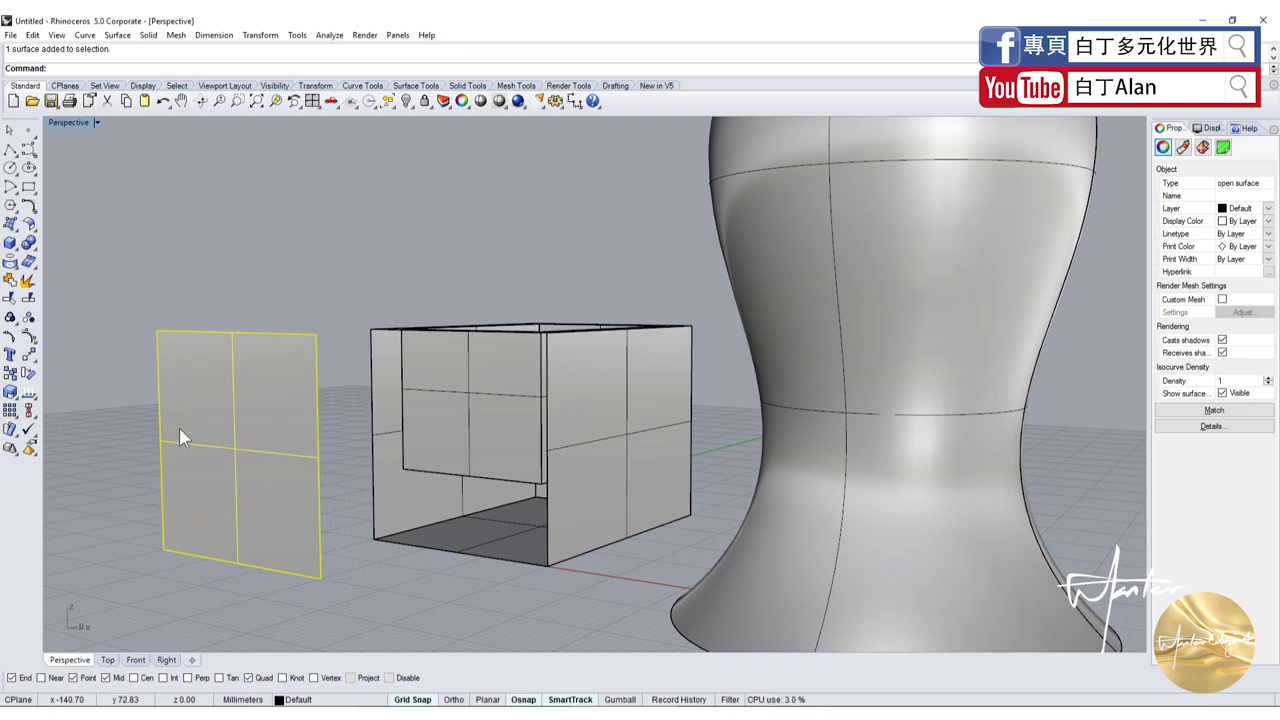
scroll(275, 342, down, 5)
scroll(516, 501, up, 3)
scroll(557, 419, up, 2)
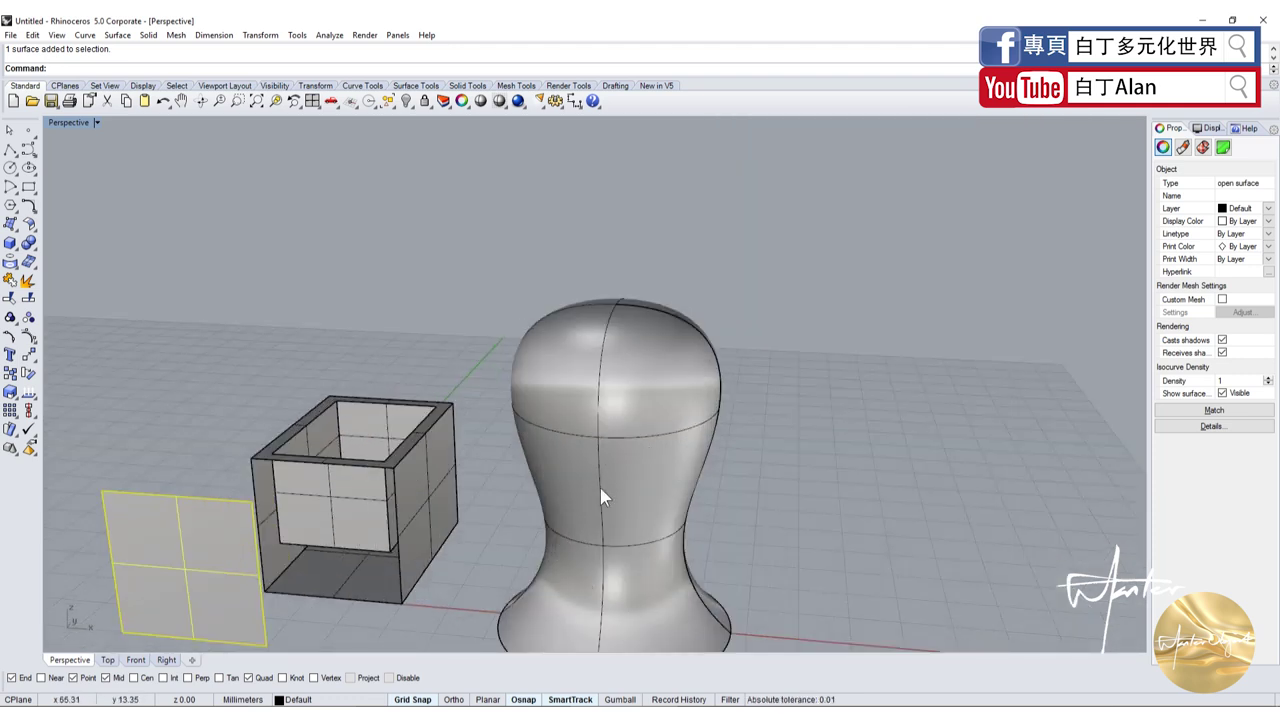
scroll(595, 520, down, 3)
scroll(620, 570, down, 1)
click(665, 585)
scroll(622, 595, up, 2)
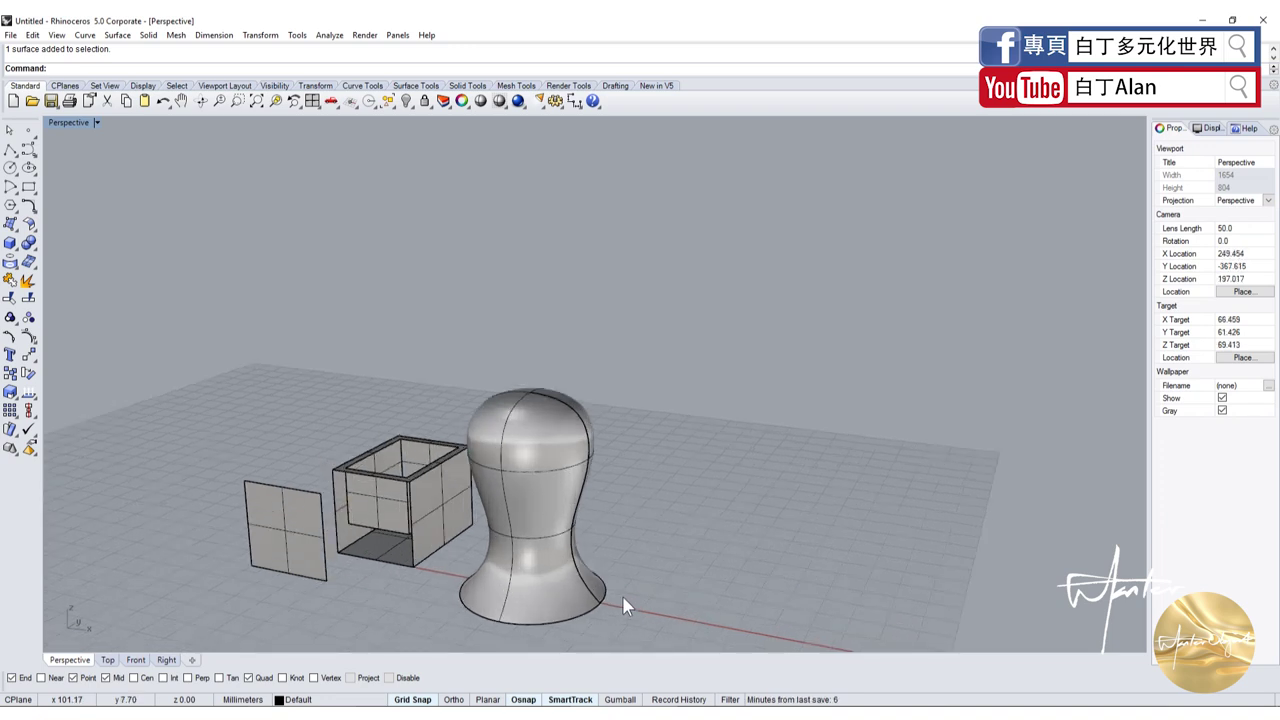
click(529, 571)
right_drag(529, 571, 197, 421)
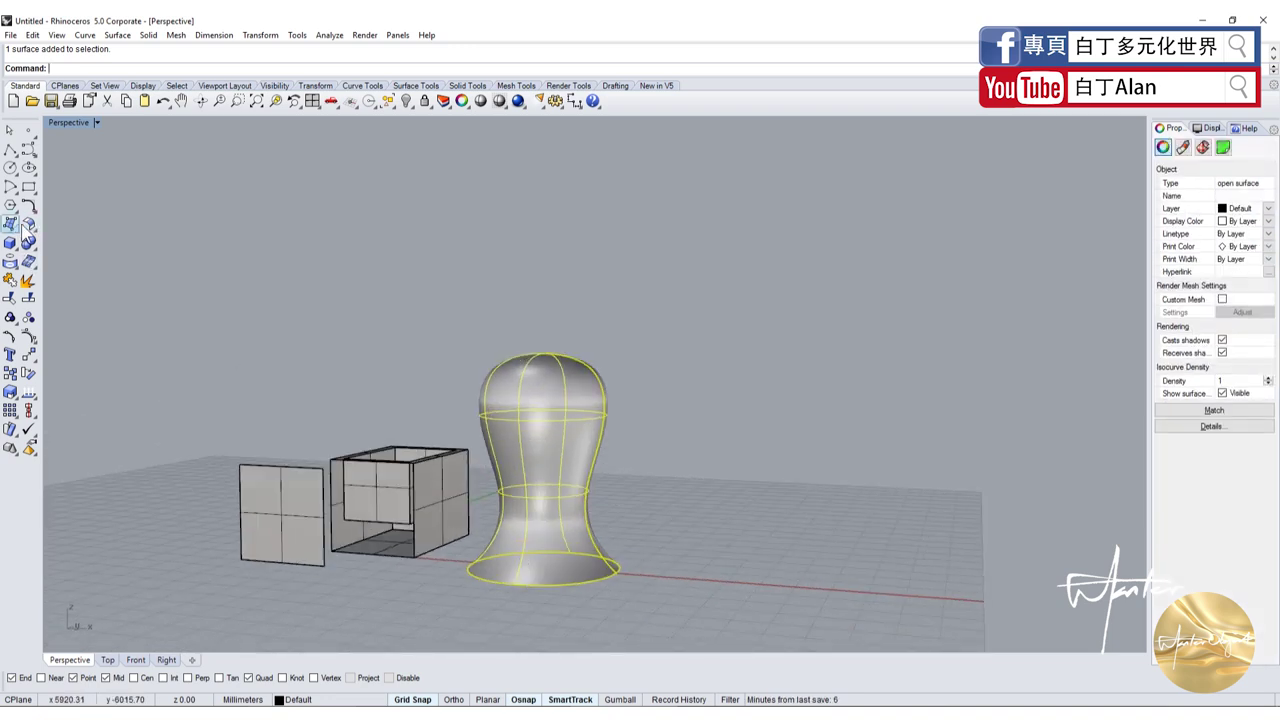
- Cap the vase's bottom edge with a planar surface and join it into a closed solid
click(10, 224)
click(52, 228)
click(482, 580)
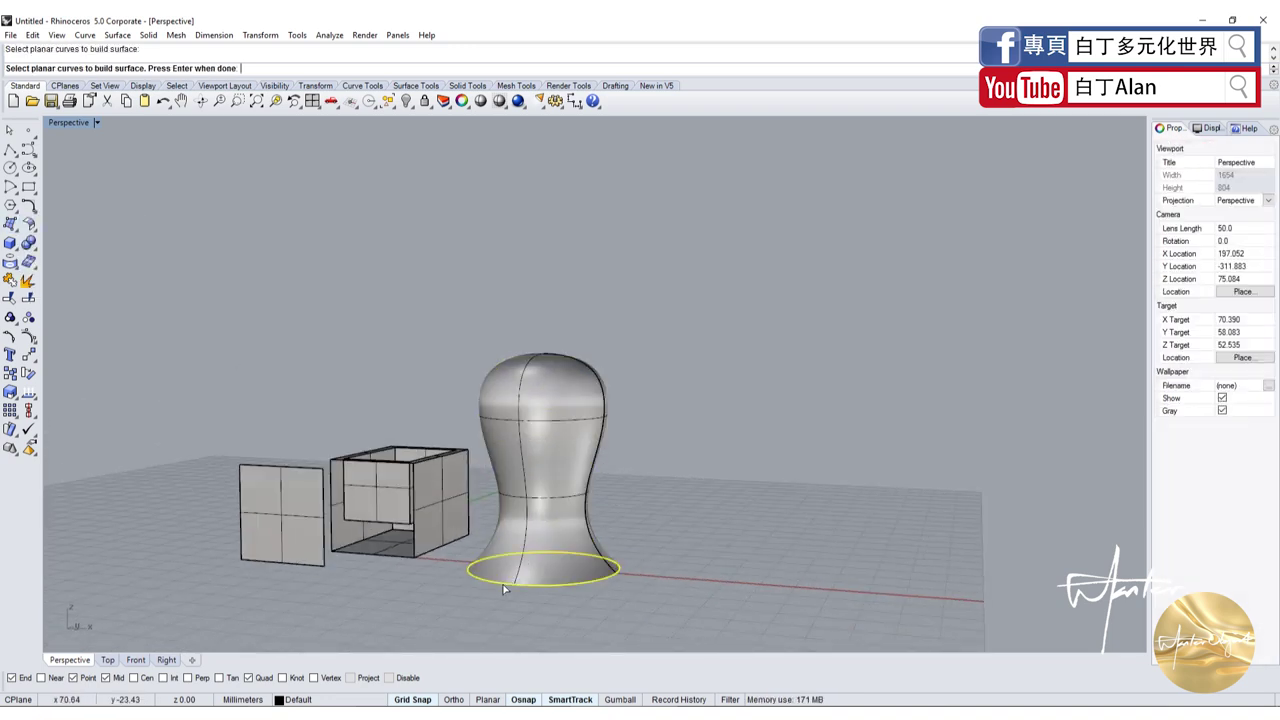
key(Return)
right_drag(475, 607, 503, 506)
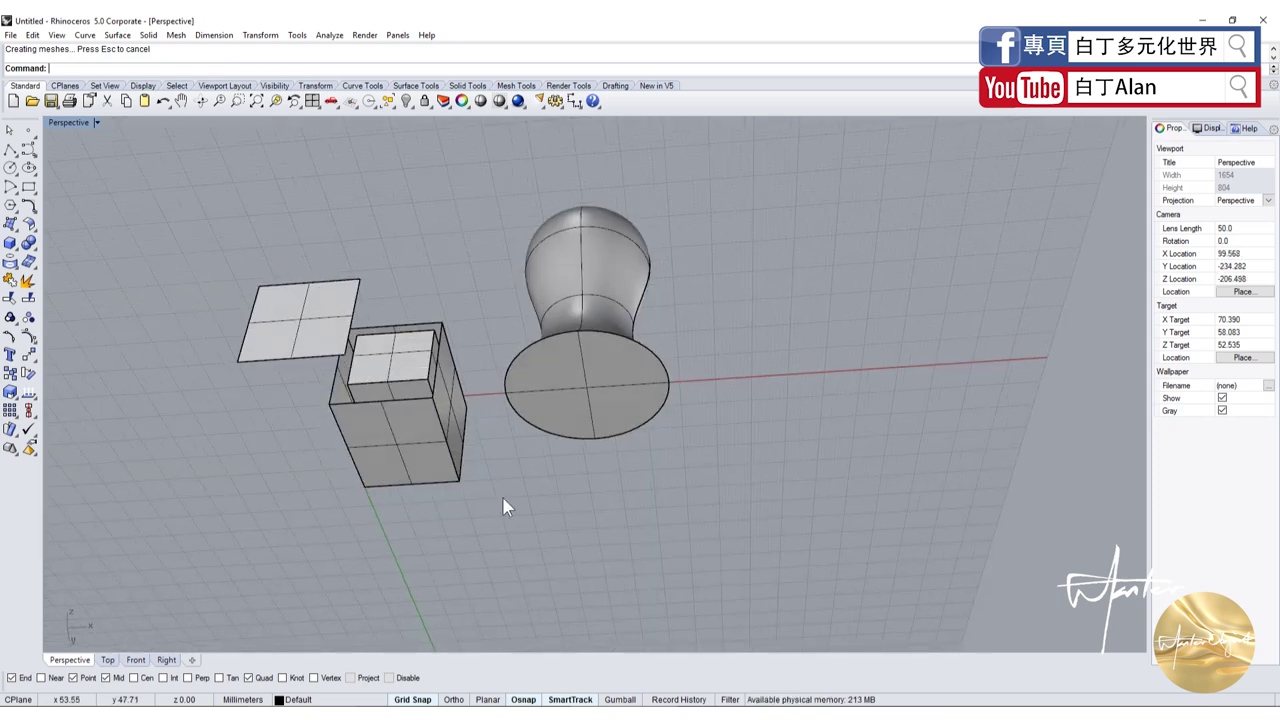
click(600, 395)
shift+click(598, 325)
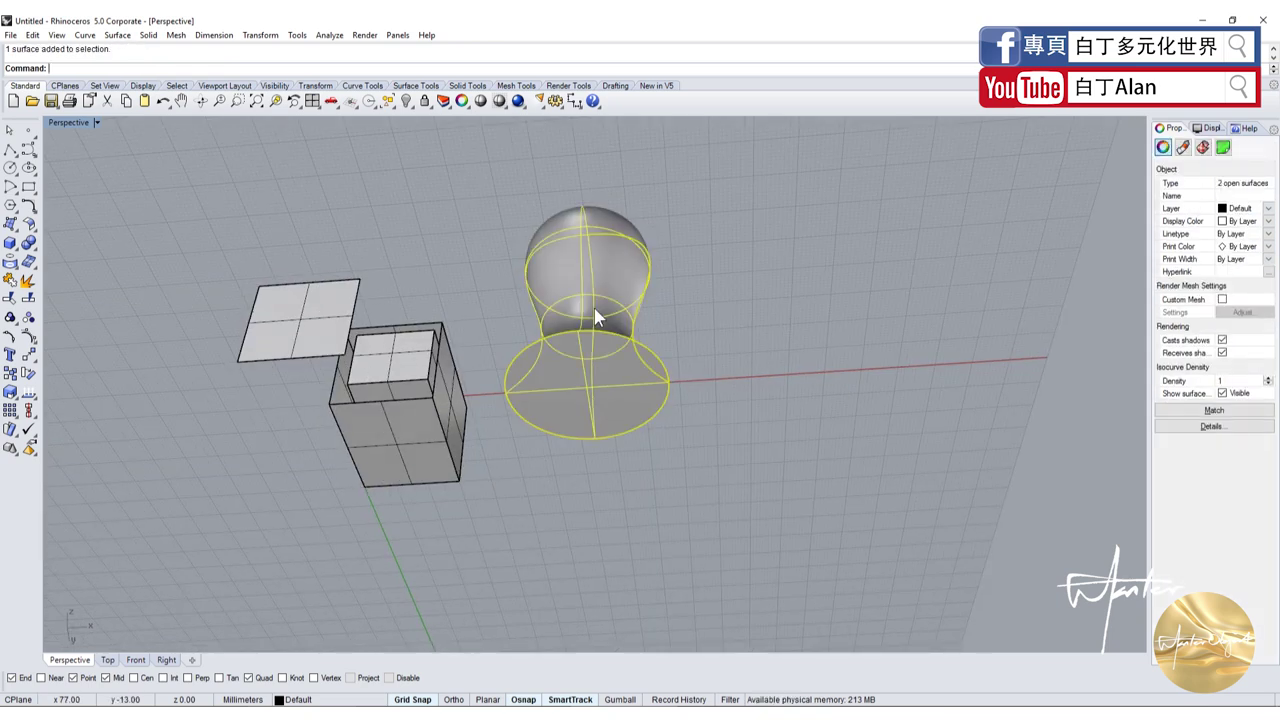
click(9, 280)
mouse_move(667, 543)
right_down()
mouse_move(723, 486)
mouse_move(571, 497)
right_up()
key(Escape)
- Move the detached wall back onto the box's open corner
click(244, 430)
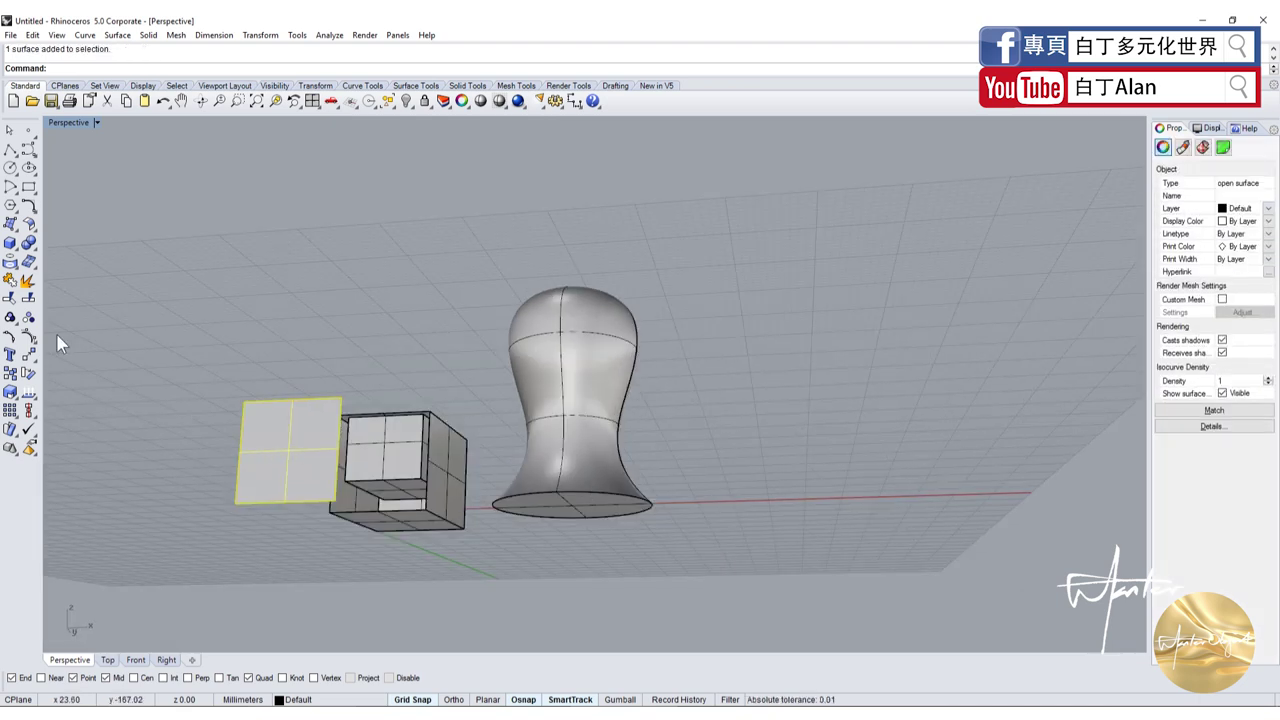
click(10, 336)
scroll(192, 375, up, 5)
click(366, 457)
scroll(366, 457, down, 5)
right_drag(366, 457, 470, 545)
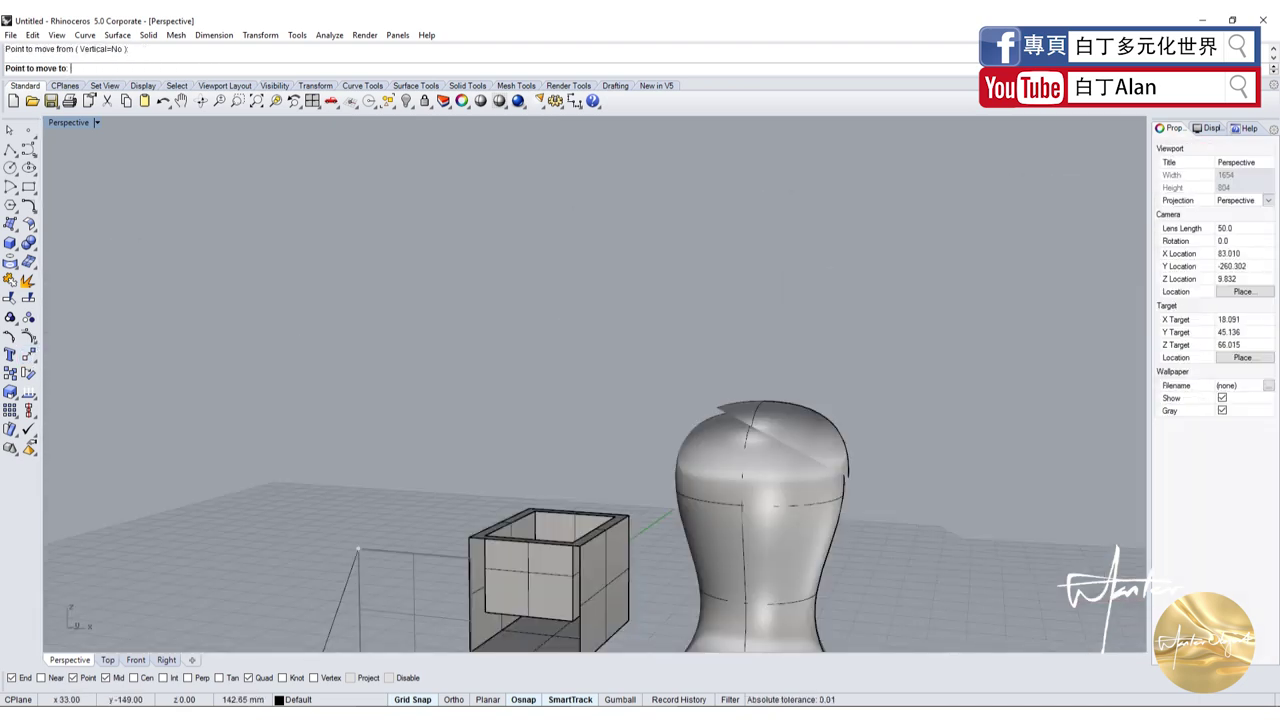
click(474, 549)
scroll(400, 500, down, 4)
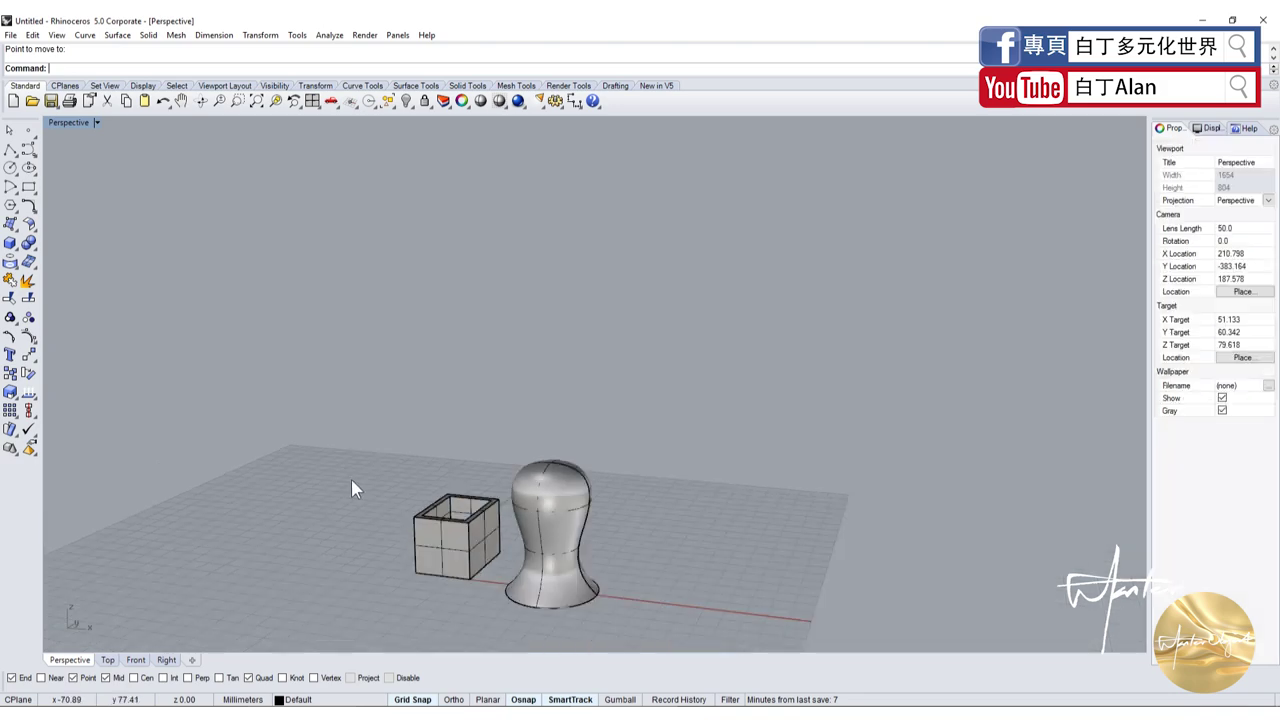
right_drag(351, 479, 374, 455)
- Join all the box surfaces into one closed polysurface
drag(374, 455, 507, 611)
click(10, 280)
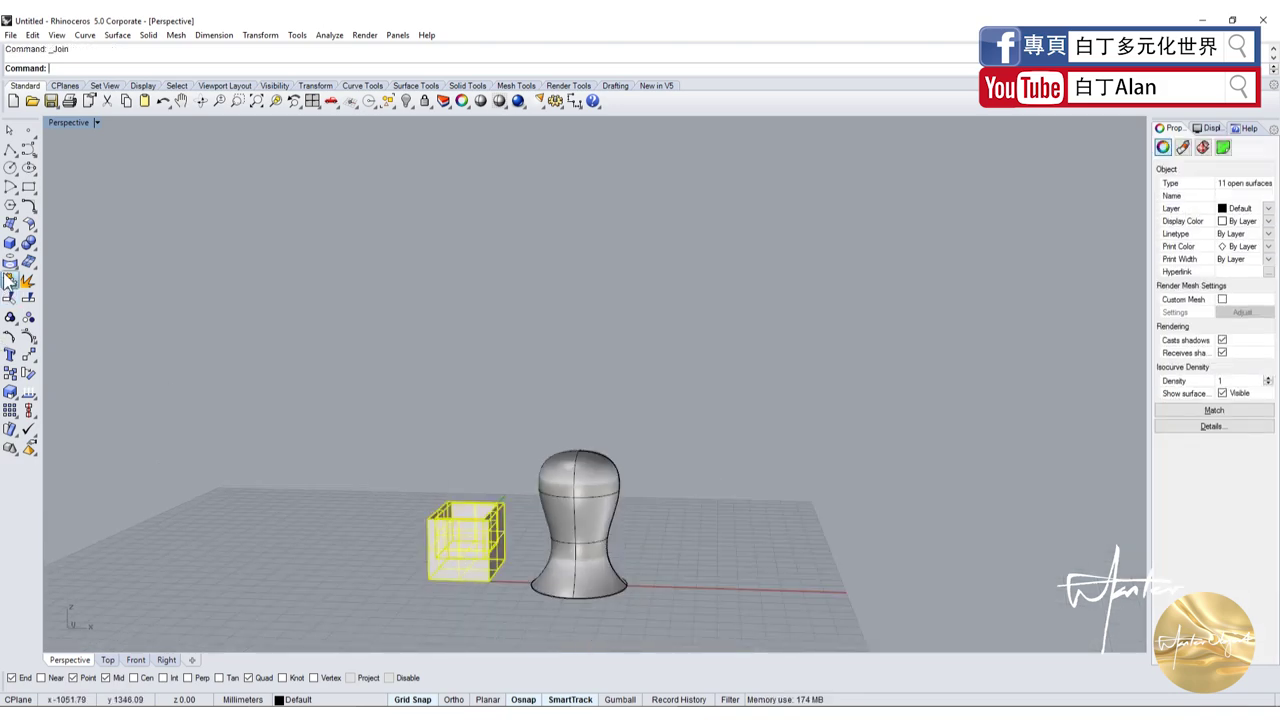
right_drag(179, 469, 401, 587)
scroll(480, 576, up, 3)
- Inspect the closed vase and box, then select the box for removal
click(641, 459)
mouse_move(560, 566)
right_down()
mouse_move(641, 459)
mouse_move(841, 404)
mouse_move(758, 520)
mouse_move(766, 528)
right_up()
scroll(795, 475, down, 3)
key(Escape)
click(571, 537)
scroll(573, 541, up, 5)
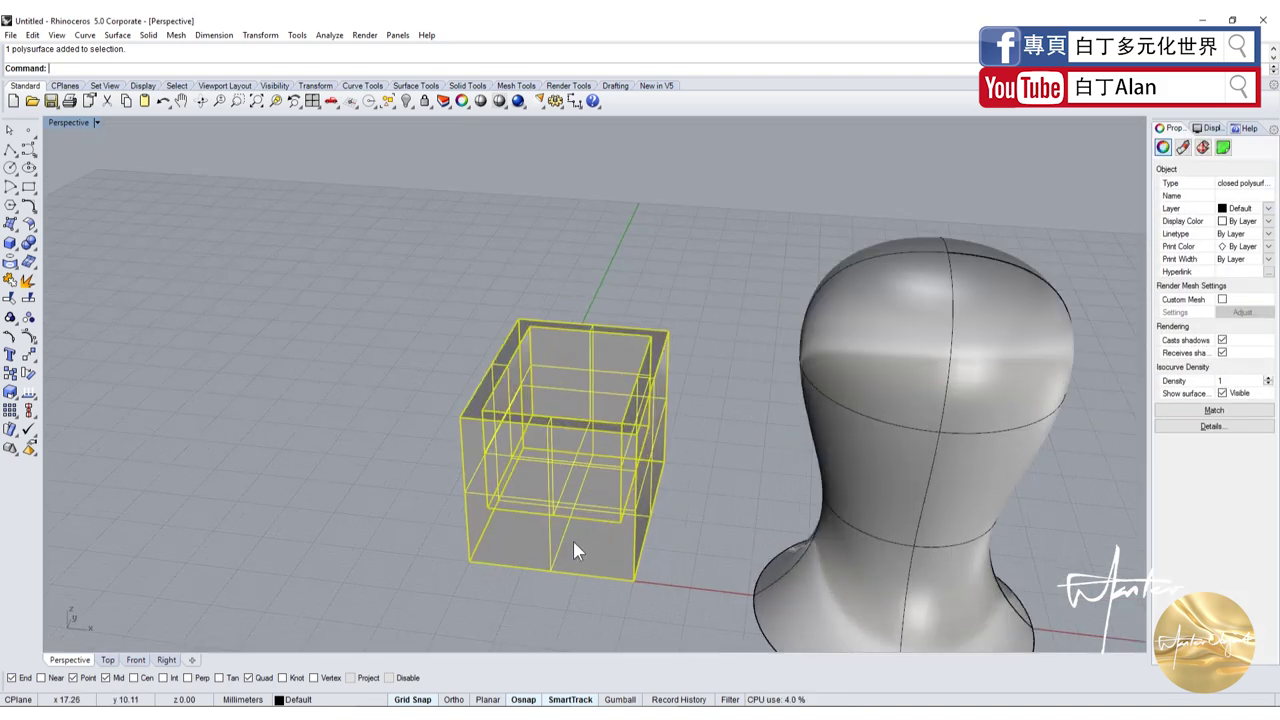
click(424, 539)
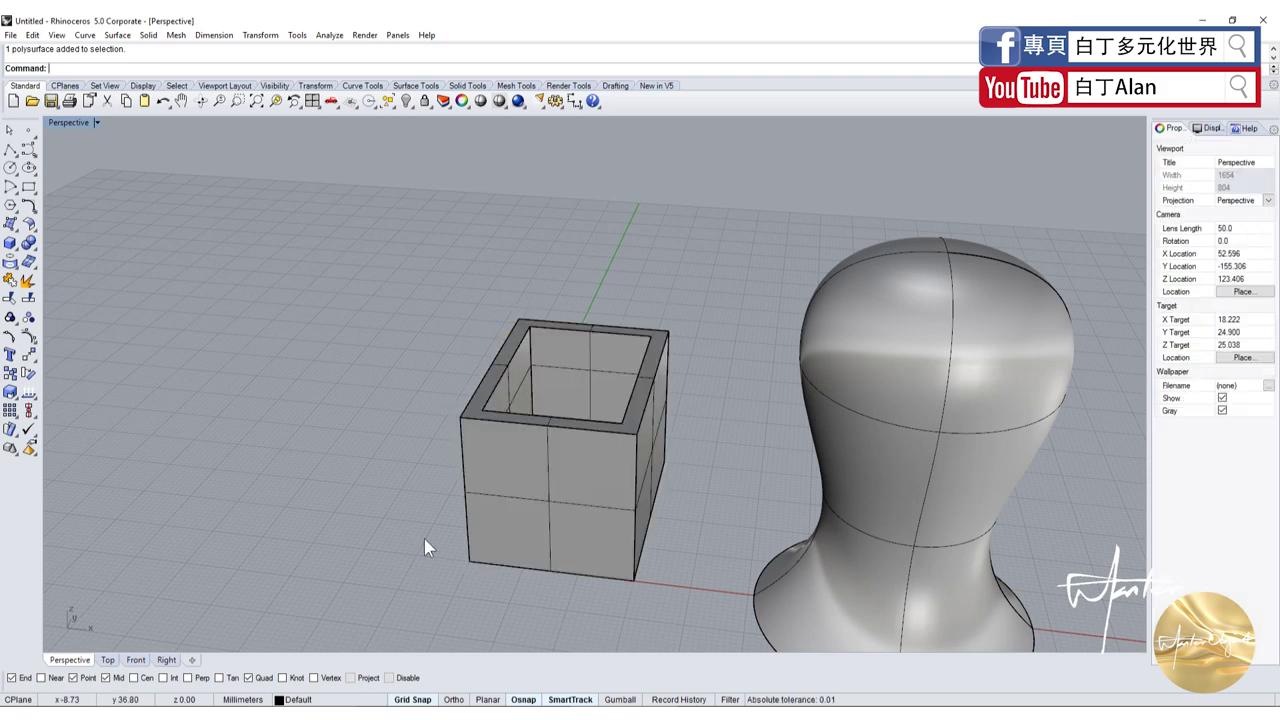
right_drag(481, 449, 462, 477)
click(462, 477)
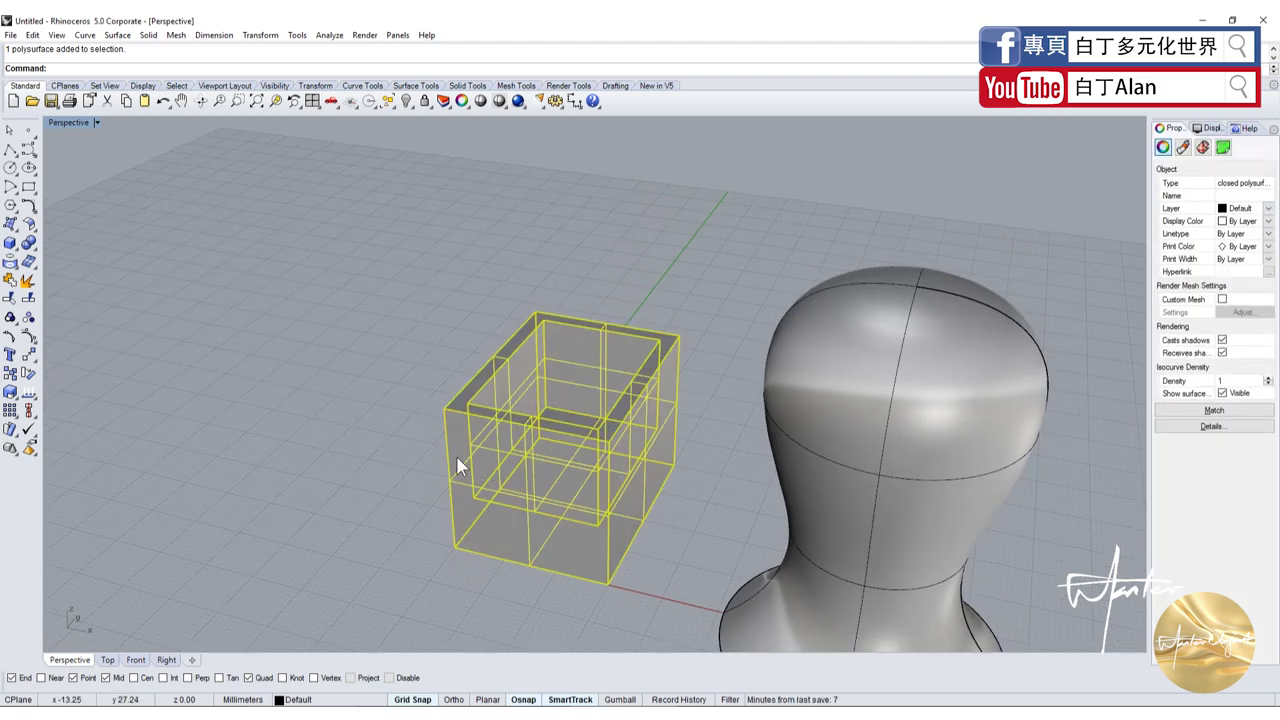
- Delete the old box and draw a new box by base corners and height
key(Delete)
click(10, 242)
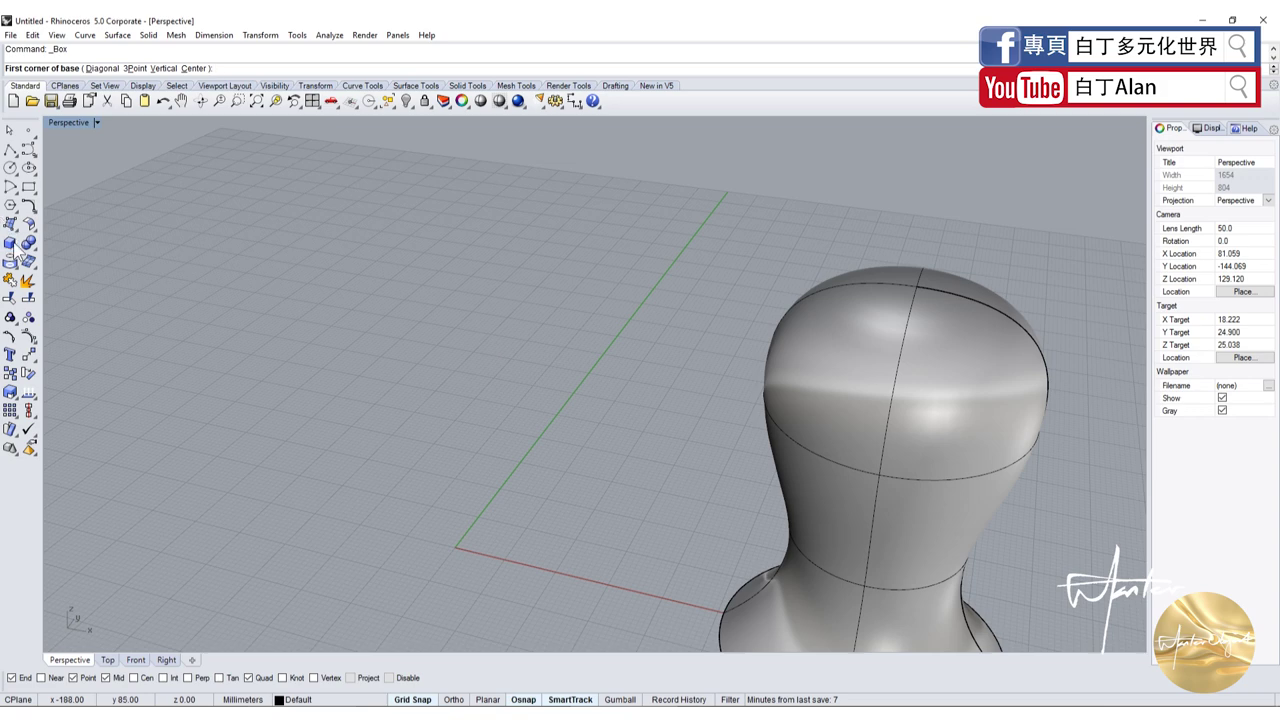
click(198, 499)
click(433, 420)
click(424, 306)
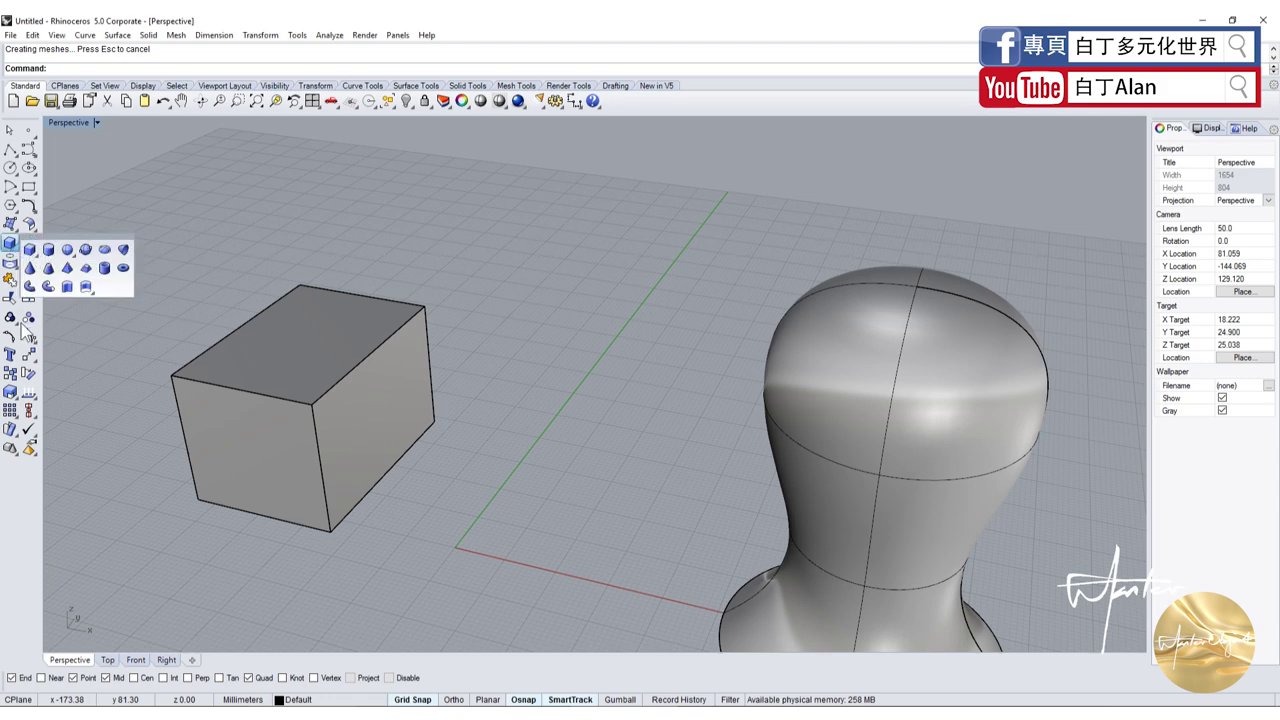
- Fillet four of the new box's edges with a 5 mm radius
click(12, 318)
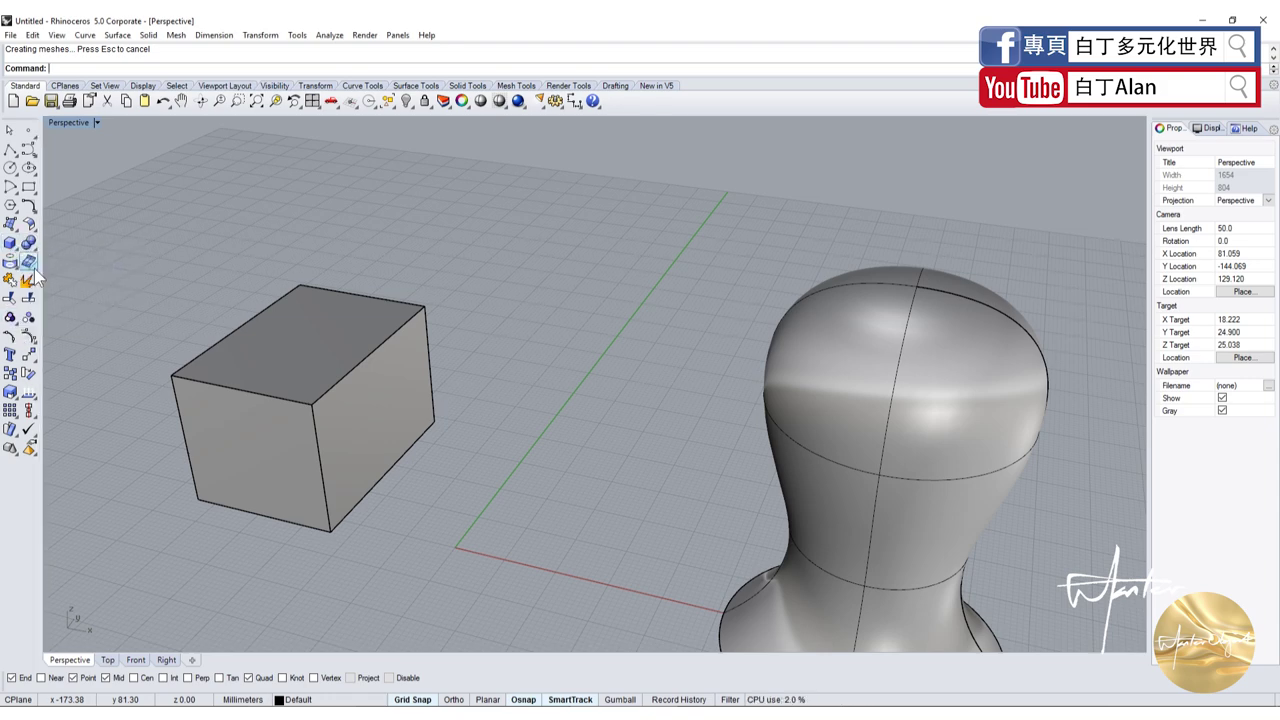
click(28, 261)
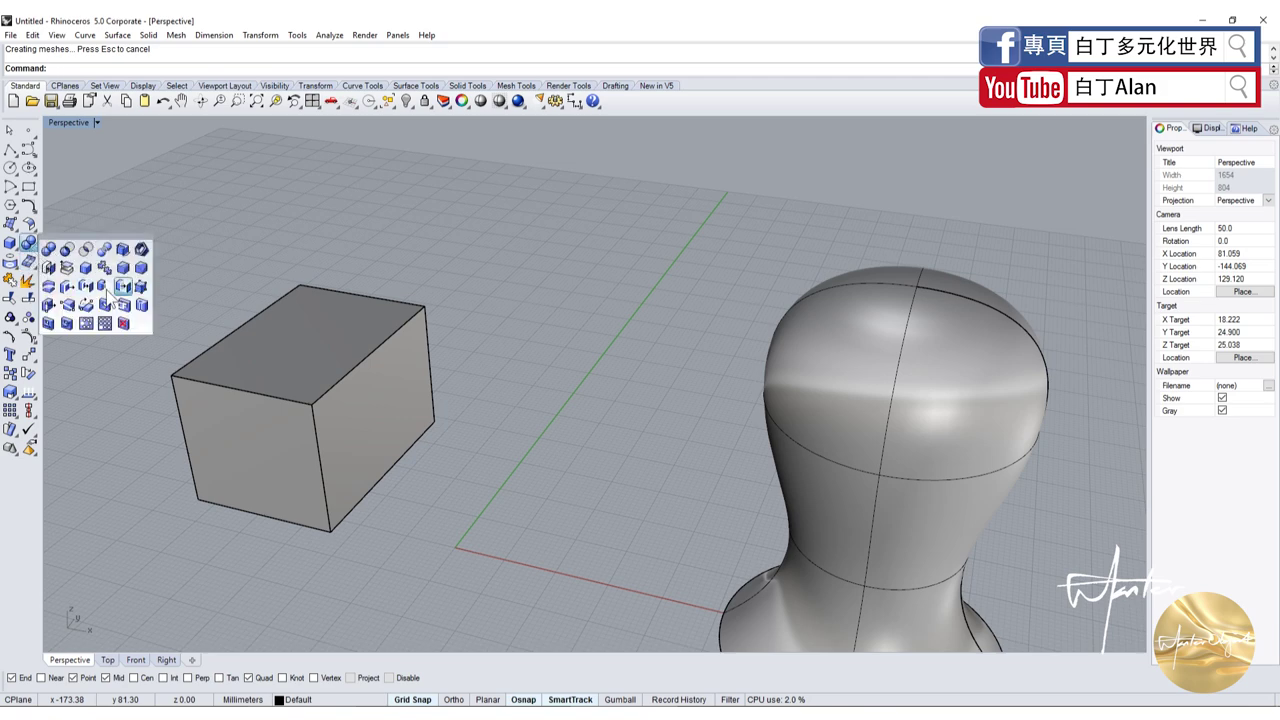
click(120, 298)
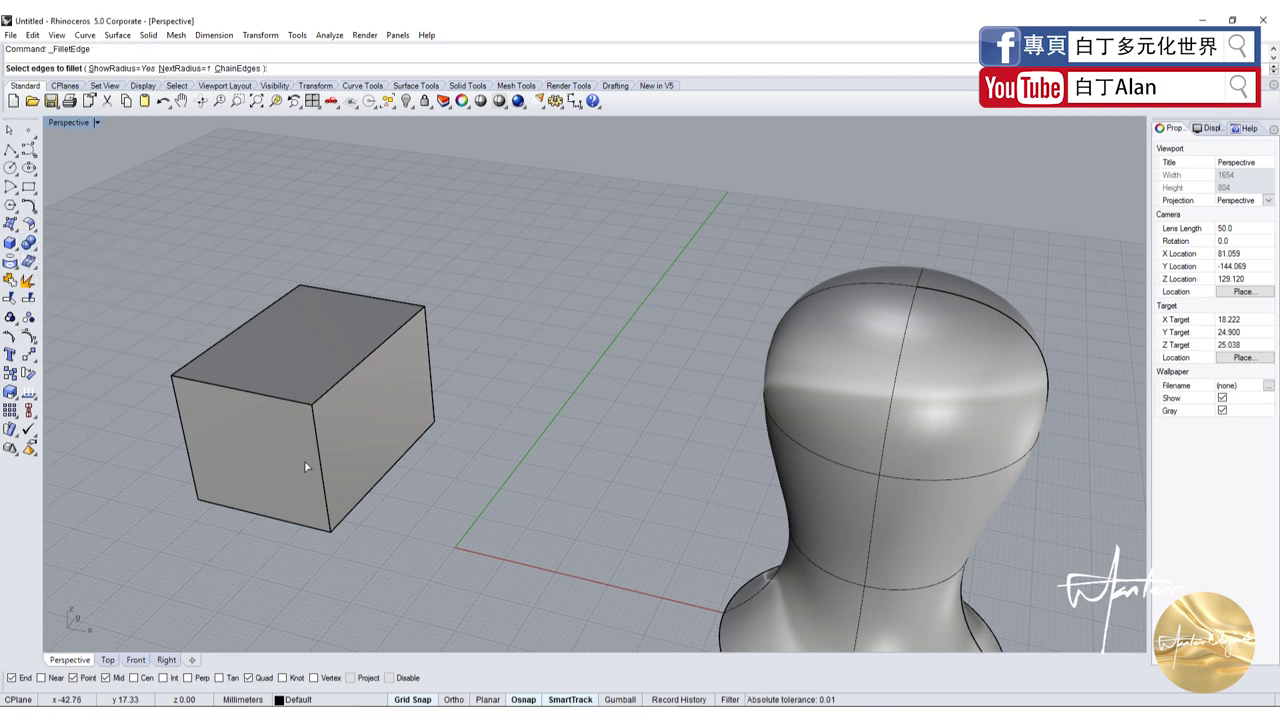
text( 5)
key(Return)
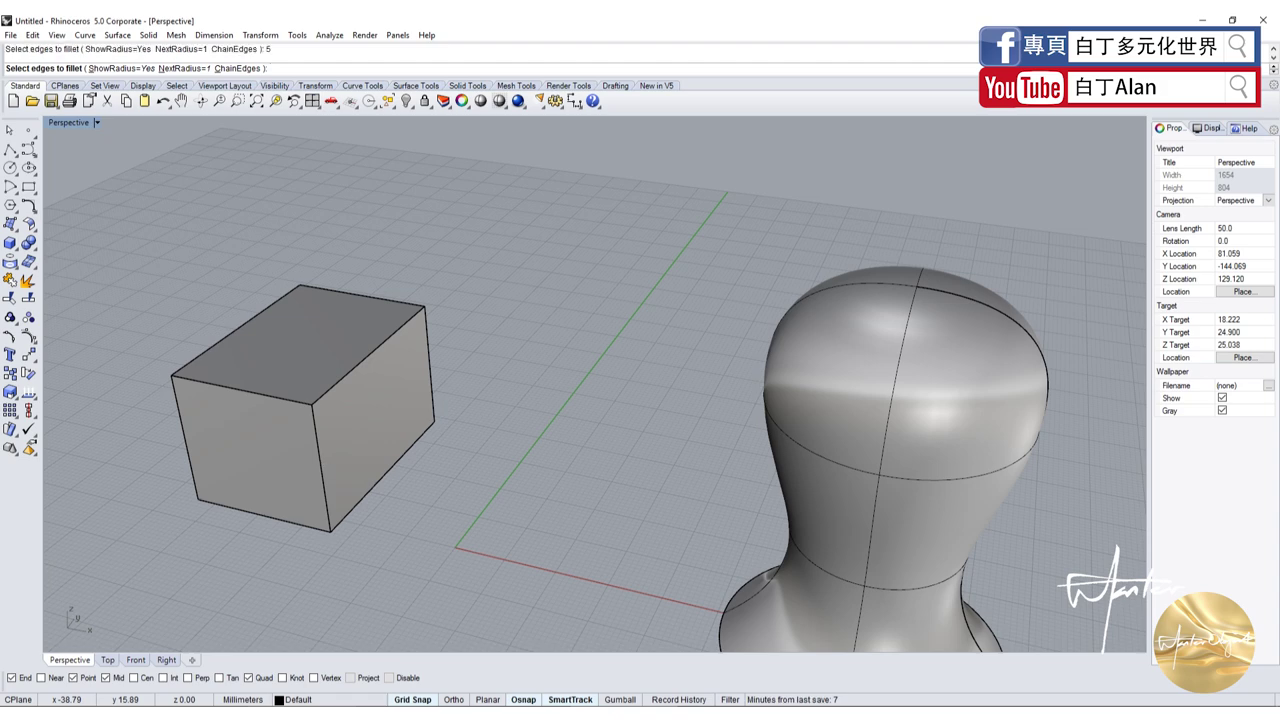
click(321, 448)
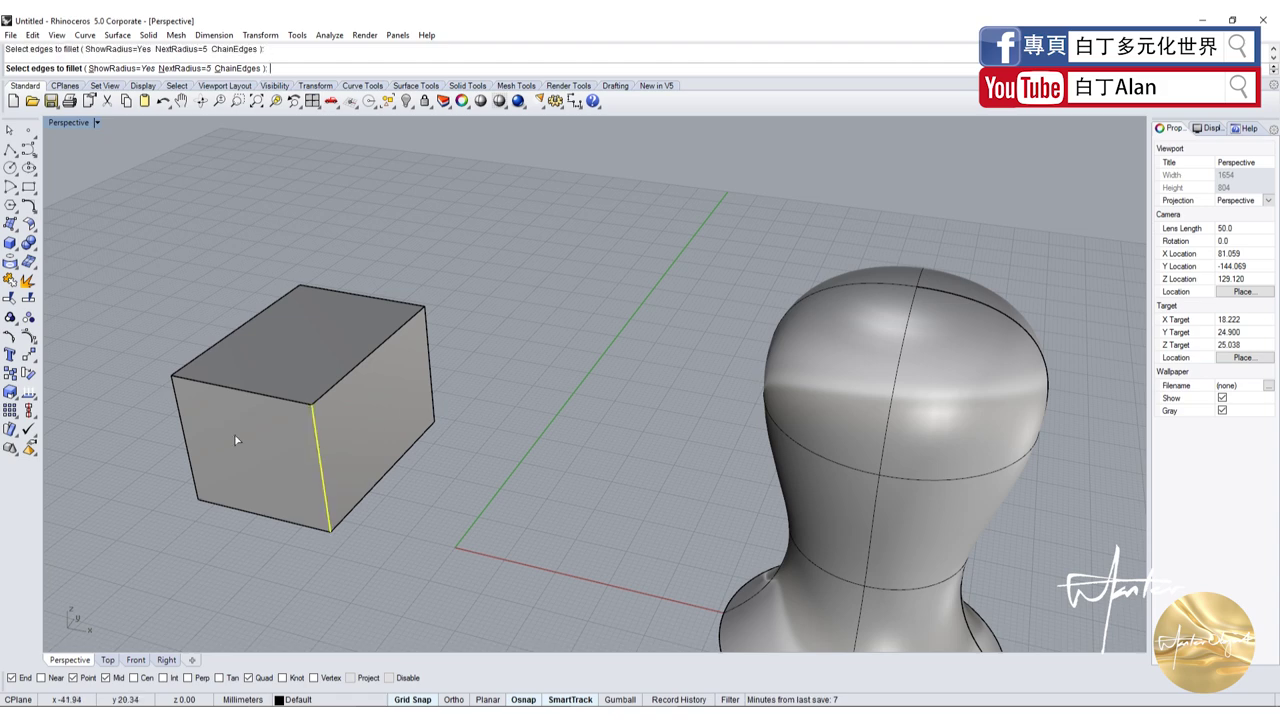
click(187, 416)
click(309, 314)
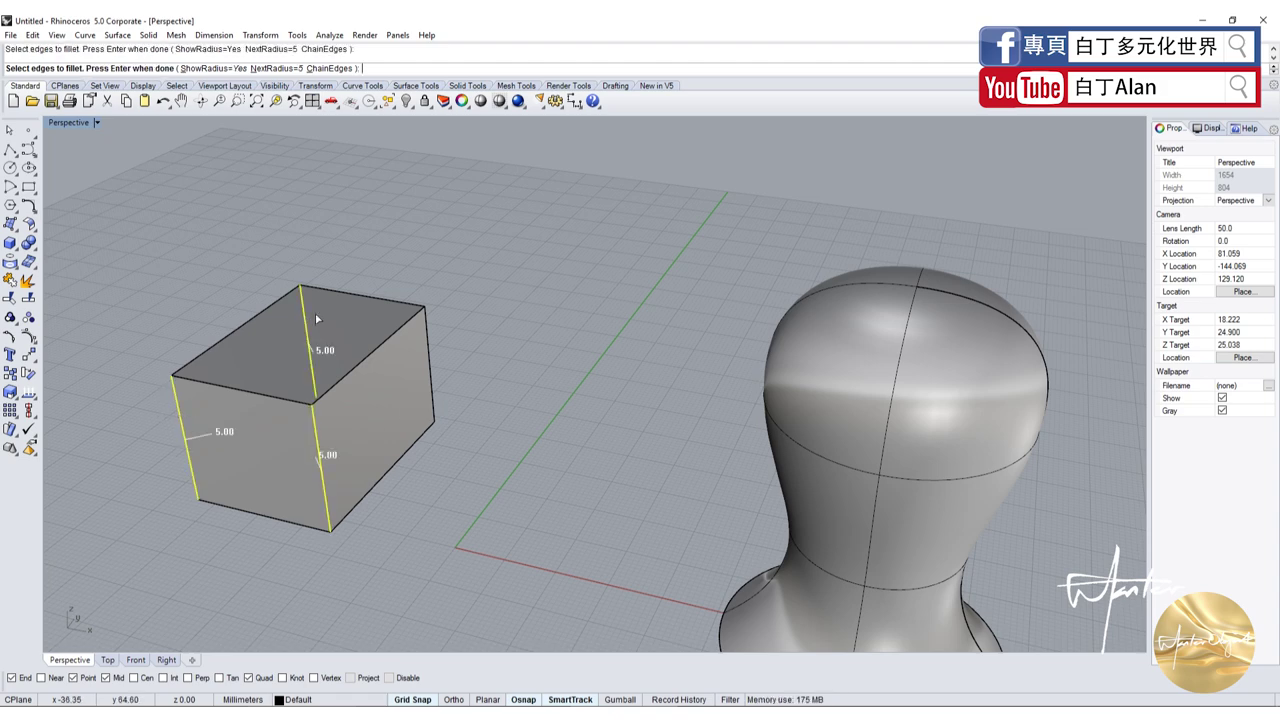
click(431, 368)
key(Return)
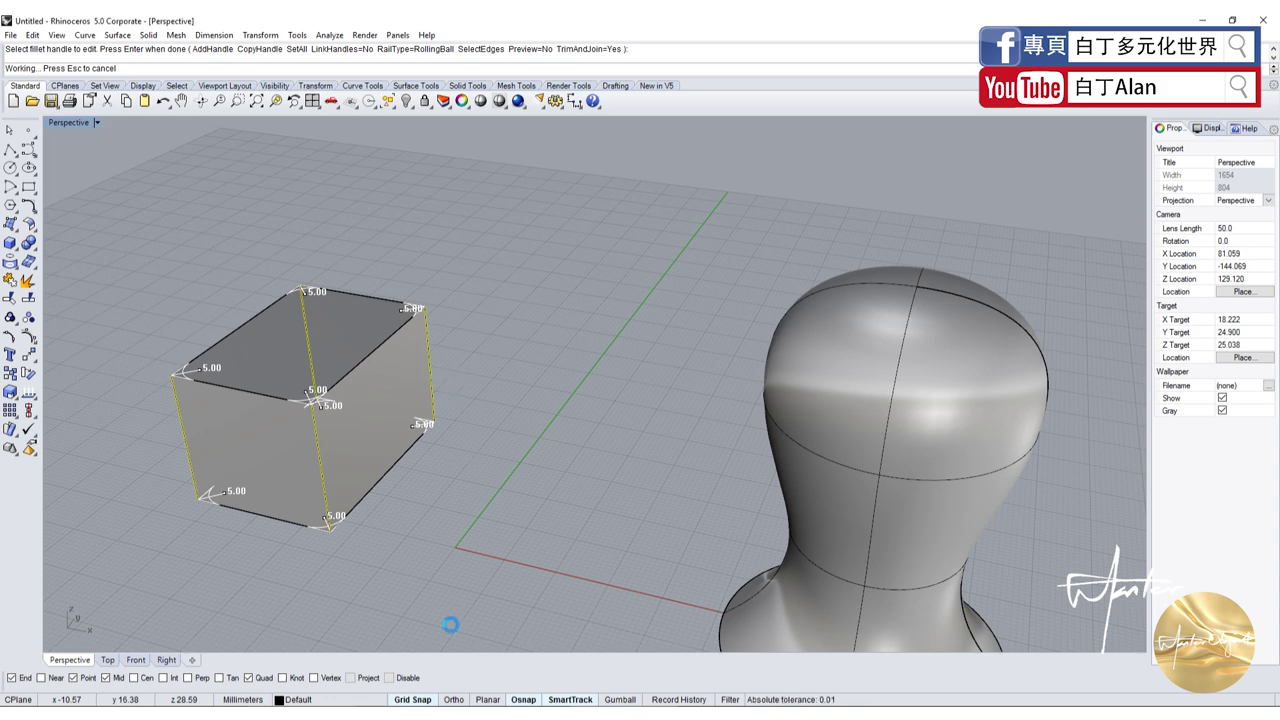
key(Return)
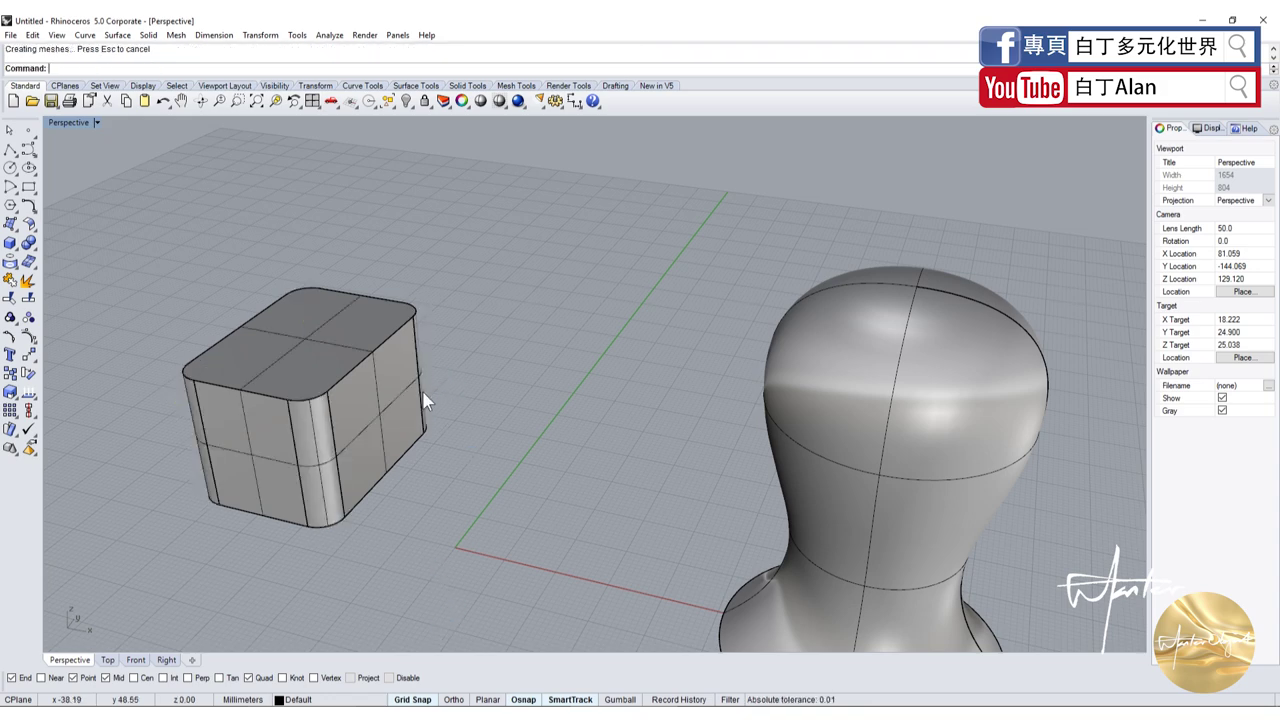
right_drag(231, 334, 278, 327)
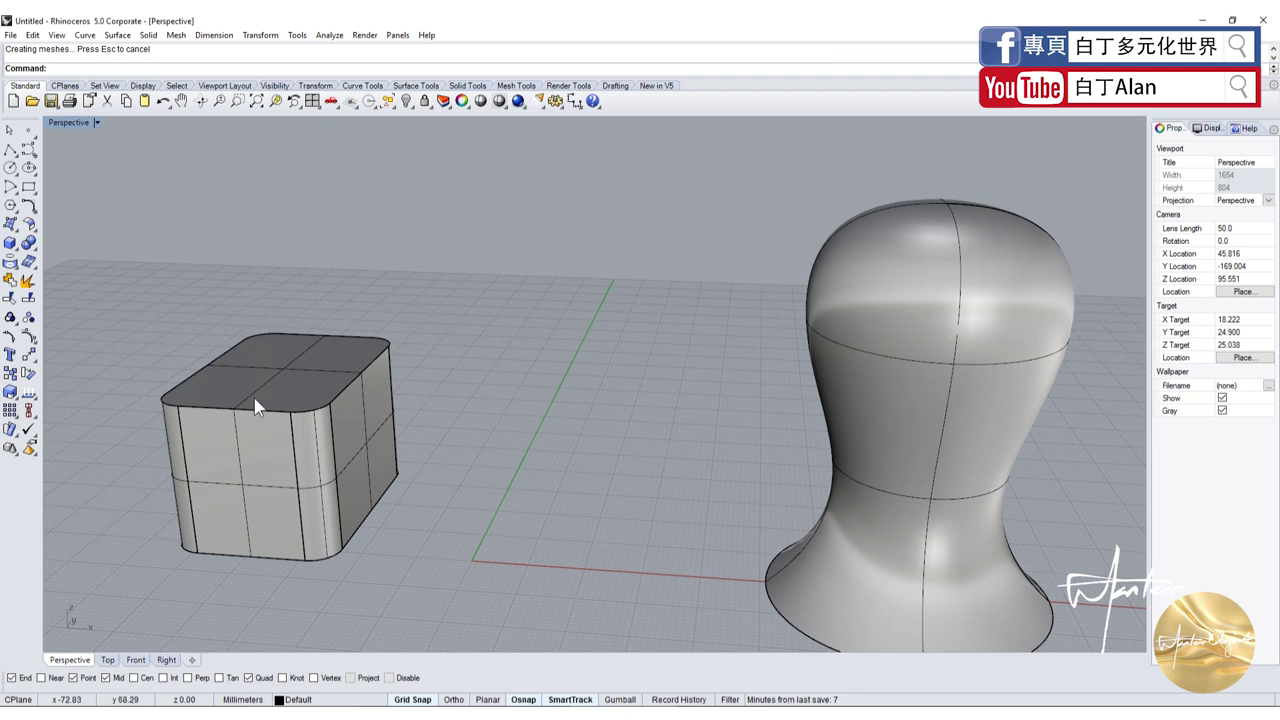
- Shell the rounded box, removing its top face
click(17, 256)
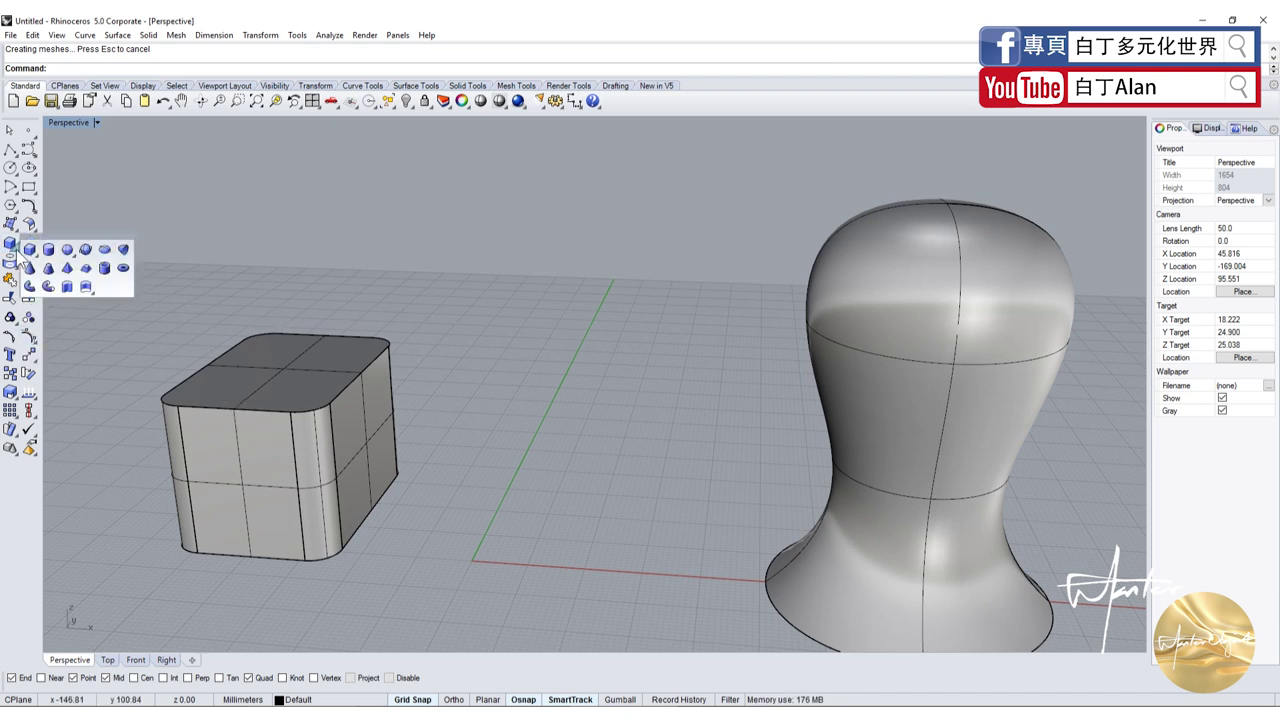
click(15, 230)
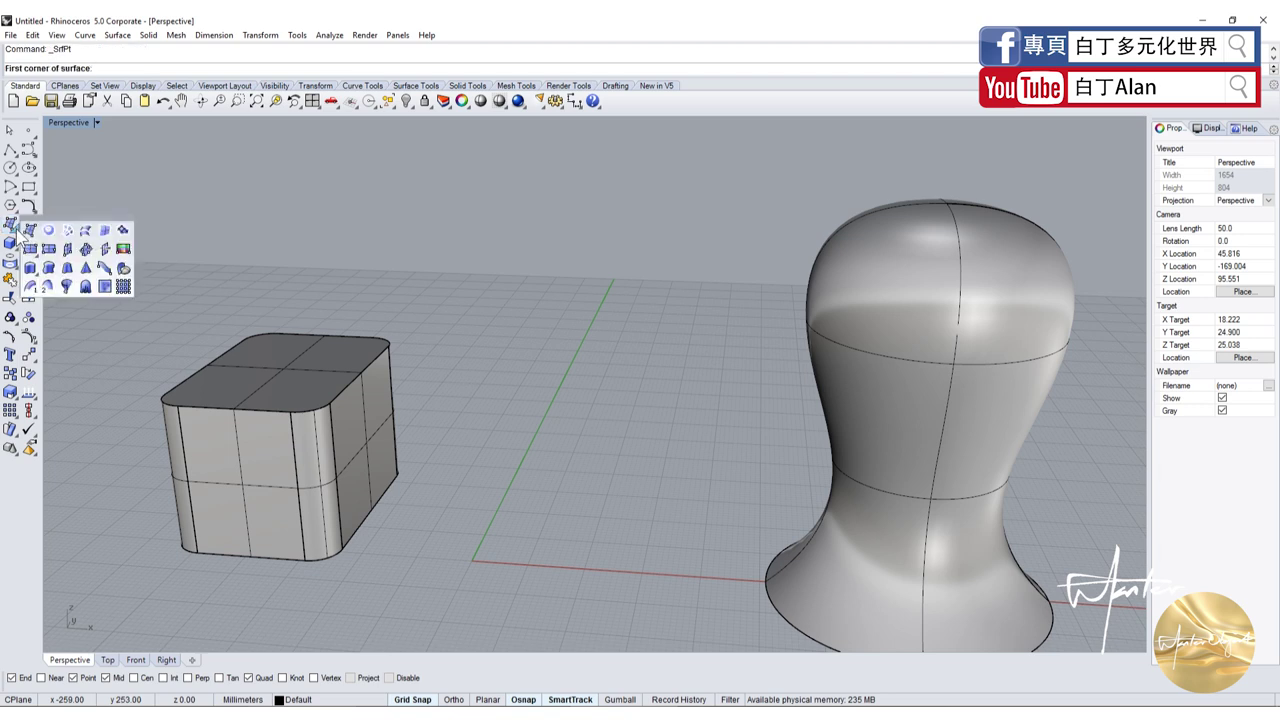
click(12, 246)
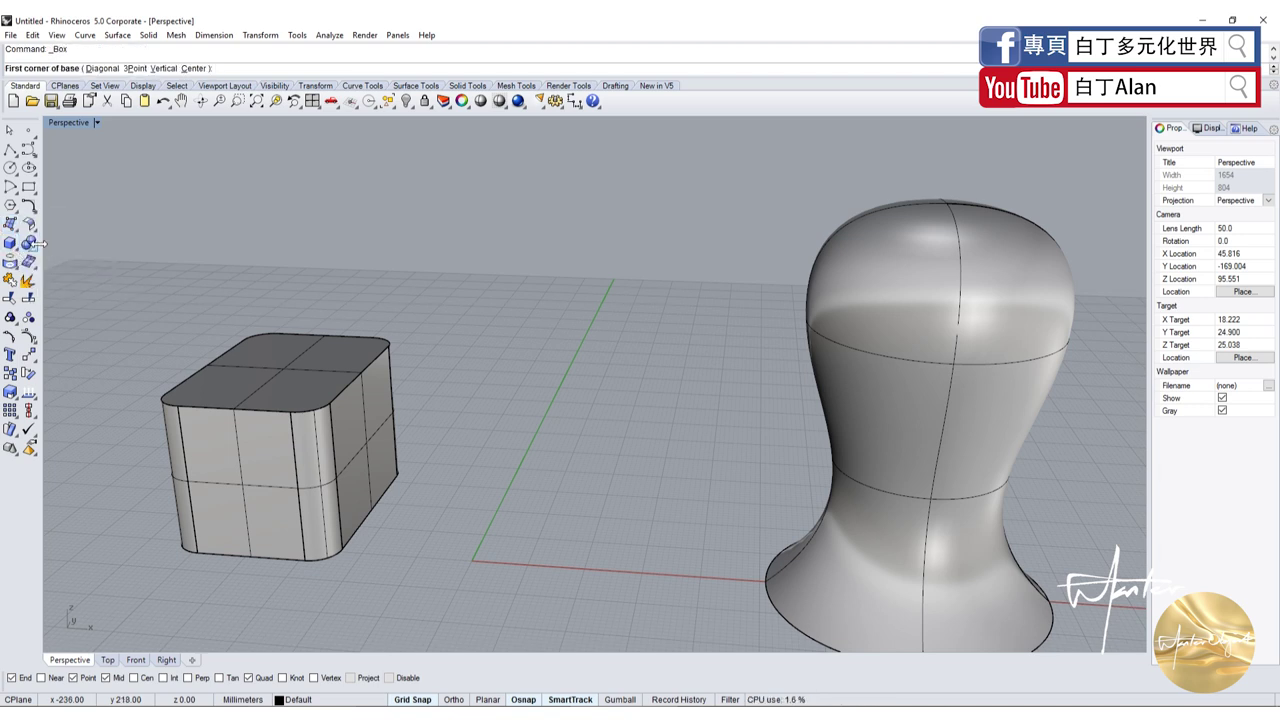
click(34, 249)
click(139, 256)
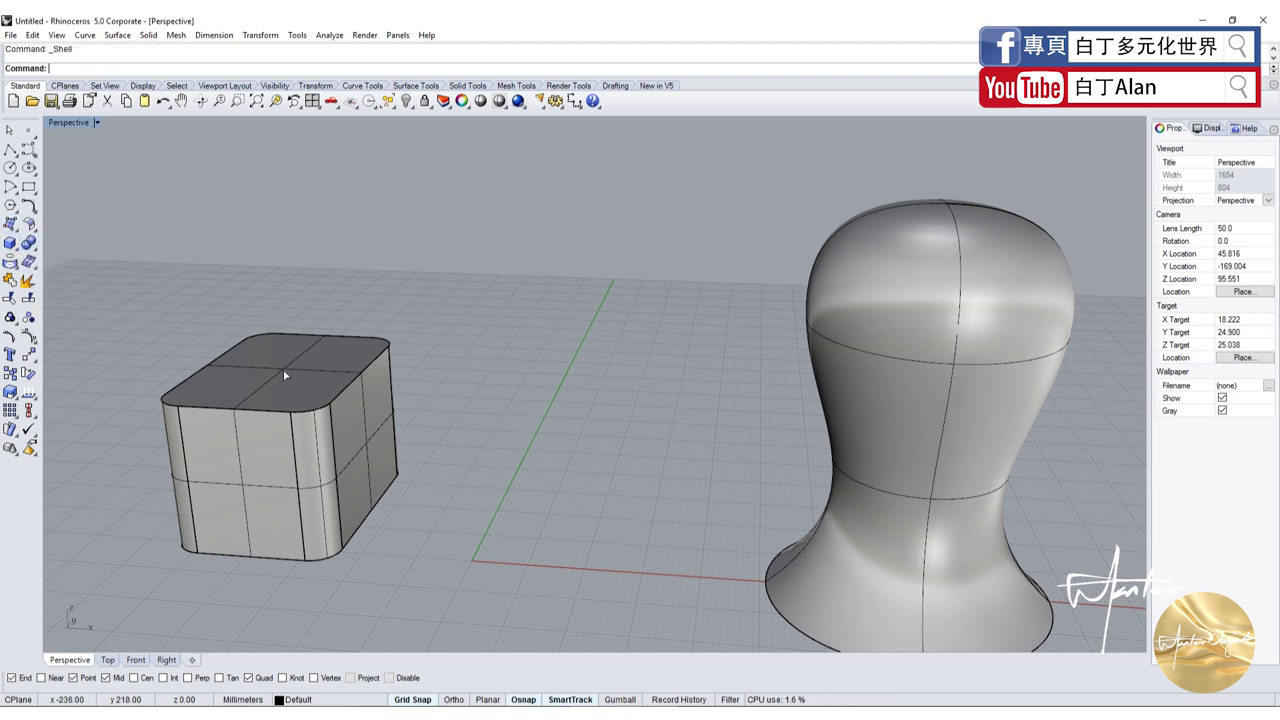
click(288, 375)
key(Return)
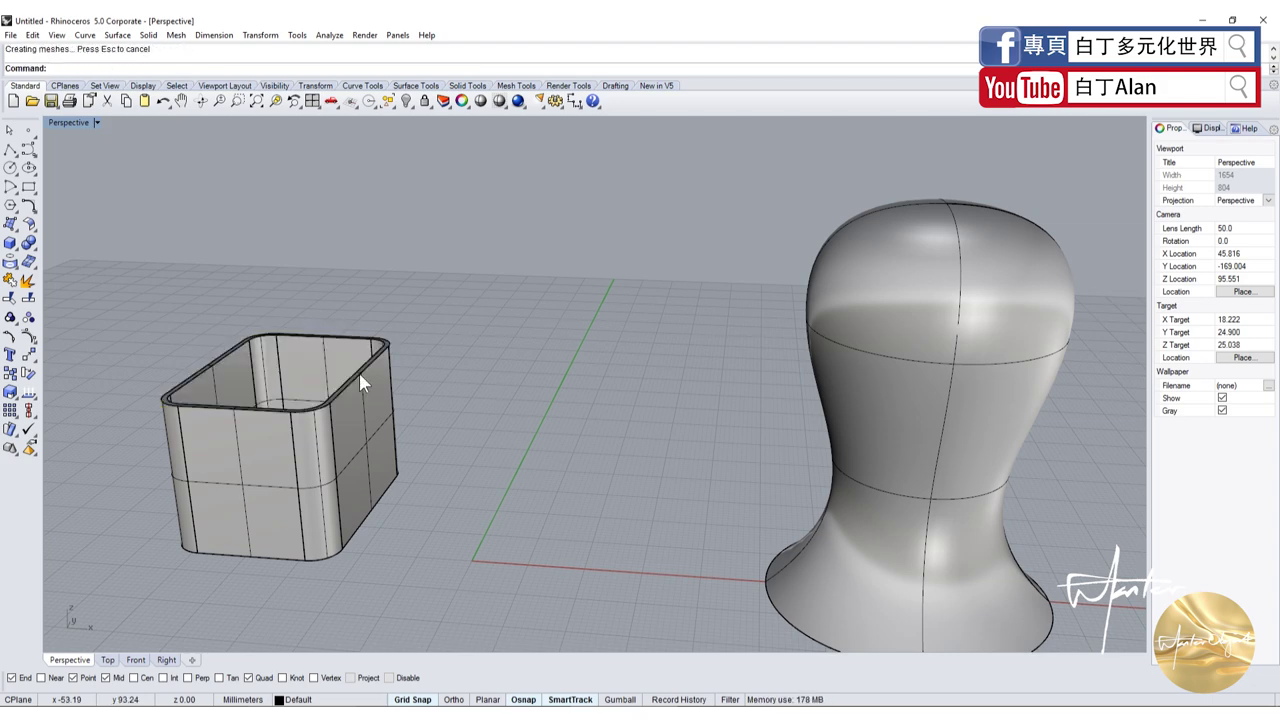
- Orbit and zoom to inspect the open container from above and below
right_drag(360, 377, 329, 375)
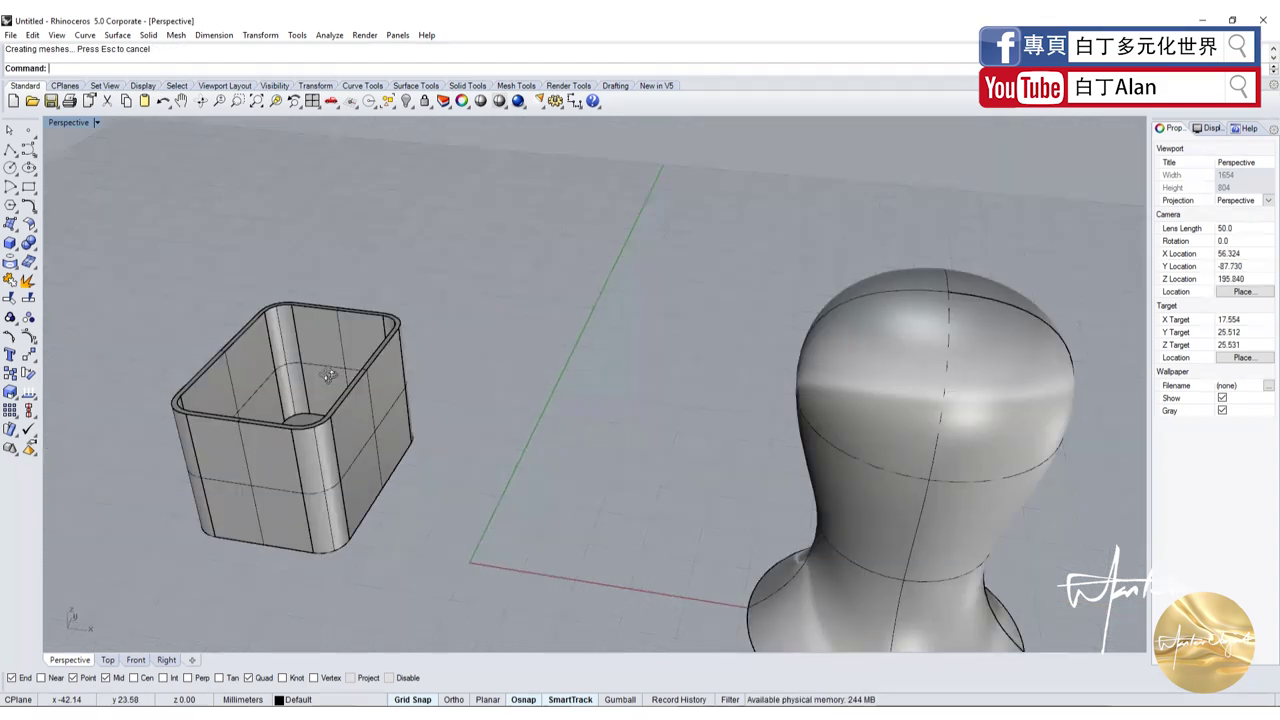
scroll(329, 375, up, 5)
scroll(306, 365, up, 2)
scroll(334, 391, down, 8)
scroll(297, 423, up, 4)
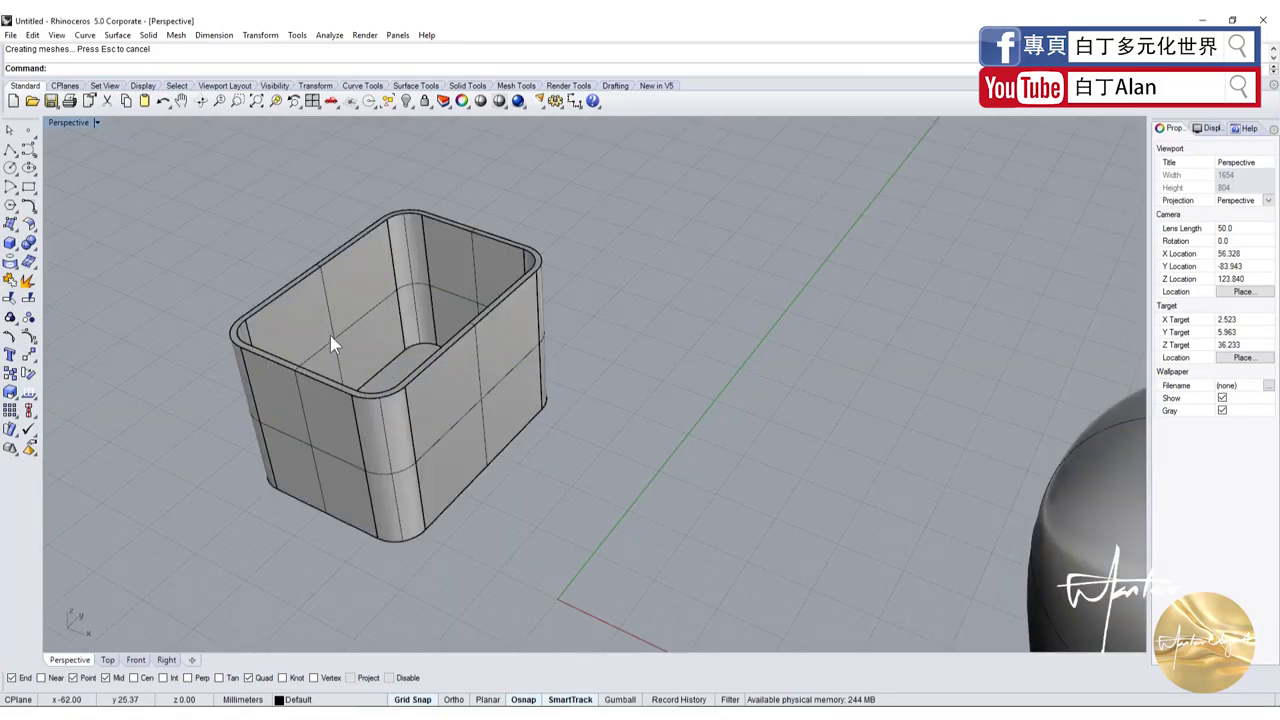
scroll(336, 350, down, 3)
scroll(343, 380, down, 2)
right_drag(343, 400, 443, 457)
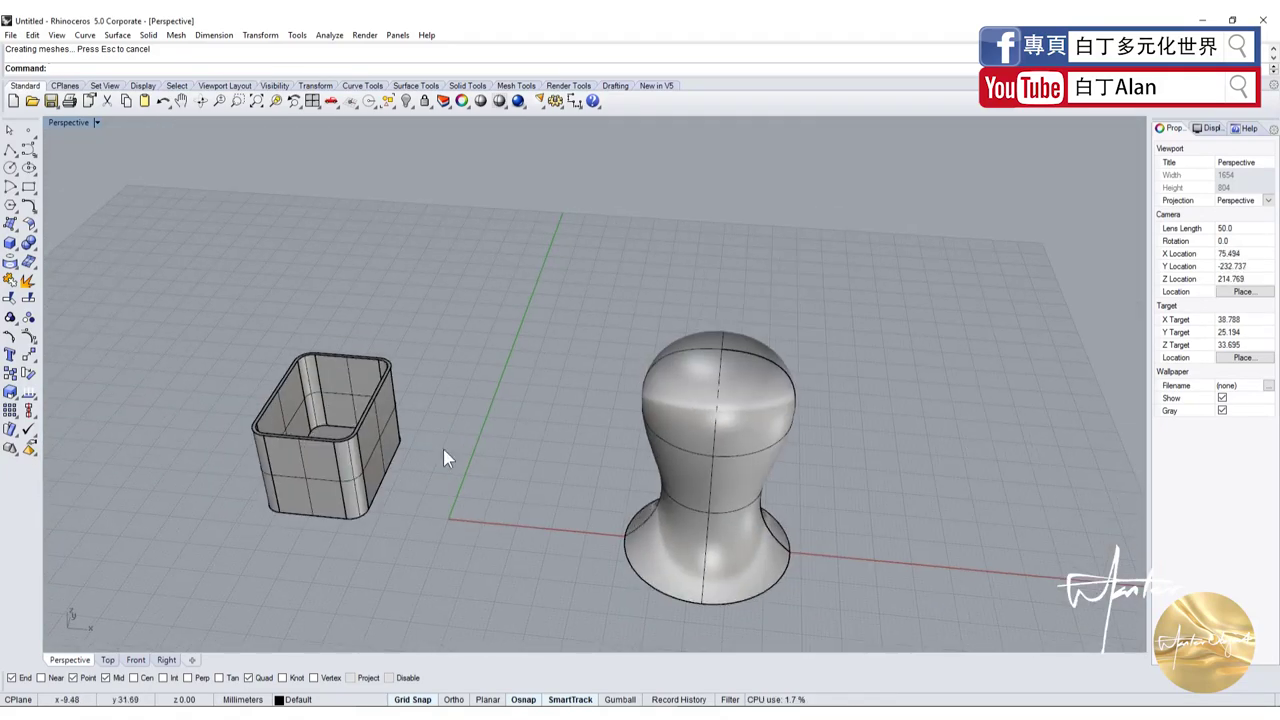
mouse_move(531, 466)
right_down()
mouse_move(728, 390)
mouse_move(689, 463)
right_up()
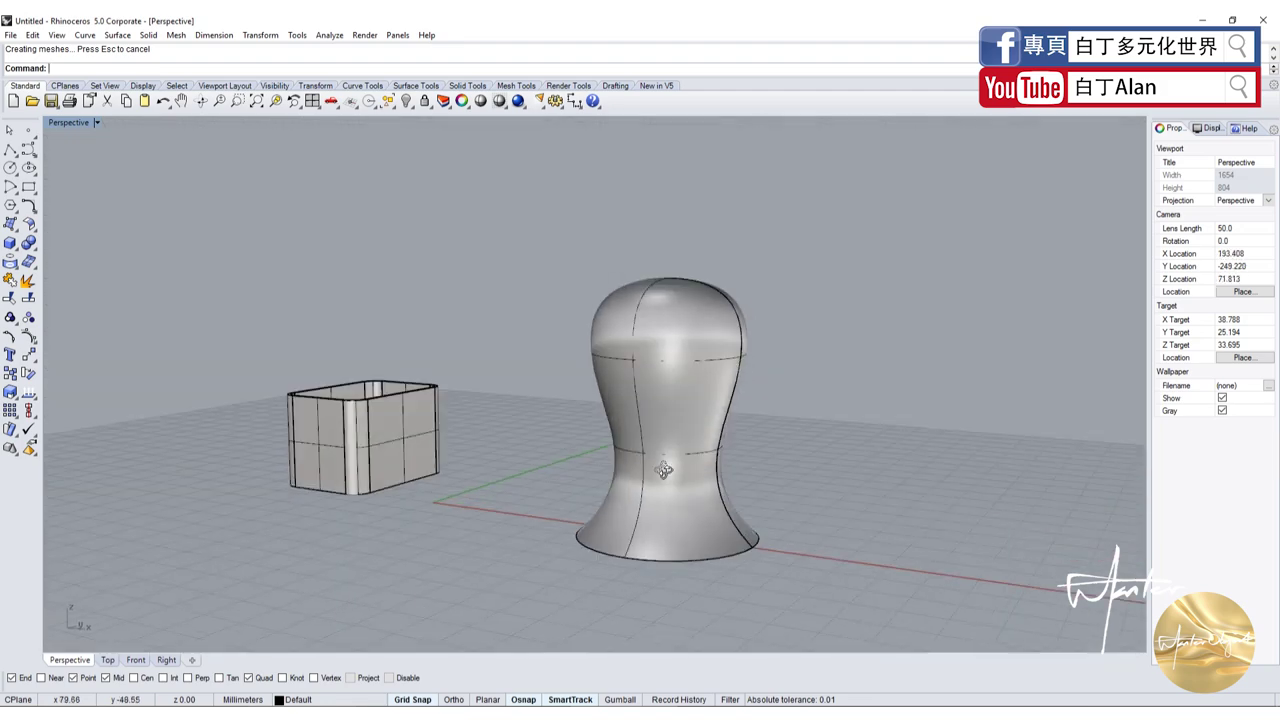
- Hide the vase polysurface, leaving its S-shaped profile curve beside the open box
click(689, 463)
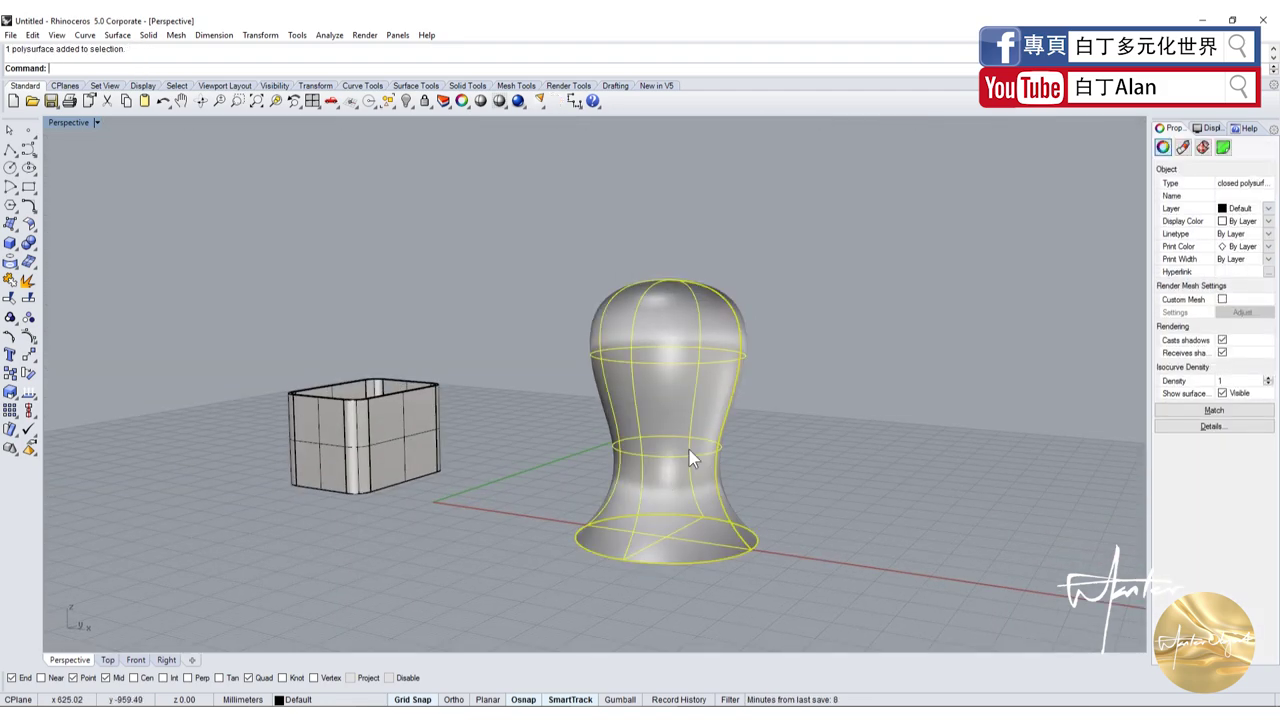
click(405, 100)
click(740, 335)
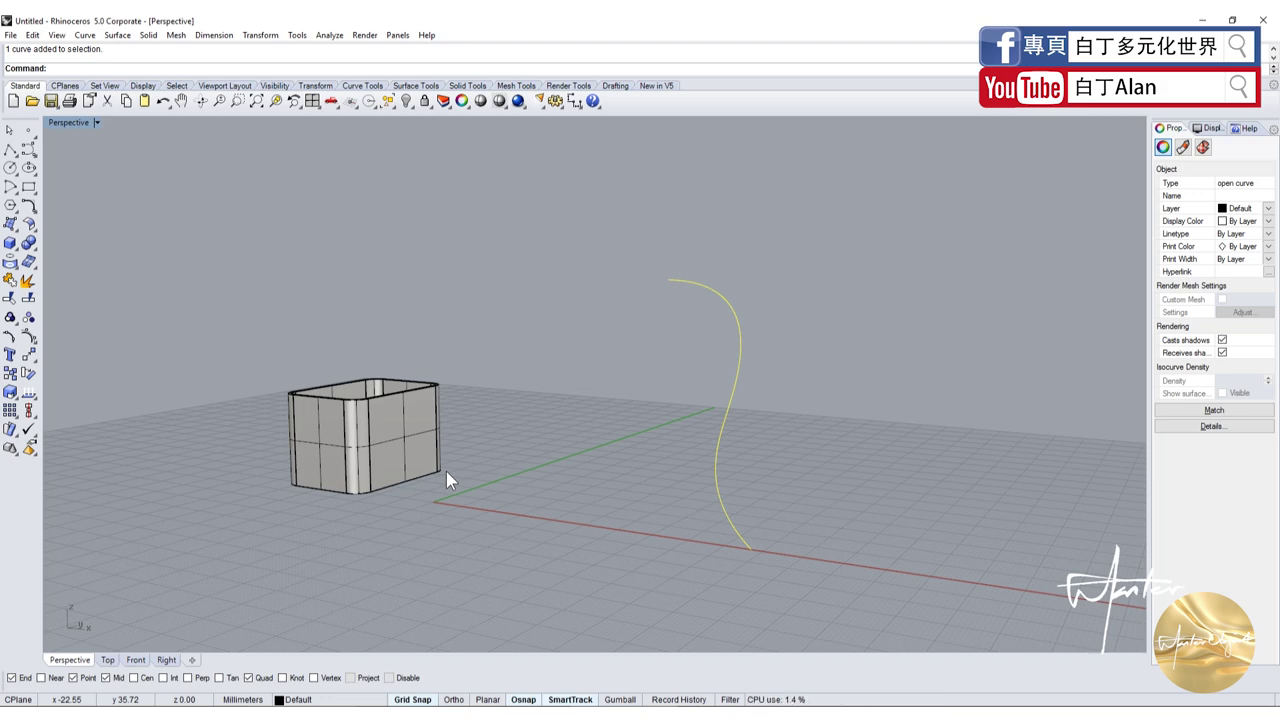
mouse_move(446, 471)
right_down()
mouse_move(606, 511)
mouse_move(528, 500)
right_up()
key(Escape)
scroll(519, 504, up, 5)
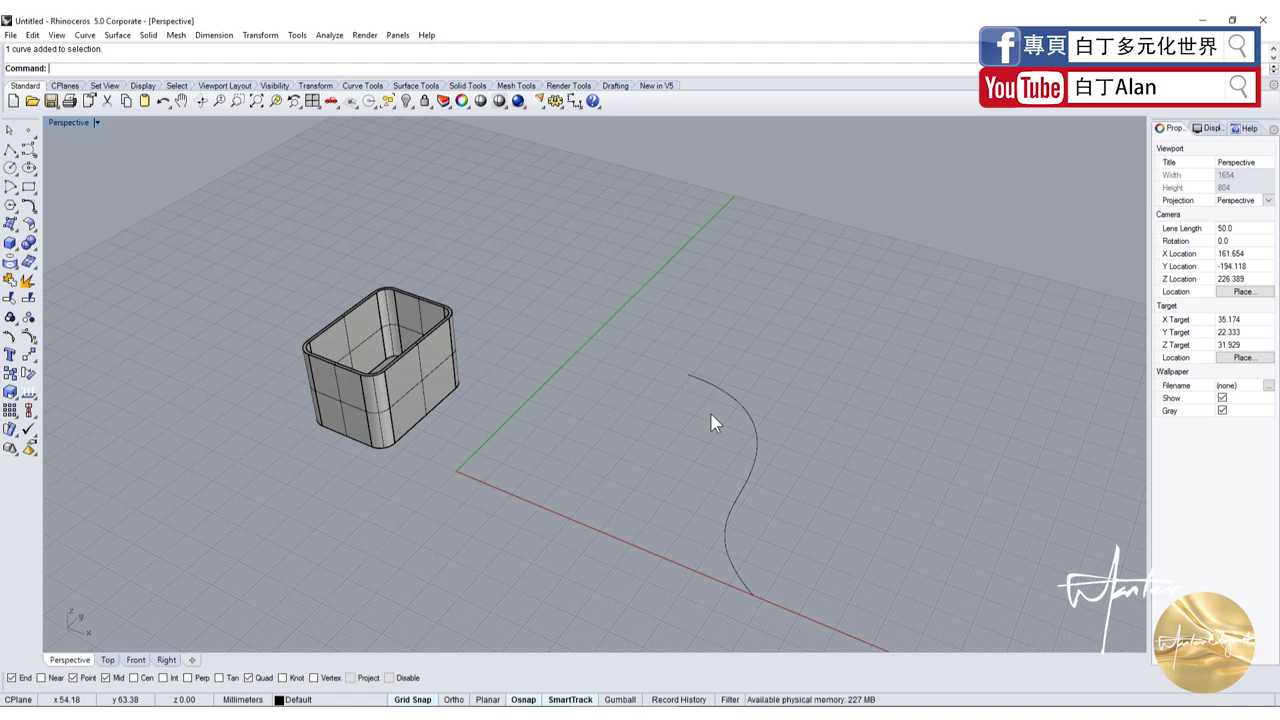
click(404, 378)
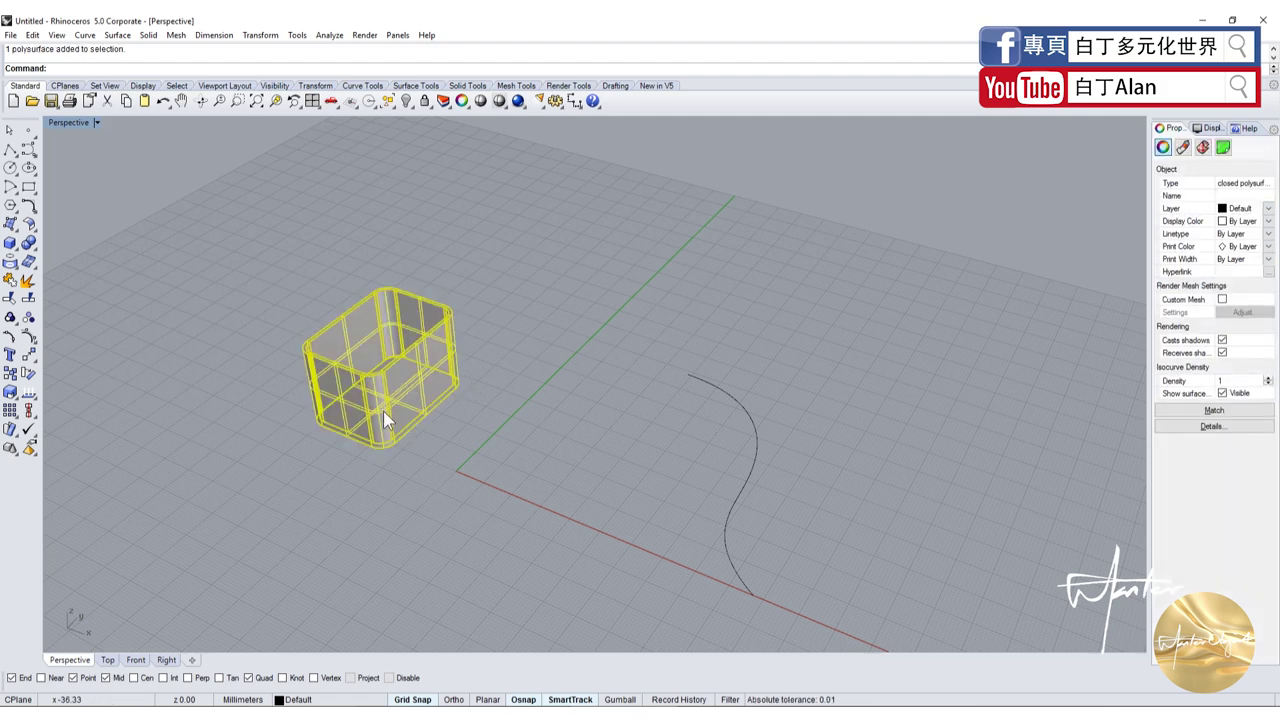
click(483, 461)
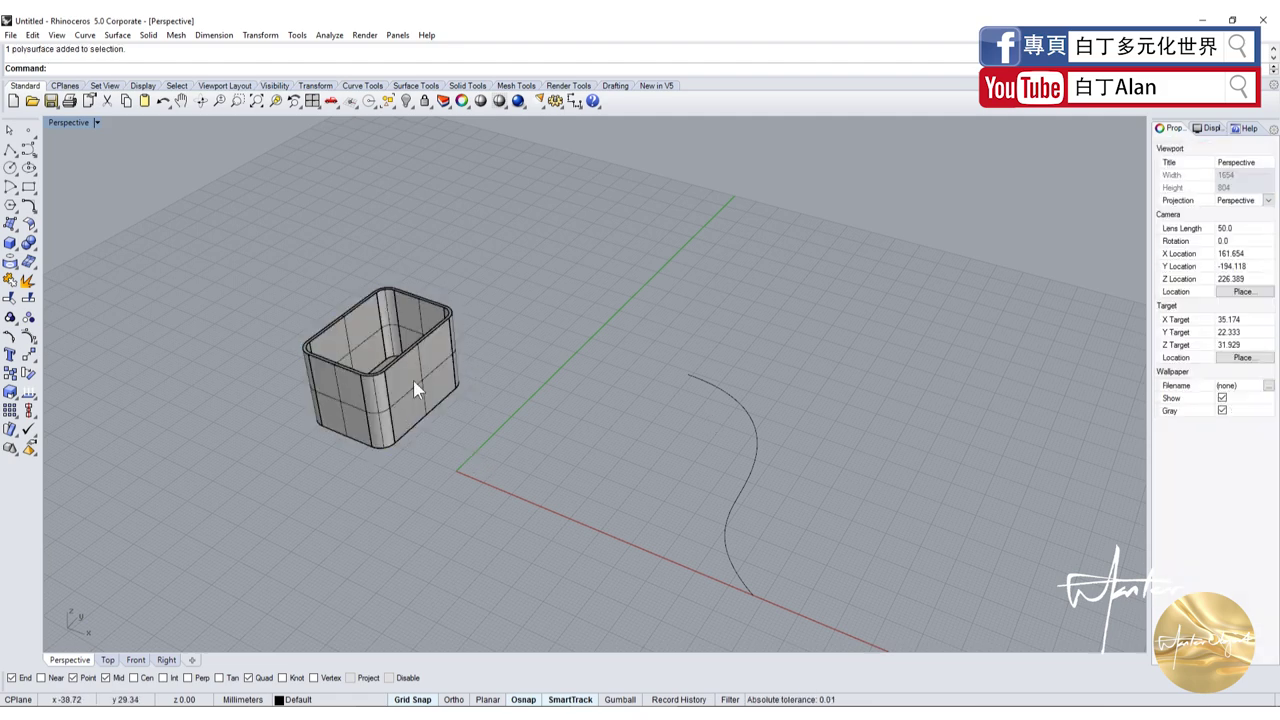
click(730, 398)
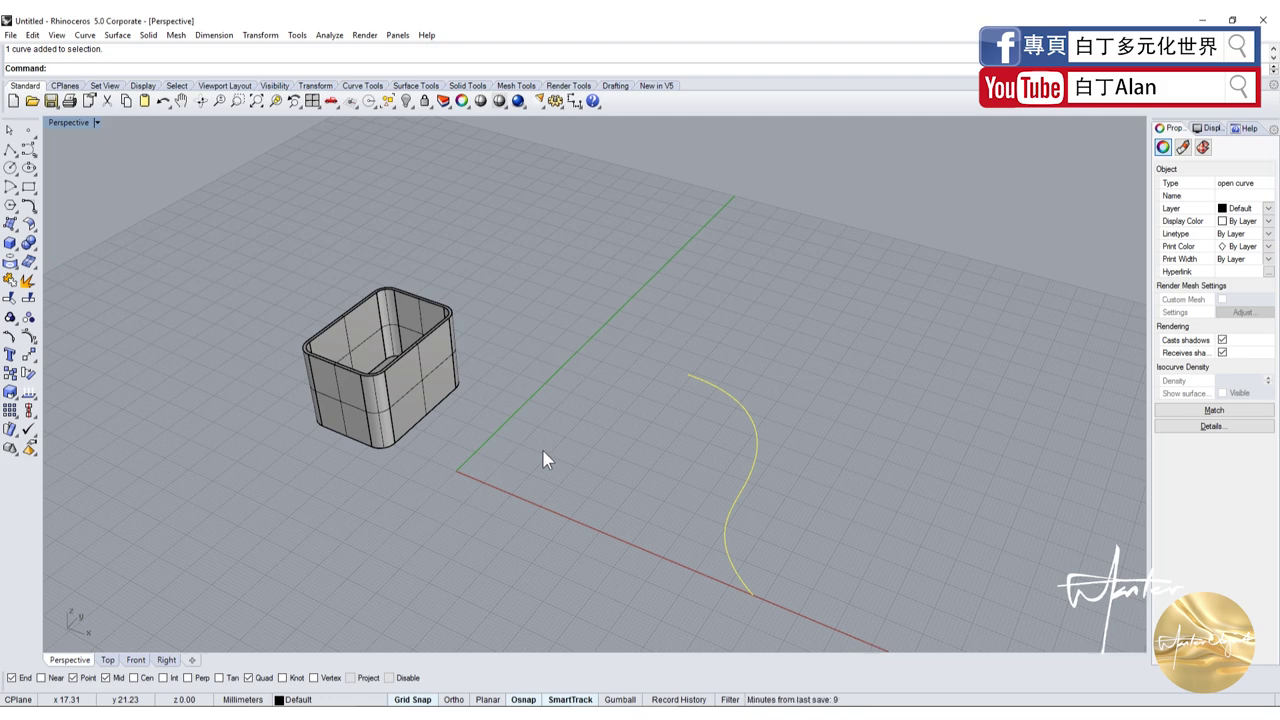
key(Escape)
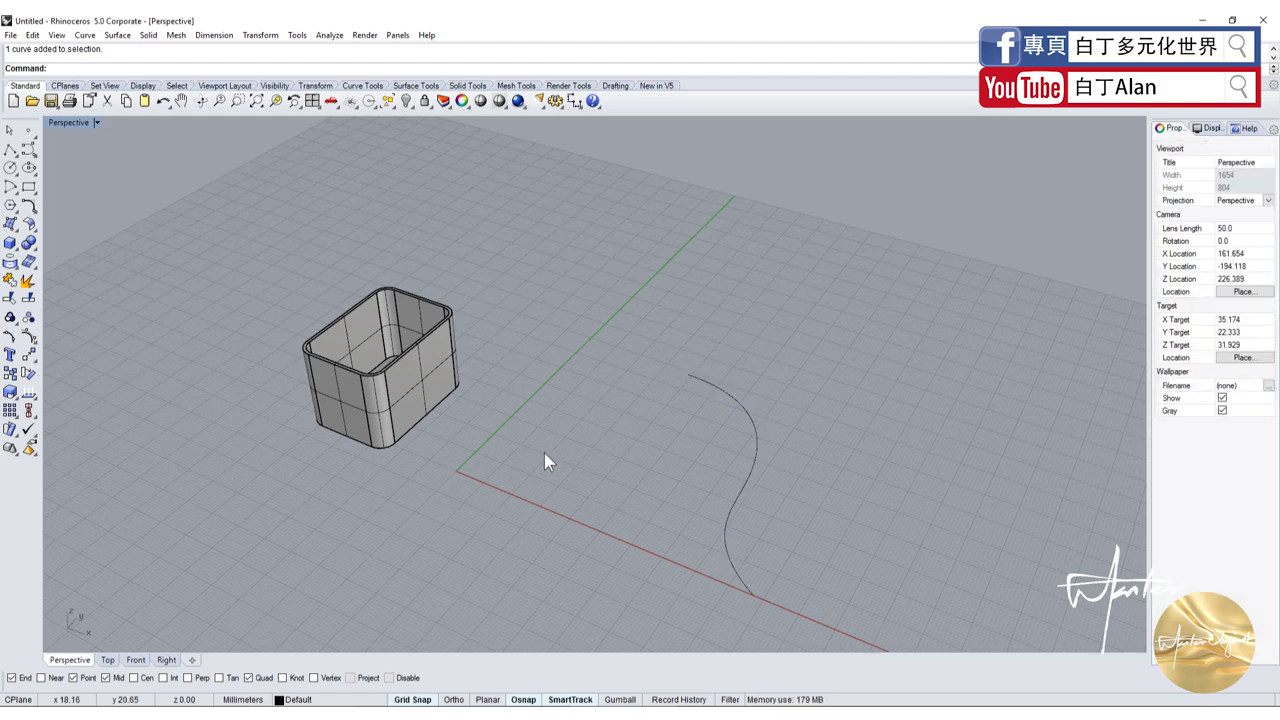
- Restore the four-viewport layout and make the Top view active
double_click(70, 123)
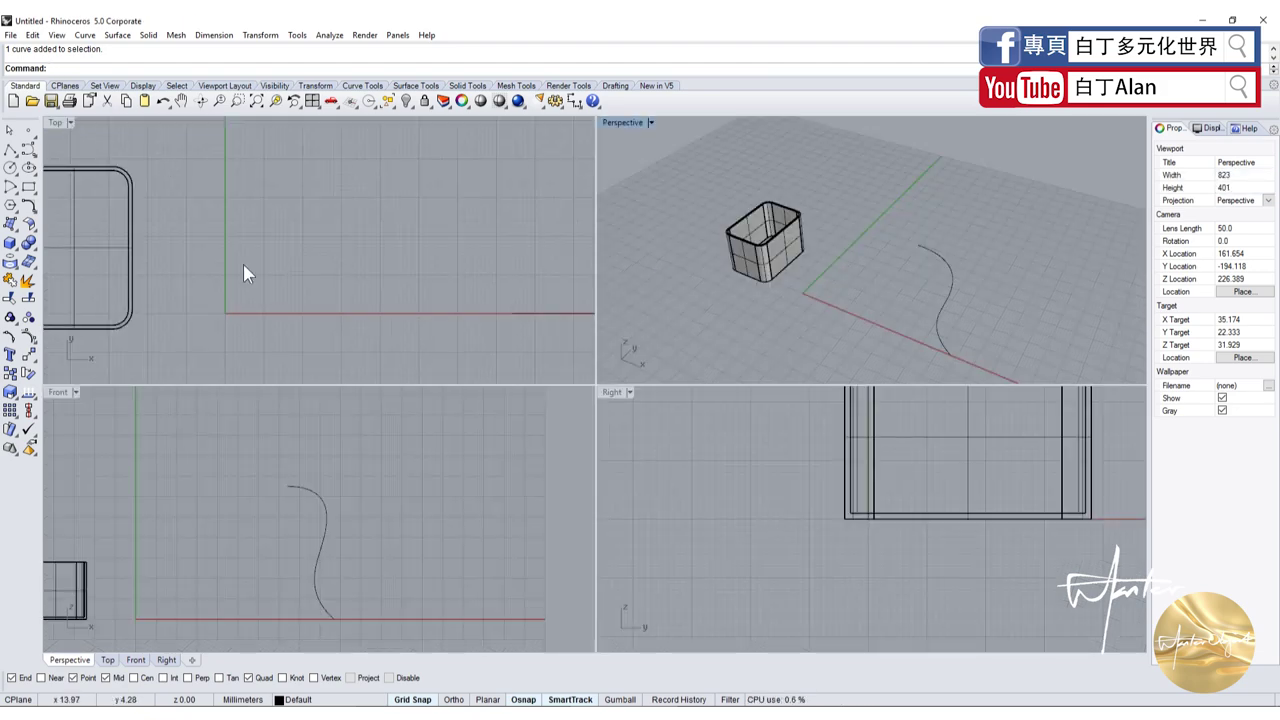
click(800, 242)
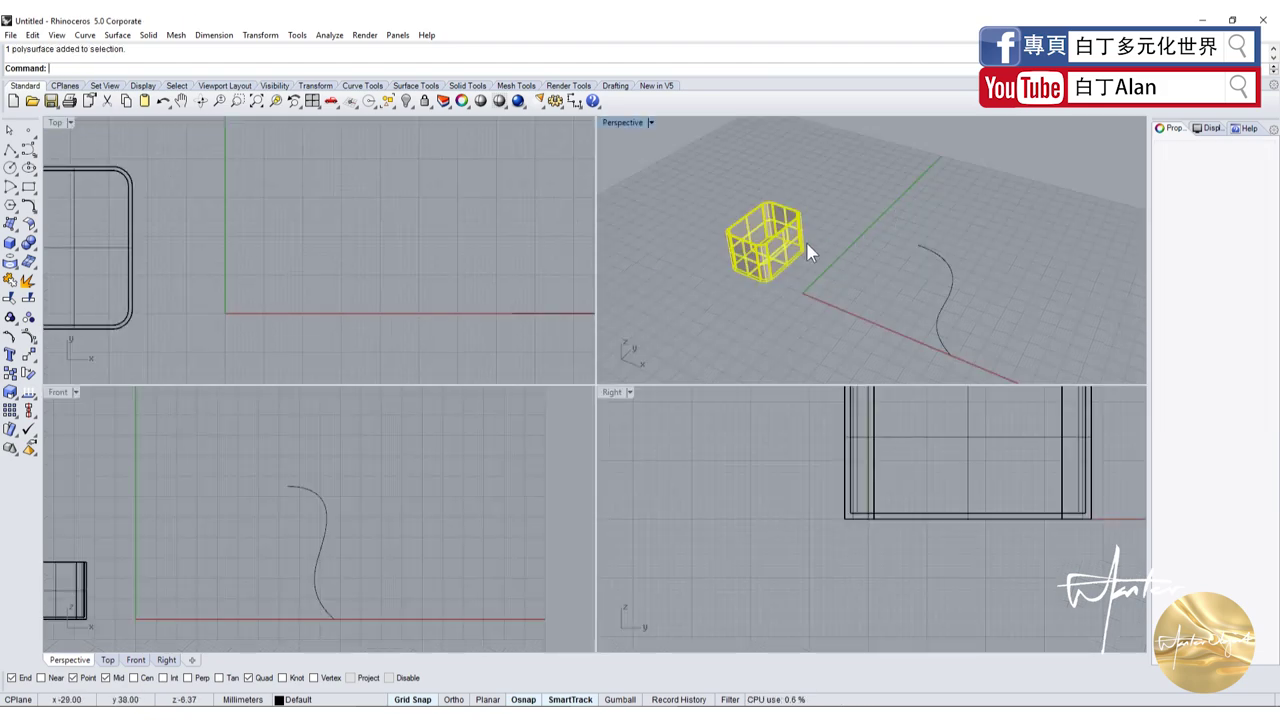
click(830, 300)
click(948, 283)
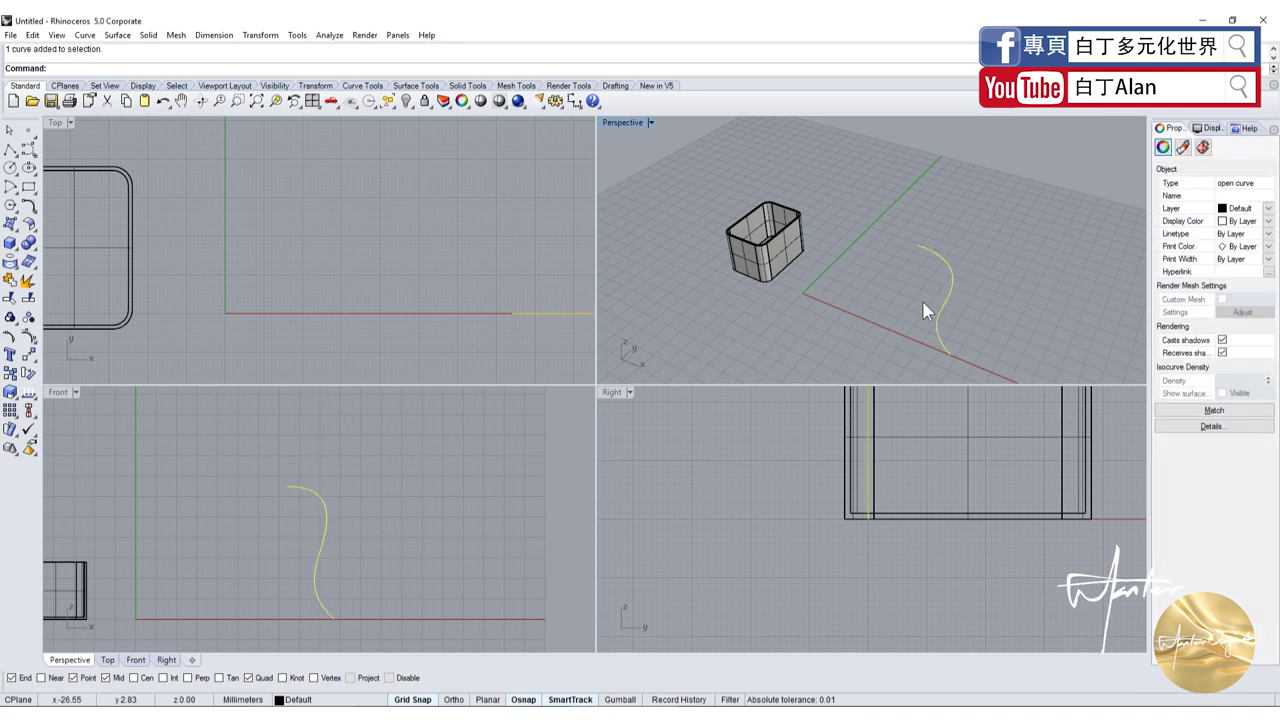
click(202, 236)
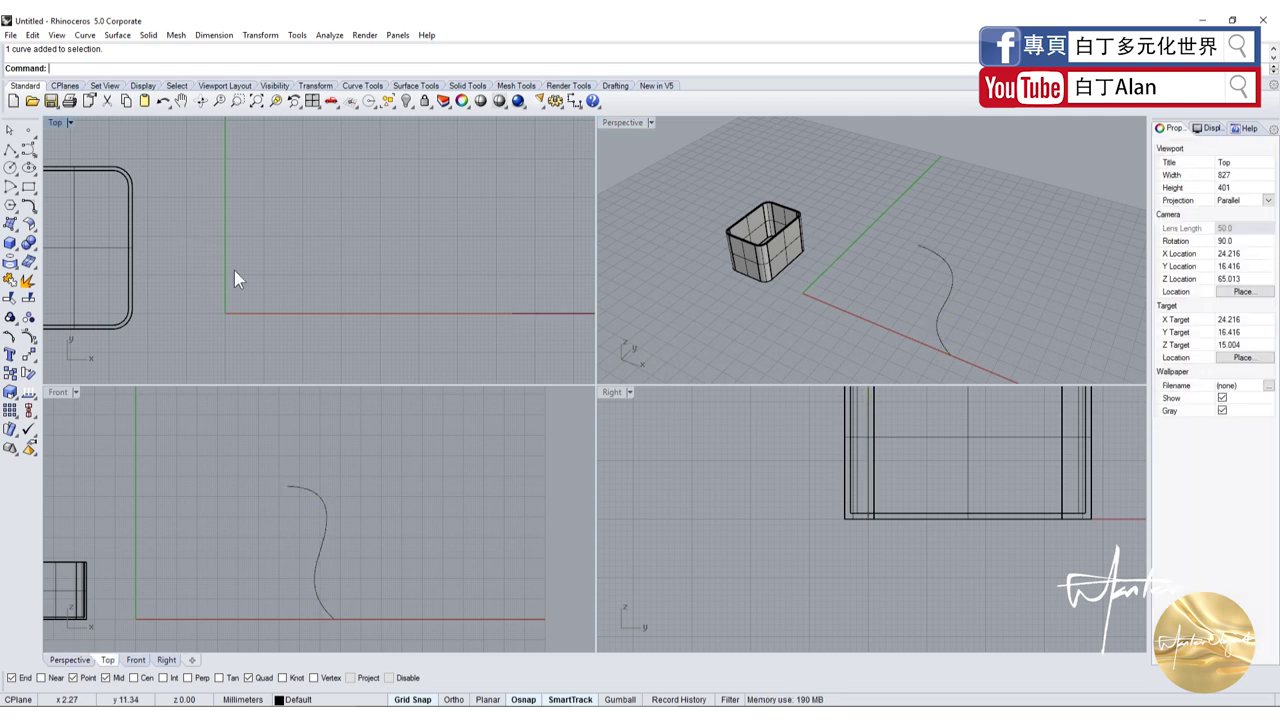